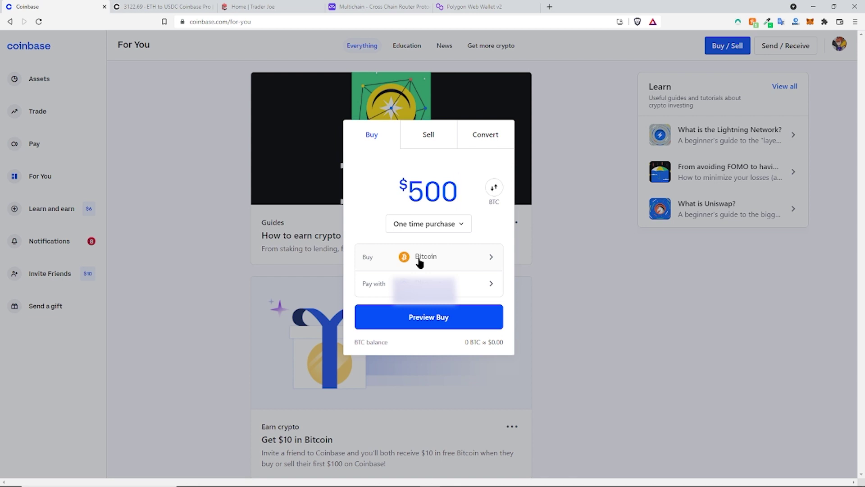
# Step: Preview a $500 Avalanche buy, about 5.597 AVAX at $88.03 with a $7.34 fee
pyautogui.click(423, 260)
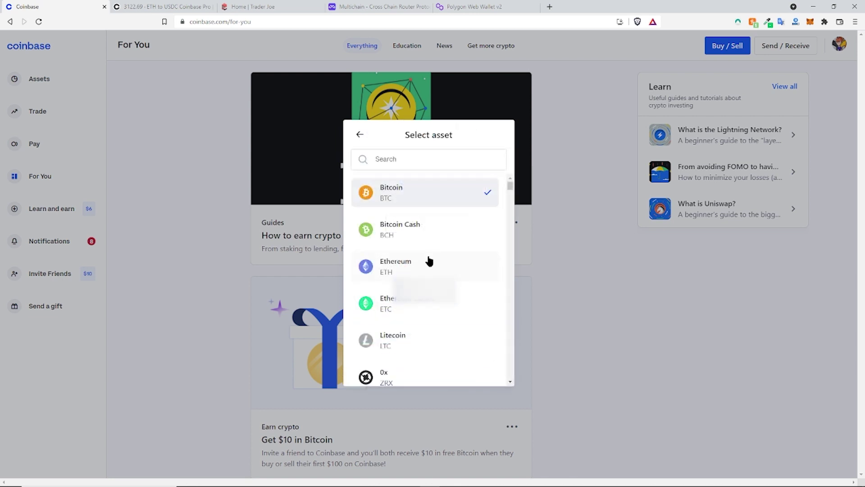
pyautogui.click(386, 167)
pyautogui.write('avax')
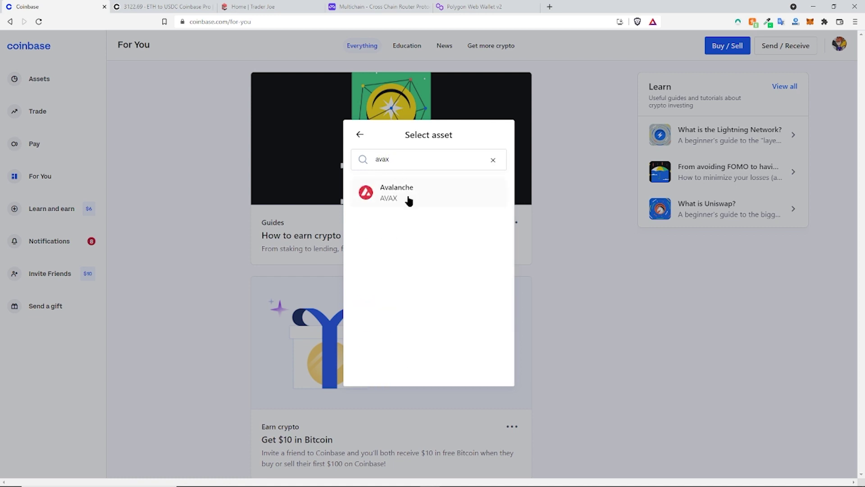
pyautogui.click(412, 195)
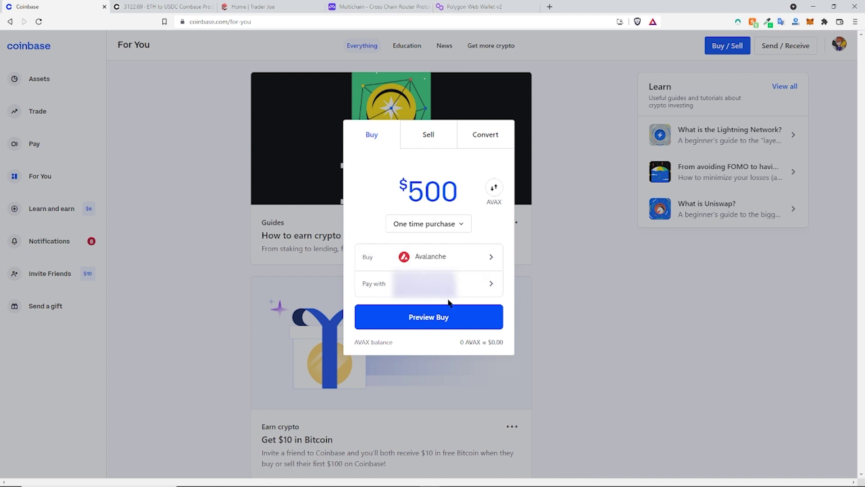
pyautogui.click(435, 320)
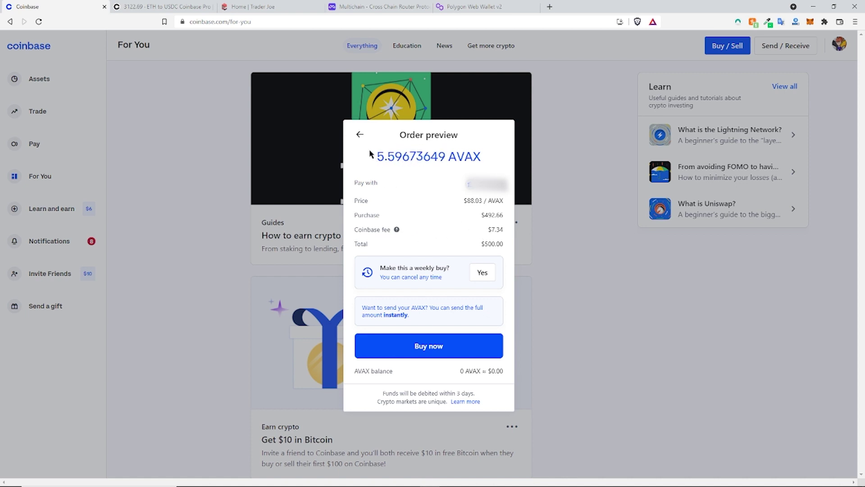
# Step: Switch the $500 order from Avalanche to USD Coin and buy 500 USDC
pyautogui.click(359, 137)
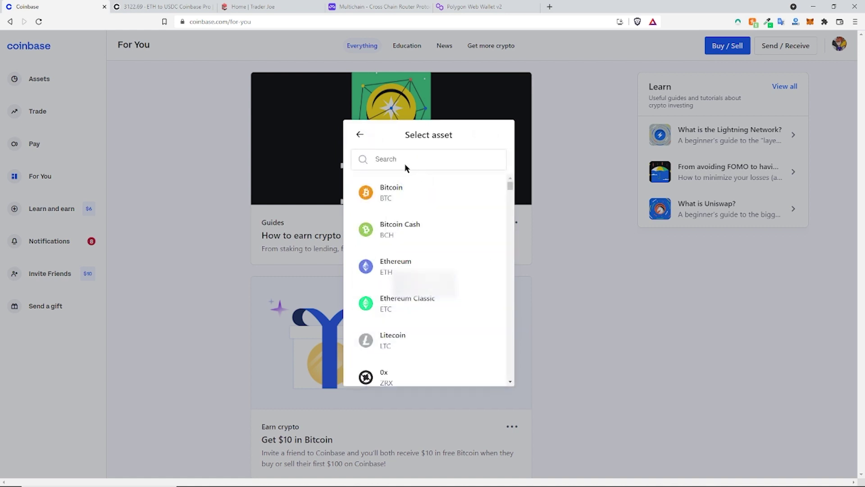
pyautogui.click(404, 161)
pyautogui.write('usdc')
pyautogui.click(405, 195)
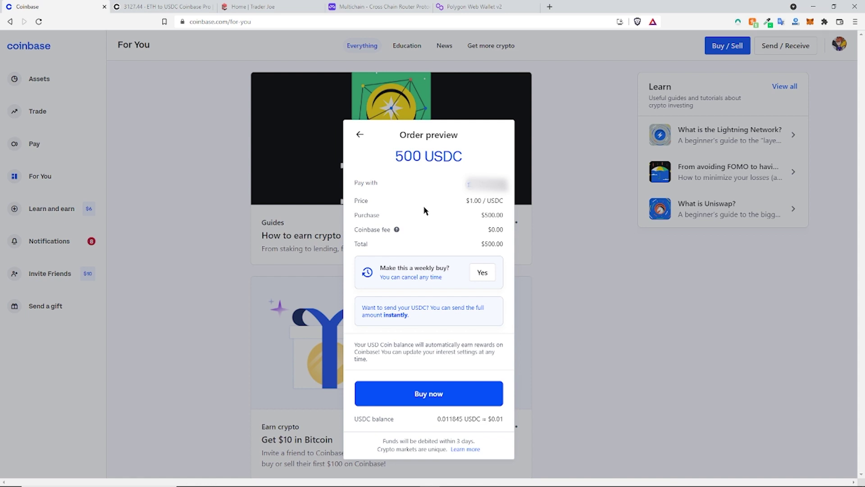
pyautogui.click(431, 392)
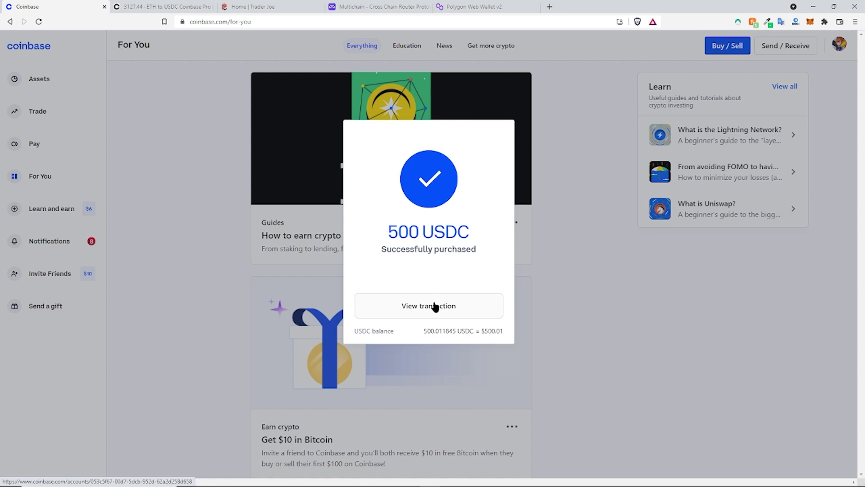
# Step: Dismiss the purchase confirmation and open Coinbase Pro's Default Portfolio, showing 0.005852 USDC
pyautogui.click(567, 311)
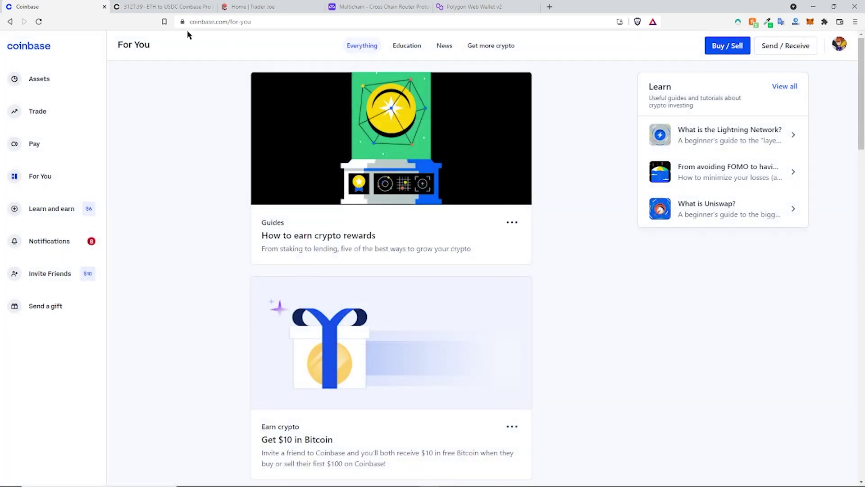
pyautogui.click(170, 9)
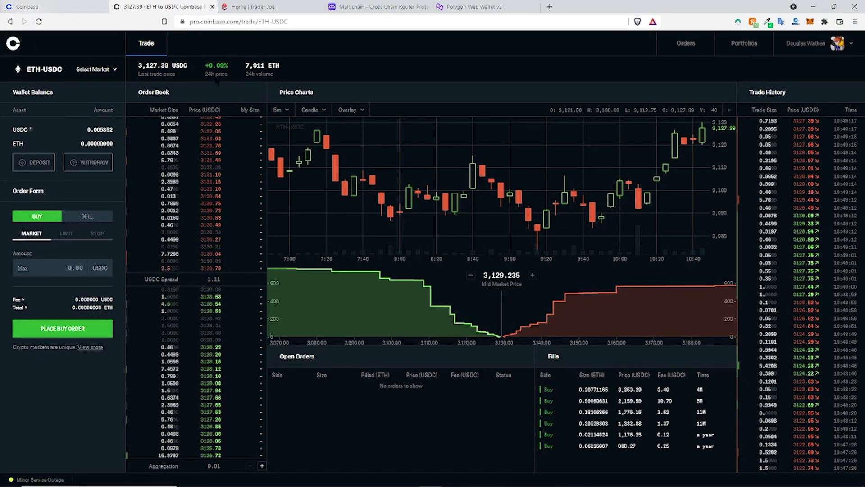
pyautogui.click(79, 9)
pyautogui.click(151, 8)
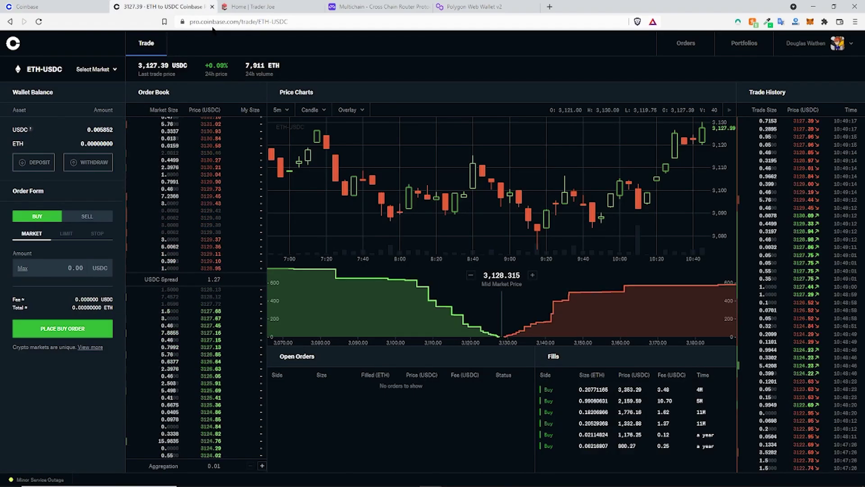
pyautogui.click(741, 44)
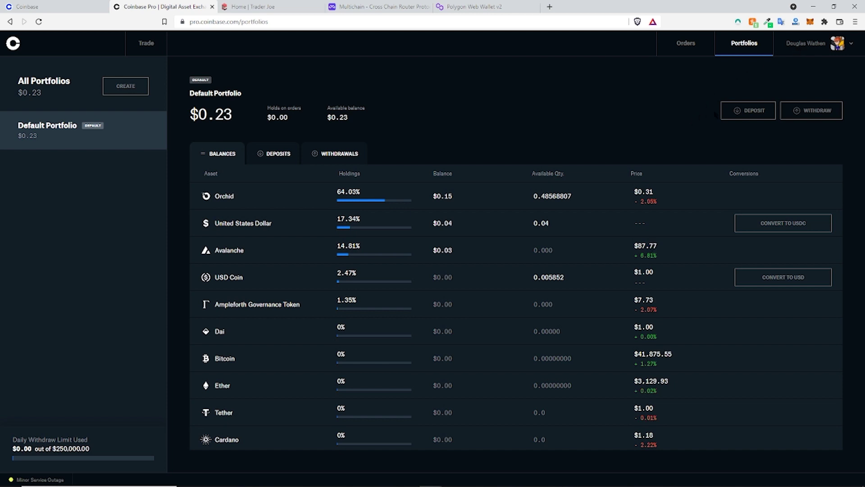
# Step: Deposit the maximum 500.011845 USDC from Coinbase.com, raising the Default Portfolio to $500.24
pyautogui.click(759, 118)
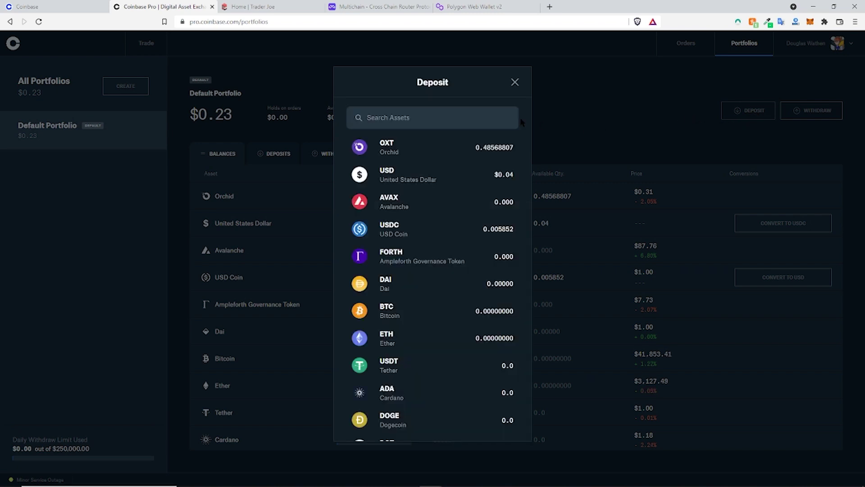
pyautogui.click(402, 237)
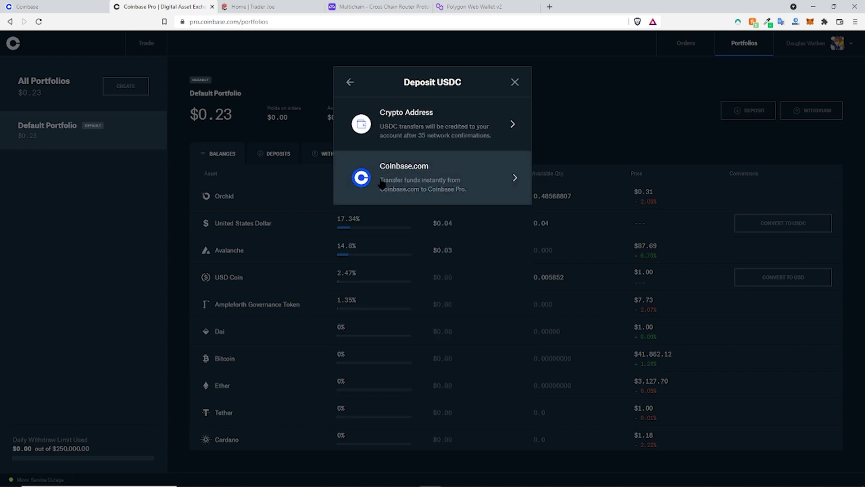
pyautogui.click(405, 183)
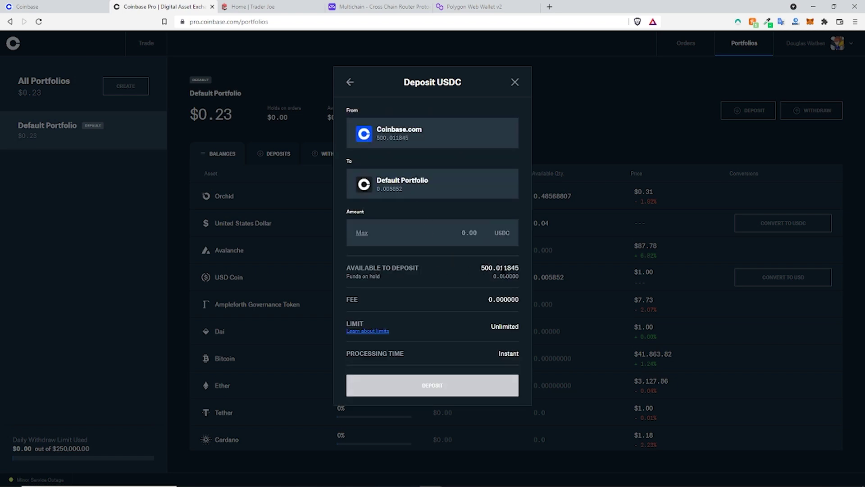
pyautogui.moveTo(481, 268); pyautogui.dragTo(508, 268)
pyautogui.click(362, 233)
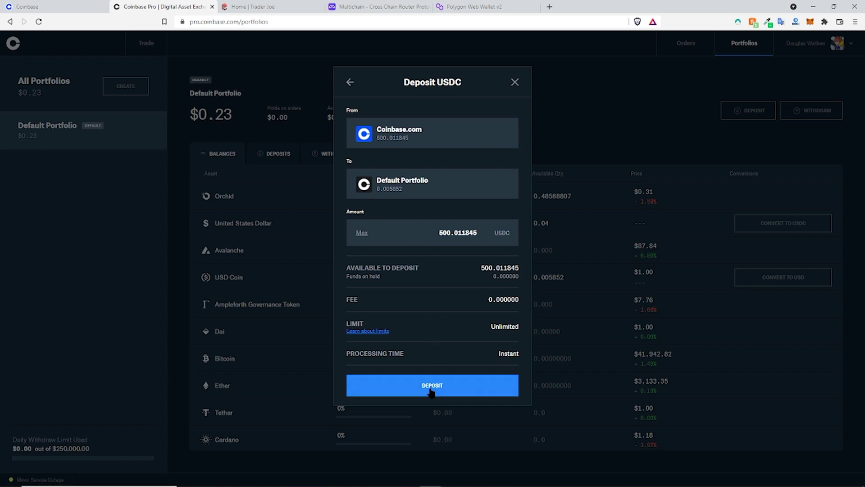
pyautogui.click(484, 385)
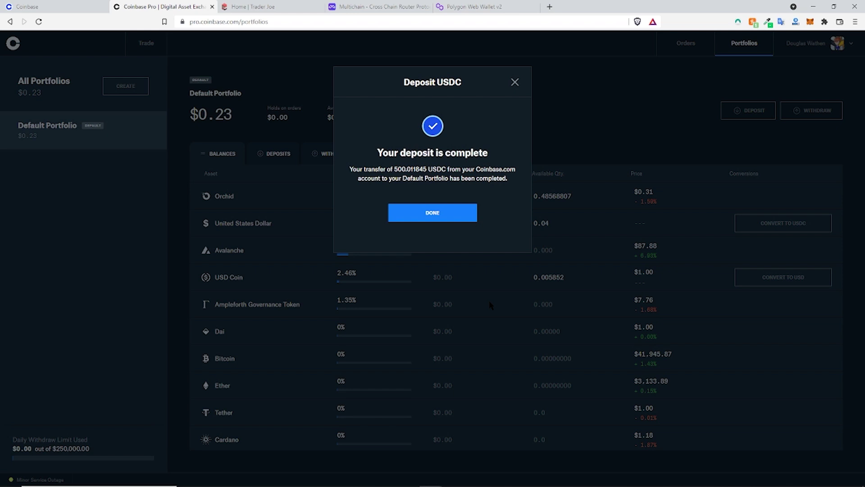
pyautogui.click(449, 224)
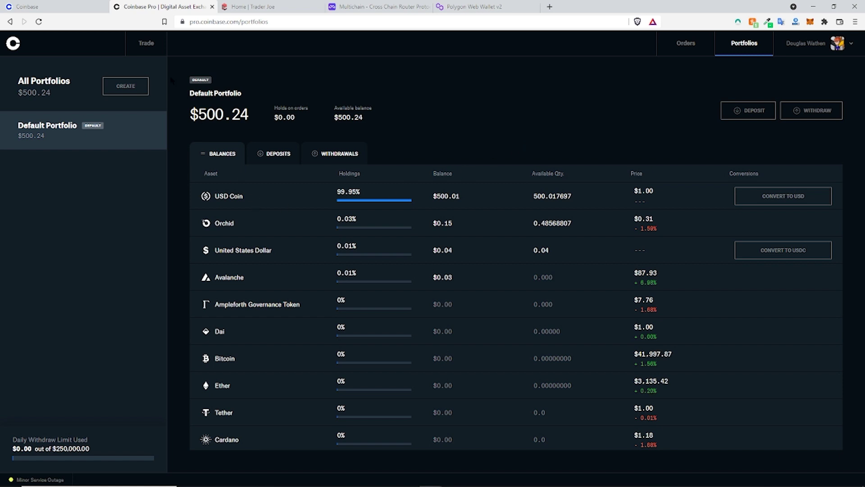
# Step: Select the AVAX-USD market with a market order, then return to Portfolios
pyautogui.click(146, 42)
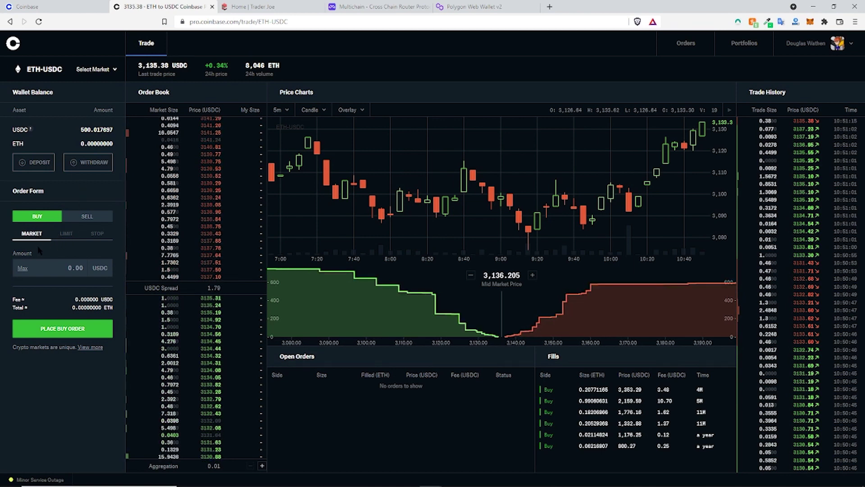
pyautogui.click(62, 240)
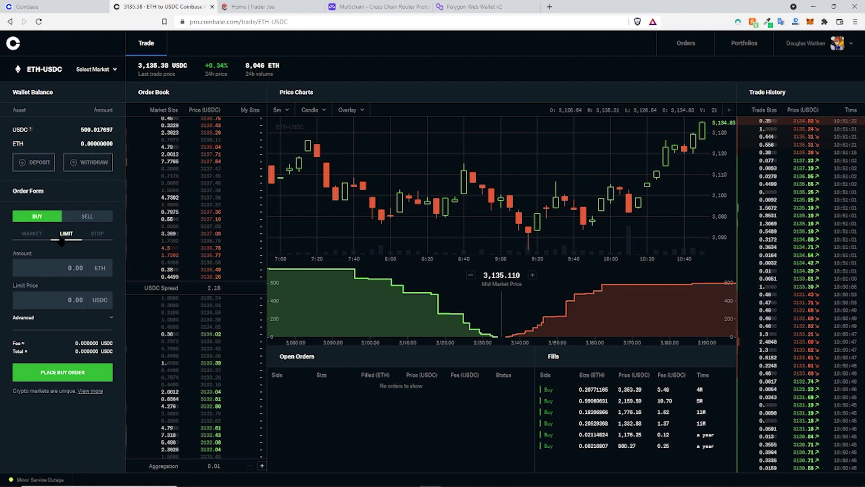
pyautogui.click(33, 232)
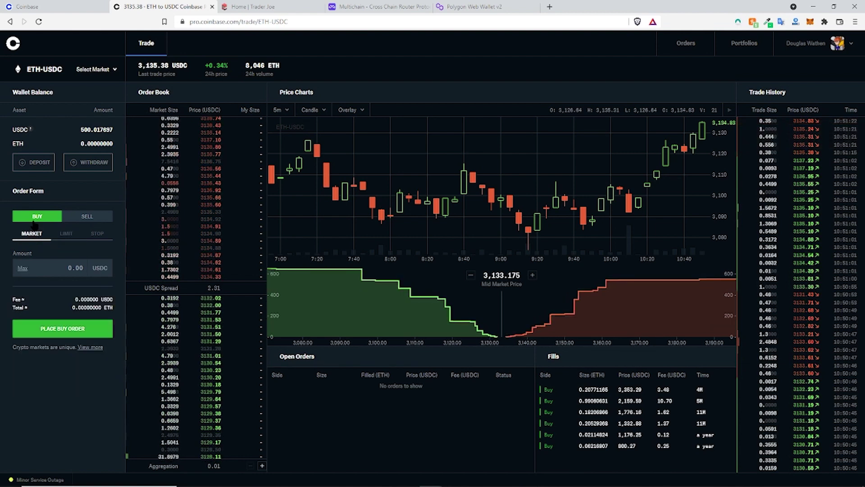
pyautogui.click(93, 69)
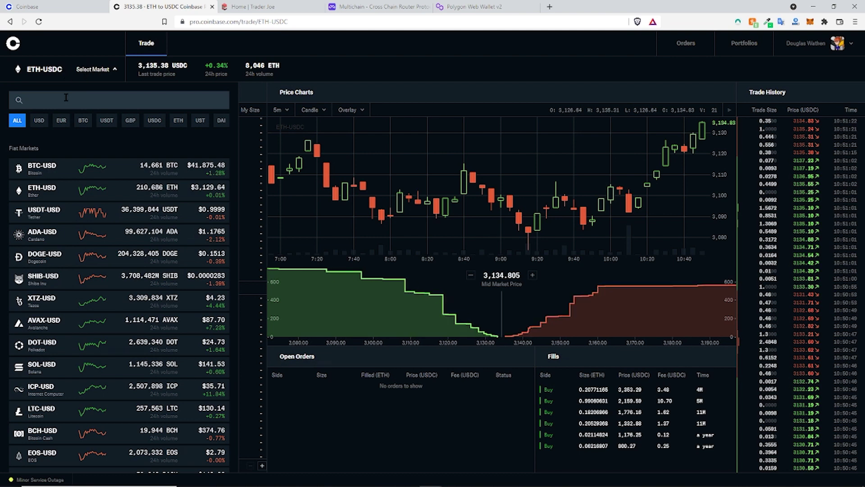
pyautogui.write('avax')
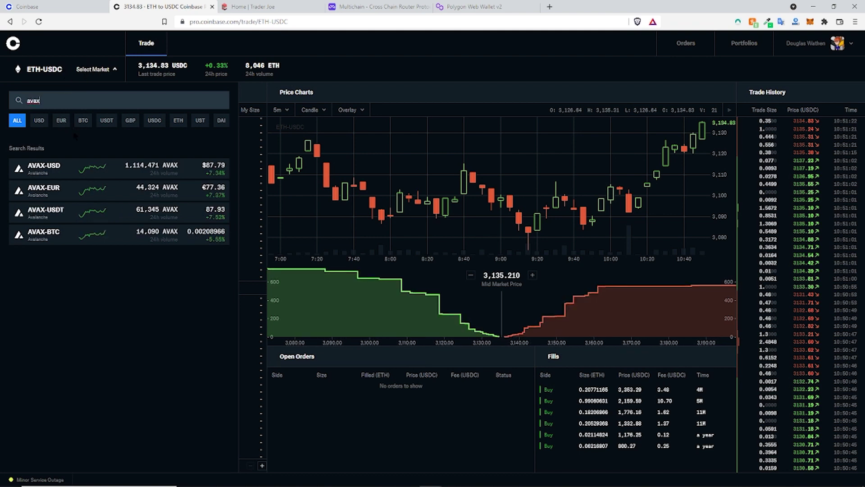
pyautogui.click(50, 170)
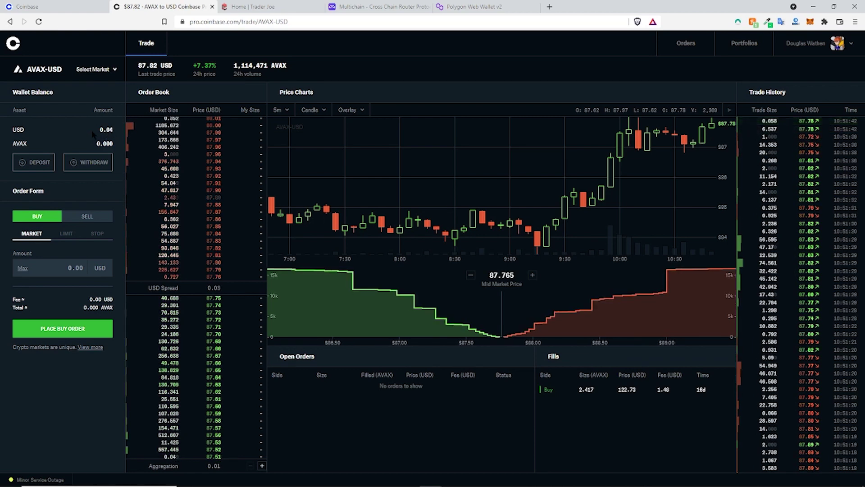
pyautogui.click(744, 41)
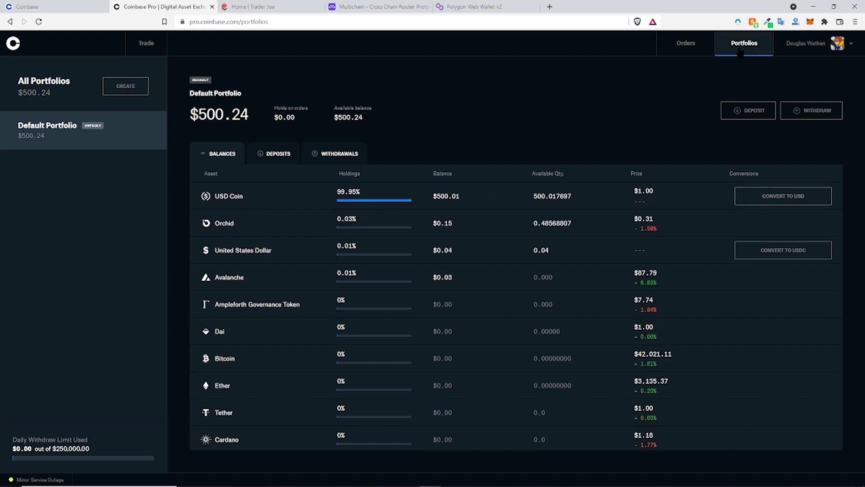
# Step: Convert the maximum 500.01 USDC on the USD Coin row into USD
pyautogui.click(779, 196)
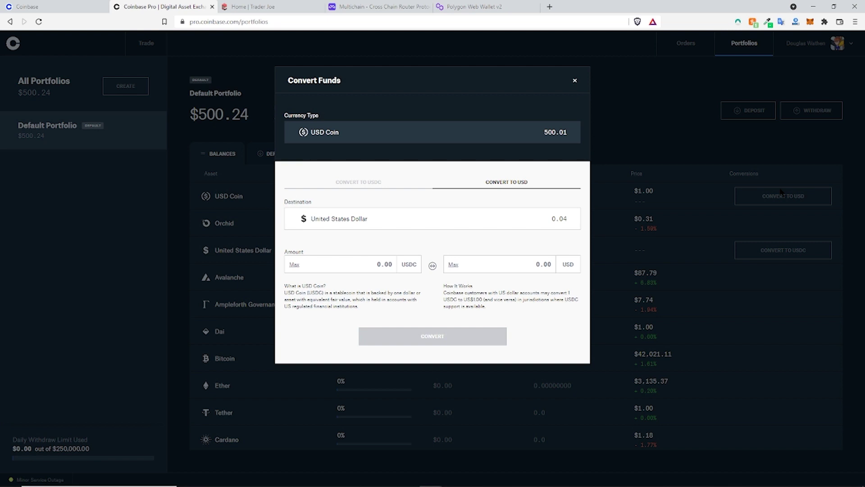
pyautogui.click(295, 265)
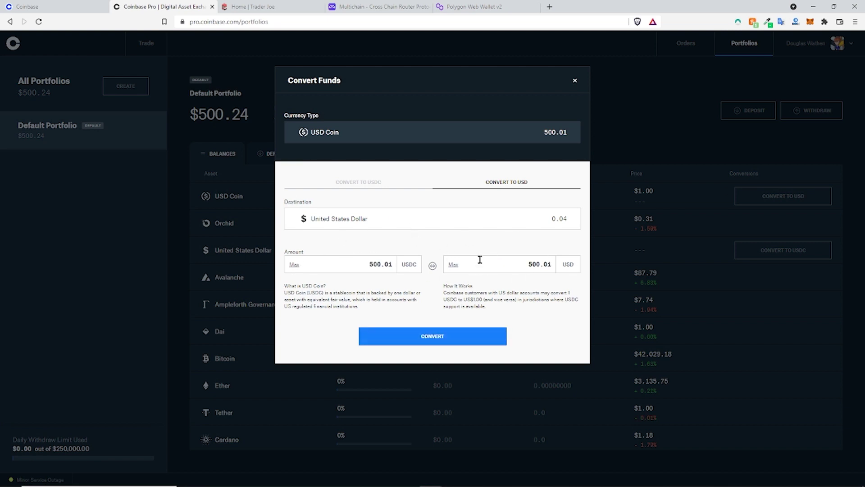
pyautogui.click(419, 337)
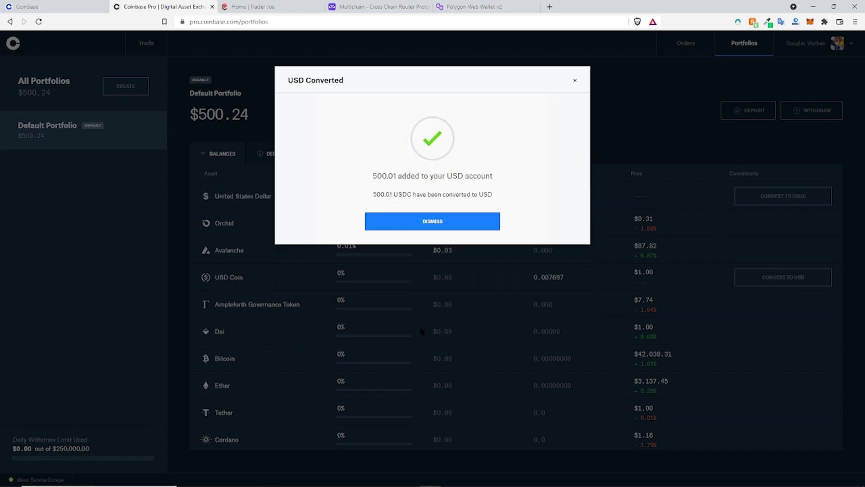
pyautogui.click(426, 222)
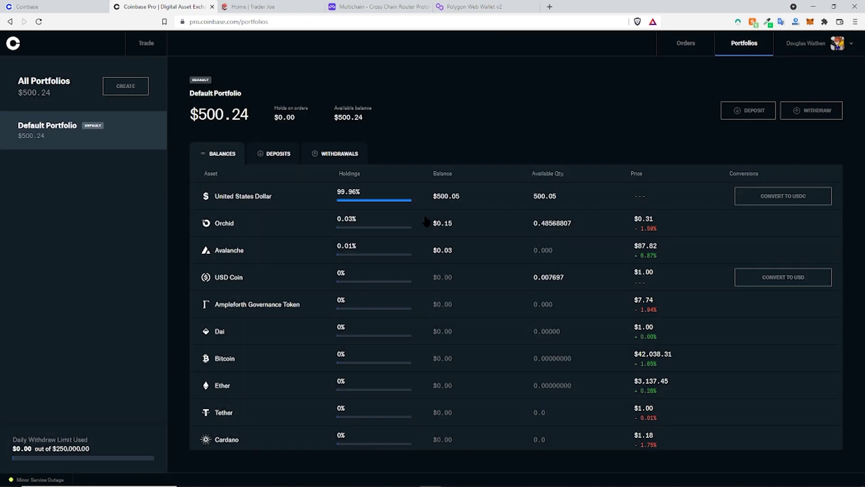
# Step: Place a 500.05 USD market buy on AVAX-USD, filling 5.647 AVAX, then view balances
pyautogui.click(158, 49)
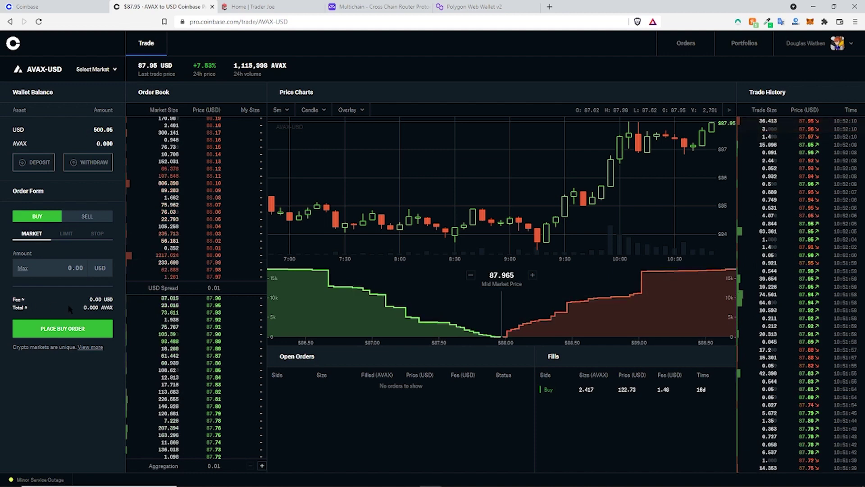
pyautogui.click(22, 268)
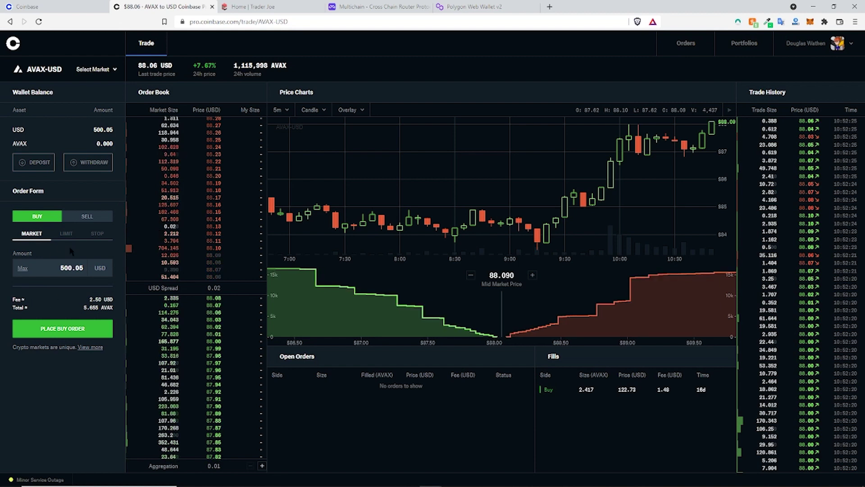
pyautogui.click(70, 330)
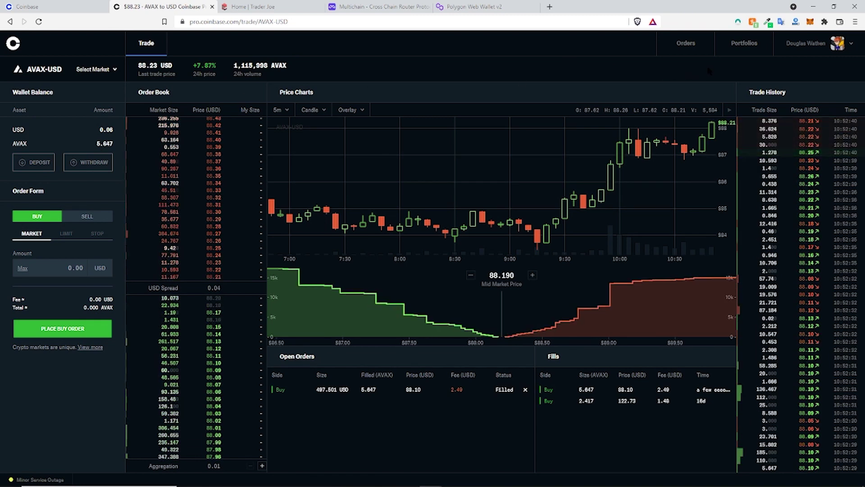
pyautogui.click(732, 53)
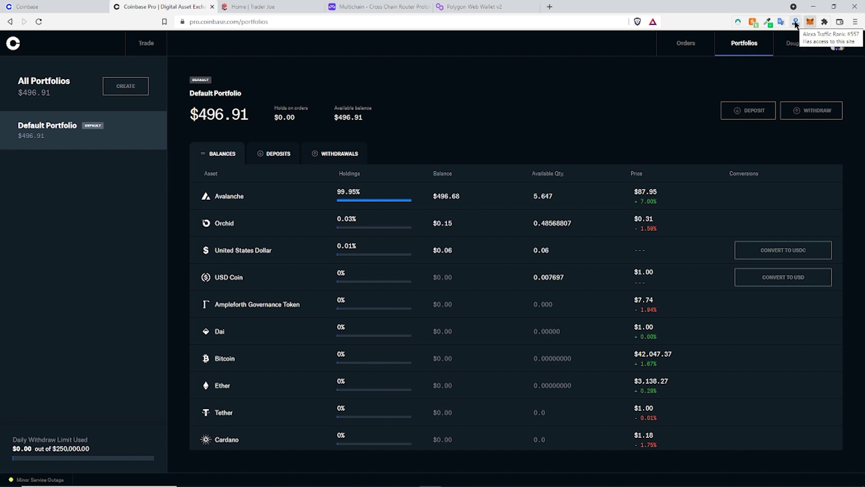
# Step: Check MetaMask's network list and close it without switching networks
pyautogui.click(810, 22)
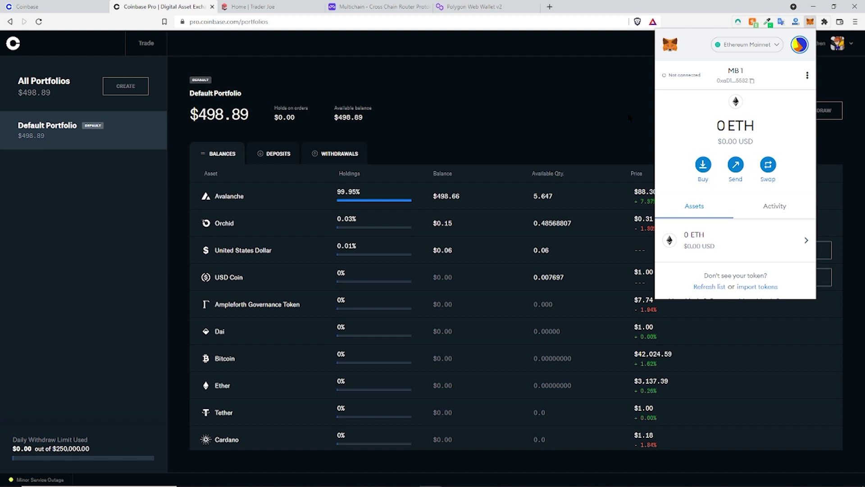
pyautogui.click(757, 45)
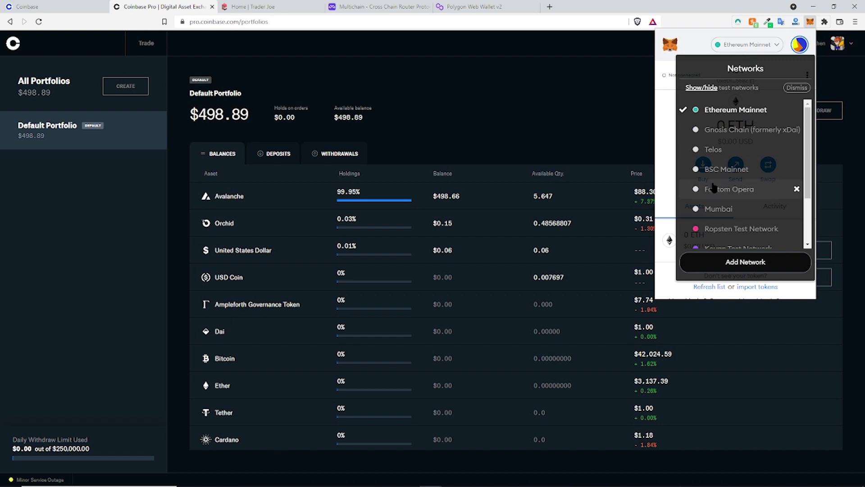
pyautogui.scroll(-2, 730, 198)
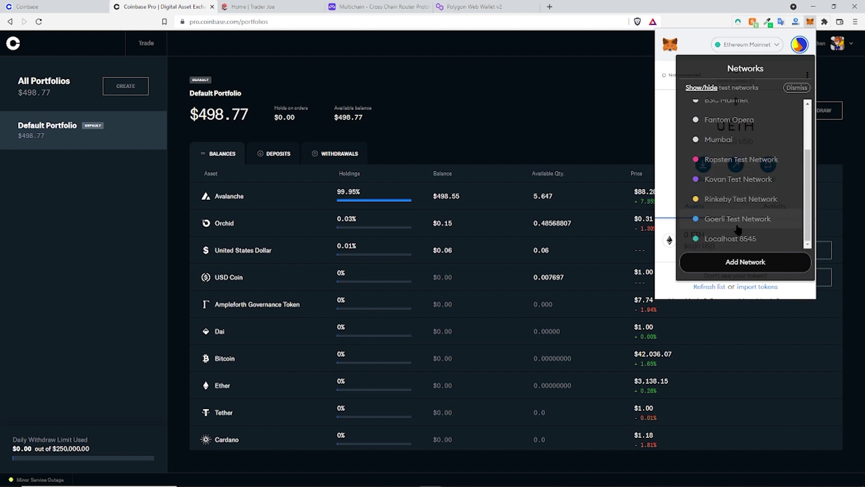
pyautogui.scroll(2, 738, 216)
pyautogui.click(669, 143)
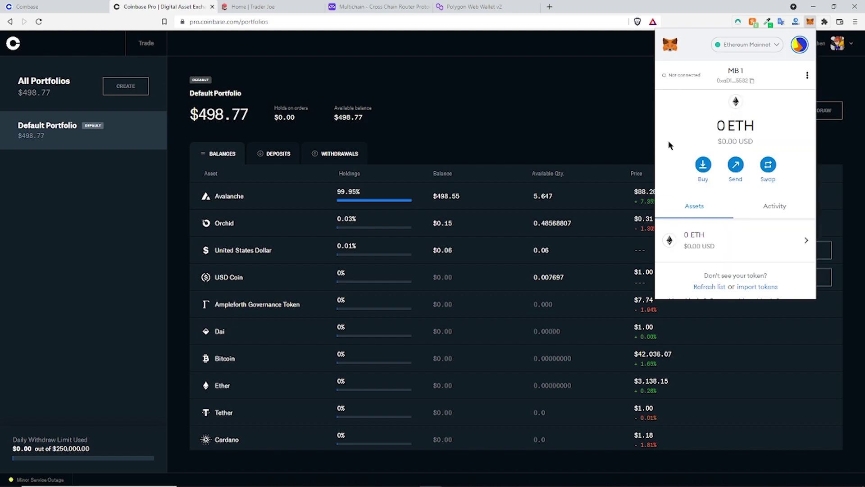
pyautogui.press('Escape')
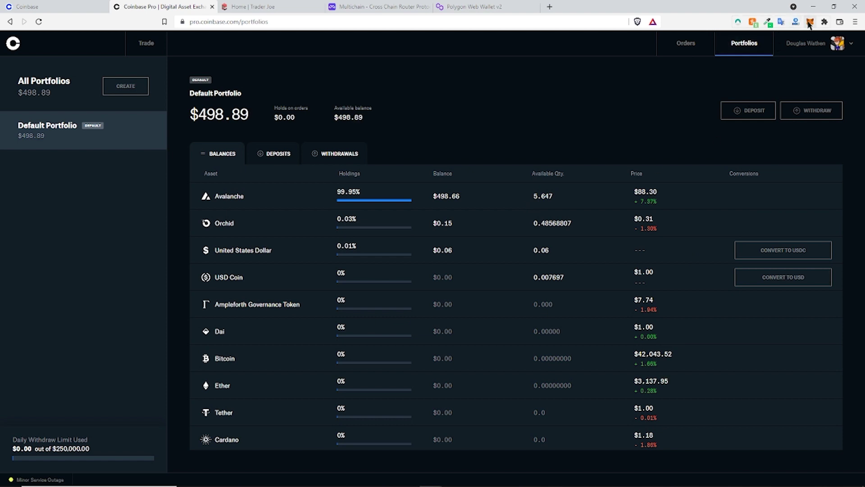
# Step: Copy the wallet account's address from MetaMask by clicking the account name
pyautogui.click(809, 26)
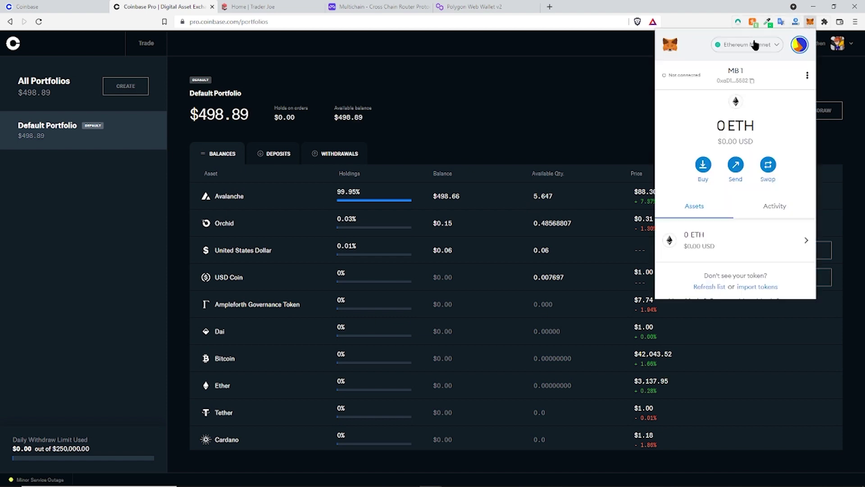
pyautogui.click(726, 70)
pyautogui.press('Escape')
# Step: Start an AVAX withdrawal to a crypto address and paste the MetaMask address
pyautogui.click(298, 204)
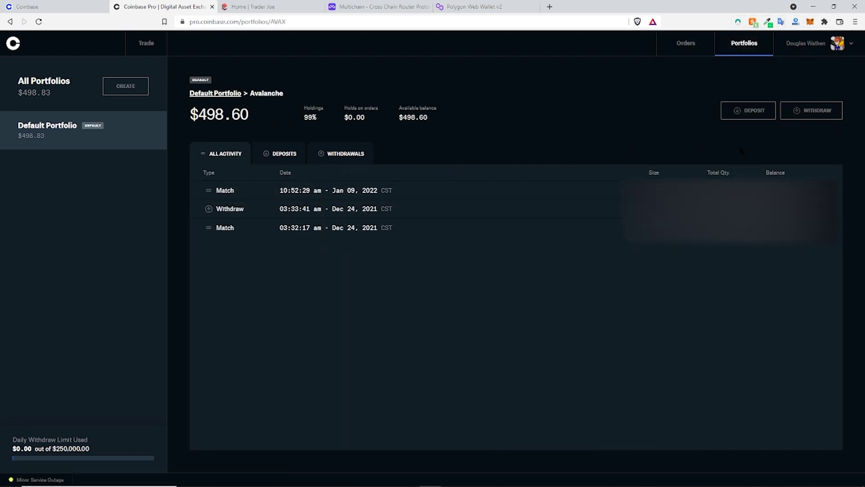
pyautogui.click(818, 116)
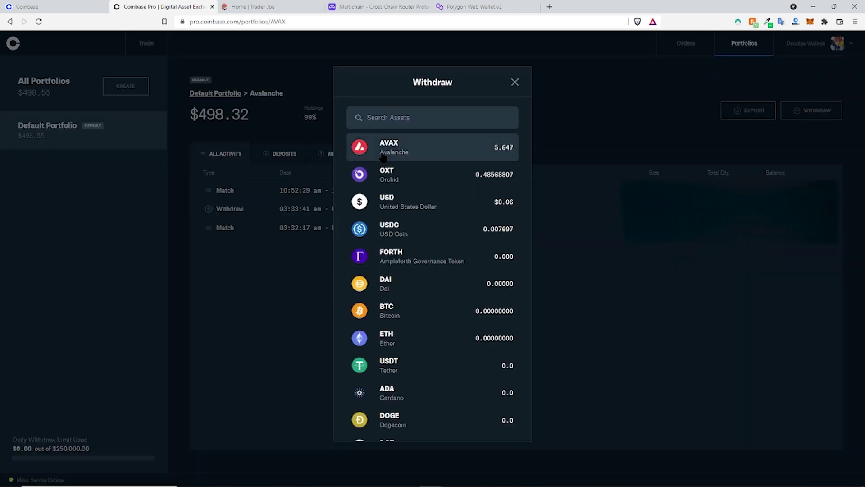
pyautogui.click(366, 158)
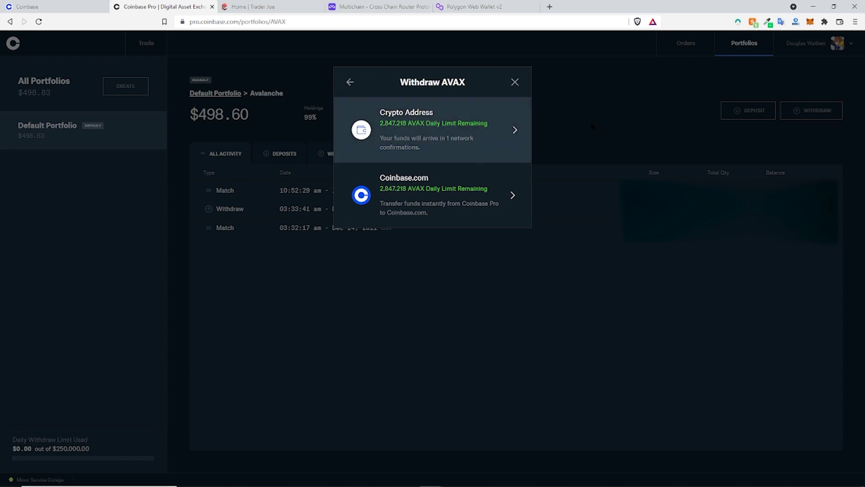
pyautogui.click(417, 127)
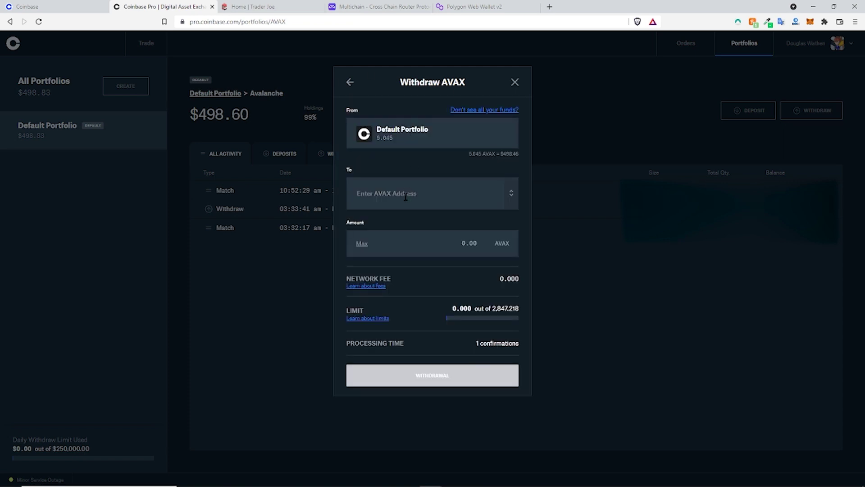
pyautogui.click(406, 196)
pyautogui.hotkey('ctrl', 'v')
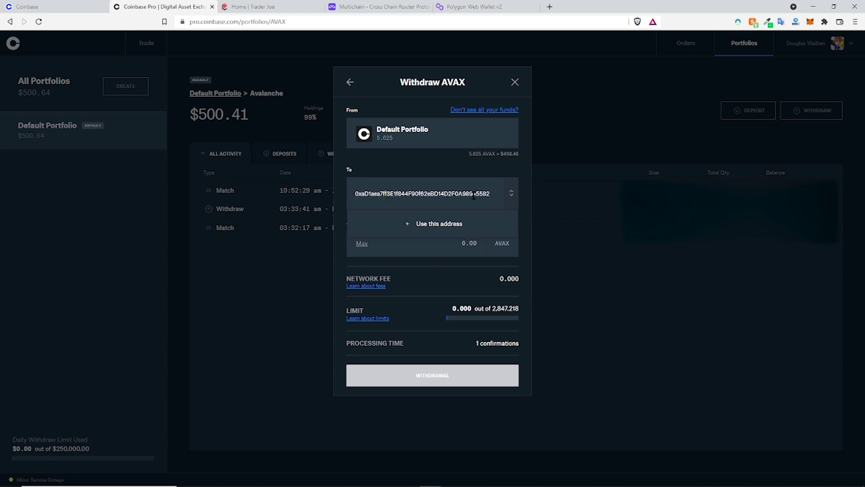
# Step: Re-paste the address, withdraw the maximum 5.634 AVAX, and submit with two-step verification
pyautogui.click(809, 22)
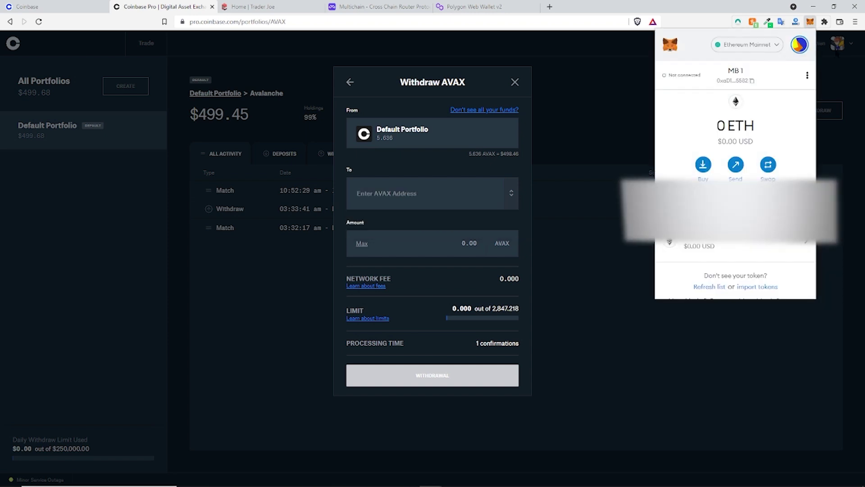
pyautogui.click(429, 189)
pyautogui.hotkey('ctrl', 'v')
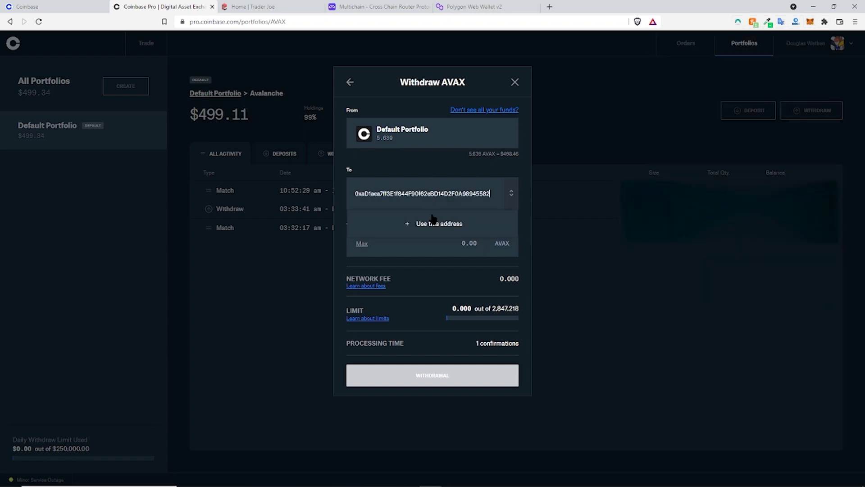
pyautogui.click(362, 243)
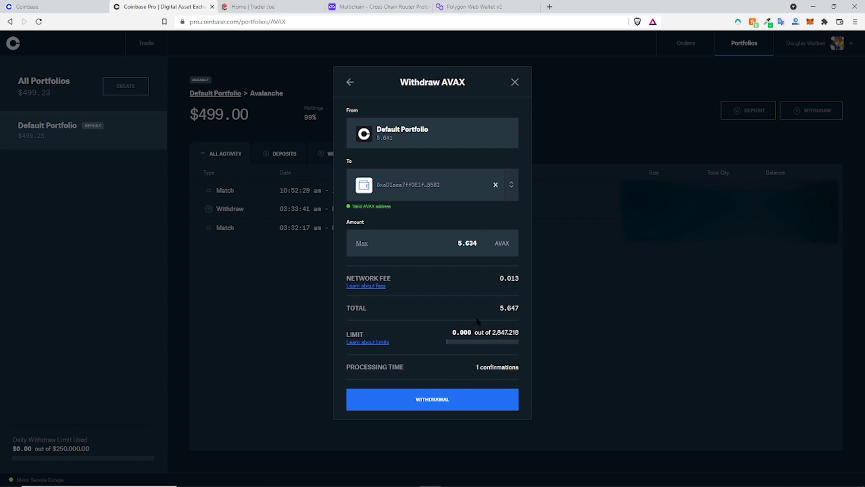
pyautogui.moveTo(499, 278); pyautogui.dragTo(520, 279)
pyautogui.click(519, 279)
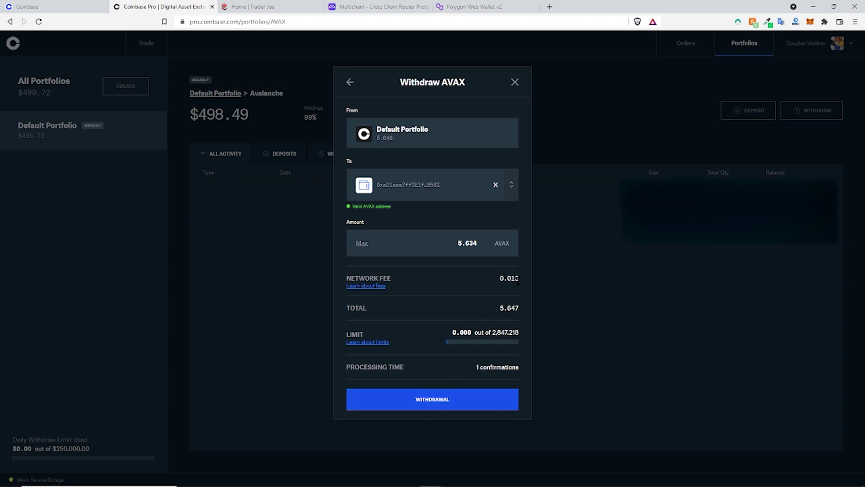
pyautogui.click(439, 400)
pyautogui.click(432, 258)
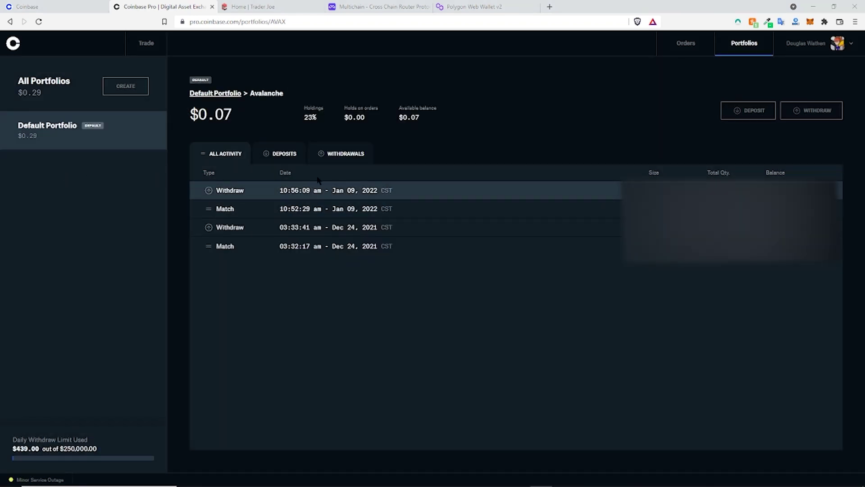
# Step: Open the latest Avalanche withdrawal's transaction hash on Snowtrace, showing Success for 5.634 AVAX
pyautogui.click(339, 155)
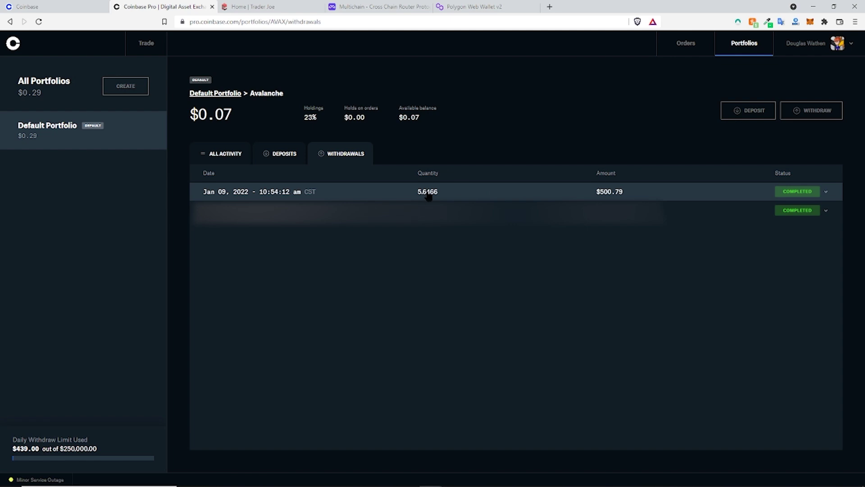
pyautogui.click(475, 194)
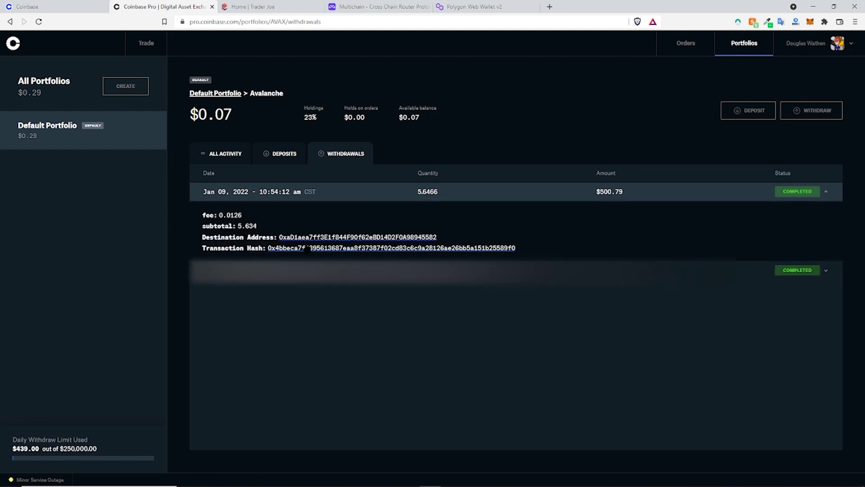
pyautogui.click(286, 248)
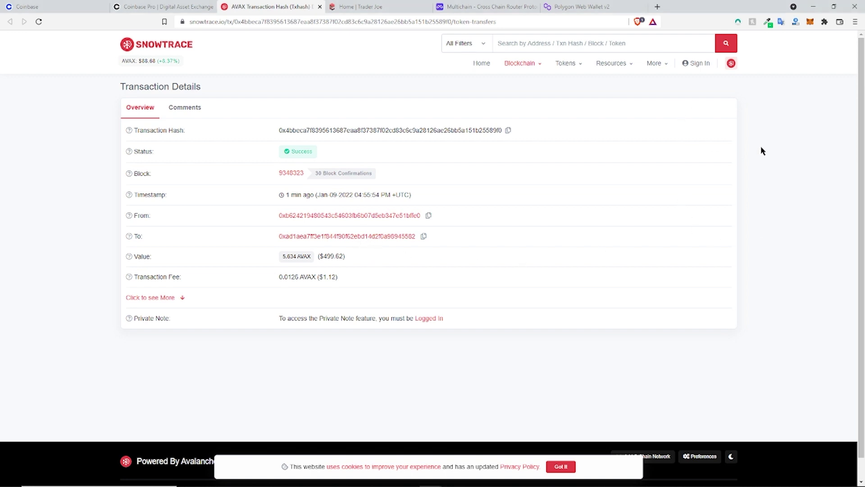
pyautogui.click(810, 23)
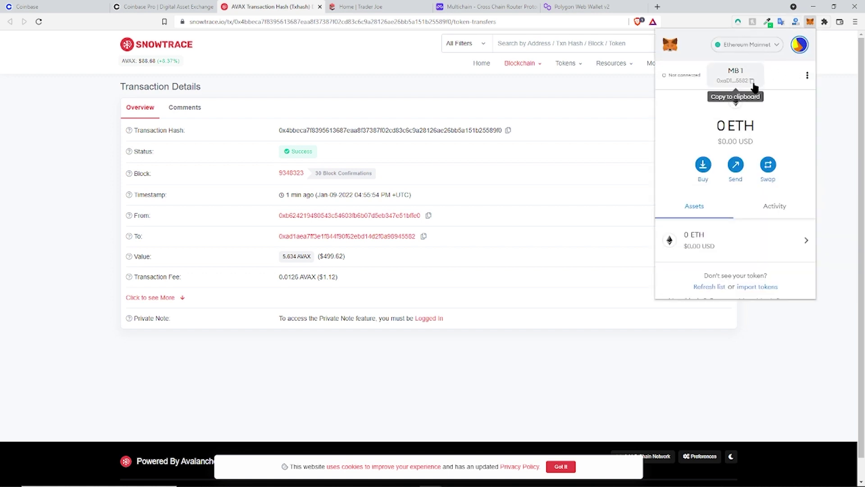
pyautogui.scroll(-1, 720, 245)
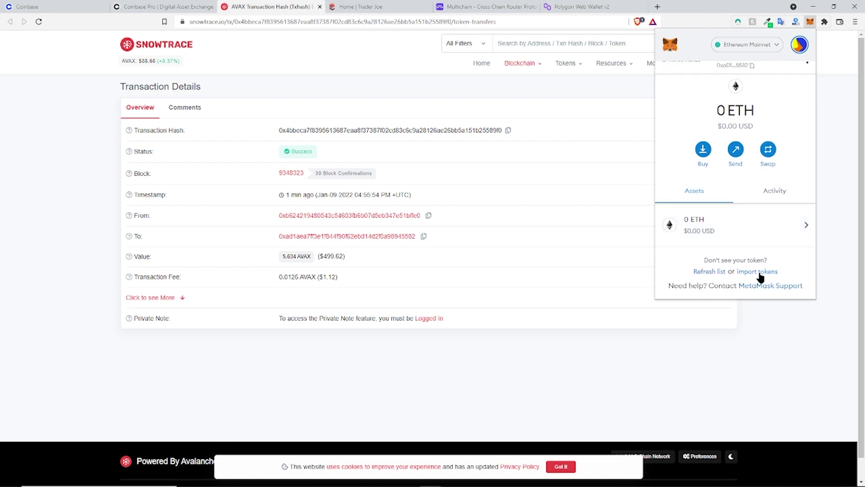
pyautogui.scroll(1, 760, 277)
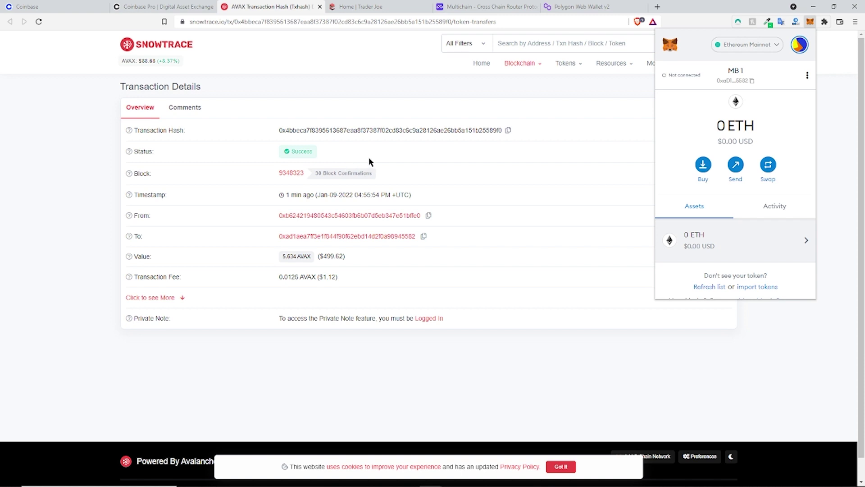
pyautogui.click(727, 45)
pyautogui.click(740, 48)
pyautogui.click(554, 129)
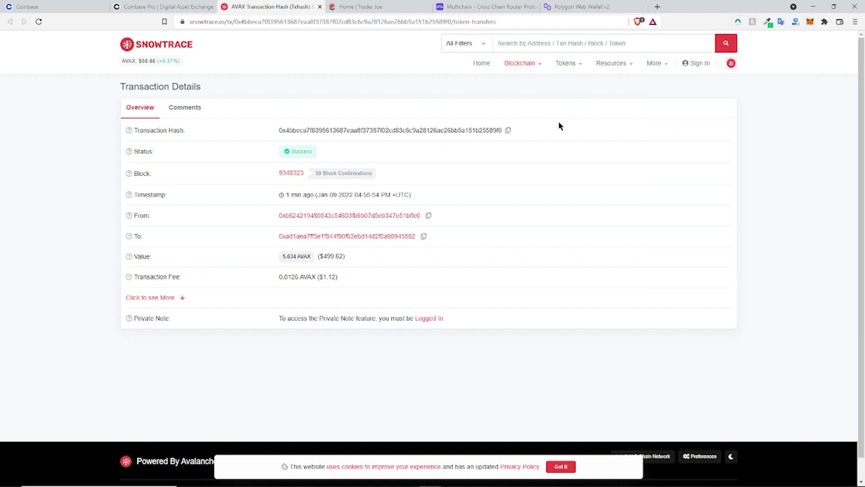
# Step: Switch to the Trader Joe tab and accept the token list update
pyautogui.click(362, 14)
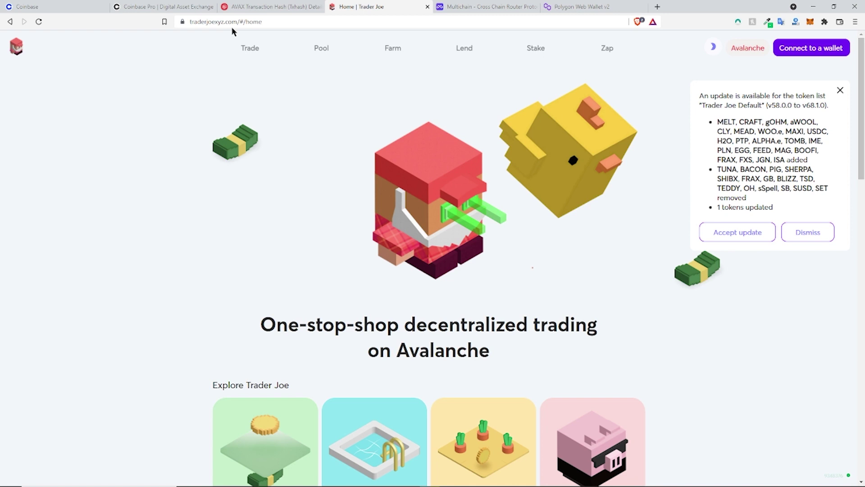
pyautogui.scroll(-2, 743, 181)
pyautogui.scroll(2, 742, 180)
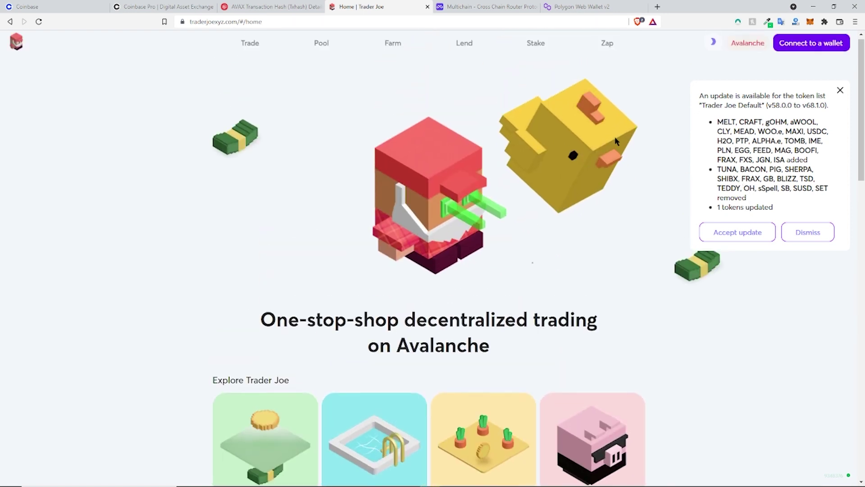
pyautogui.click(745, 234)
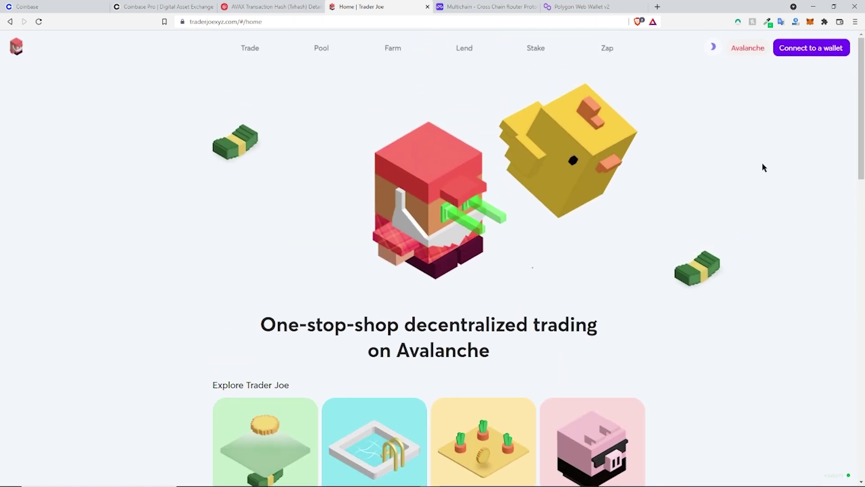
# Step: Connect the MetaMask wallet account to Trader Joe and approve the connection
pyautogui.click(805, 50)
pyautogui.click(402, 187)
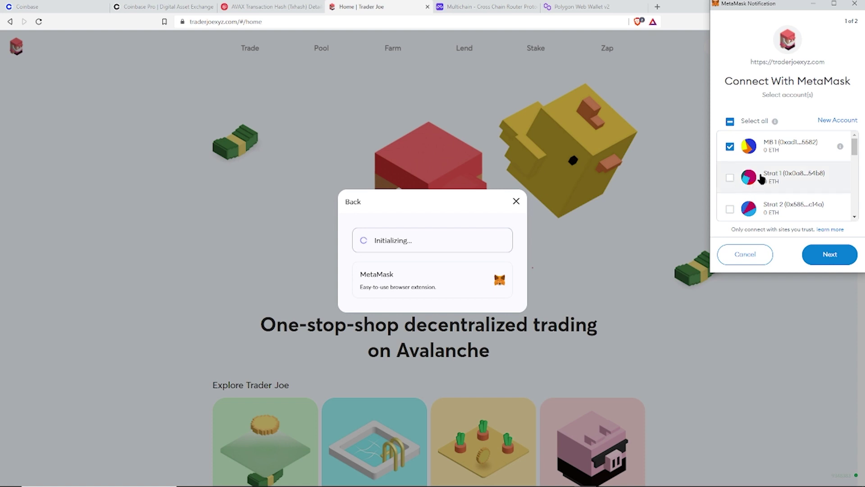
pyautogui.click(828, 253)
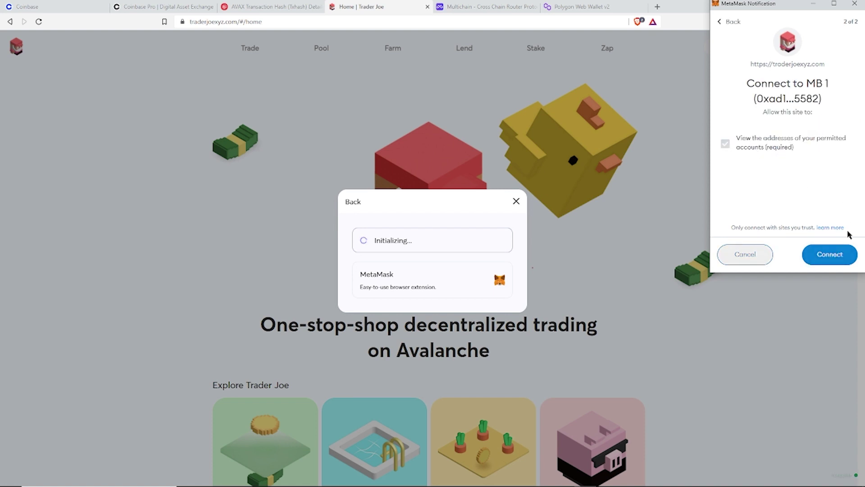
pyautogui.click(837, 255)
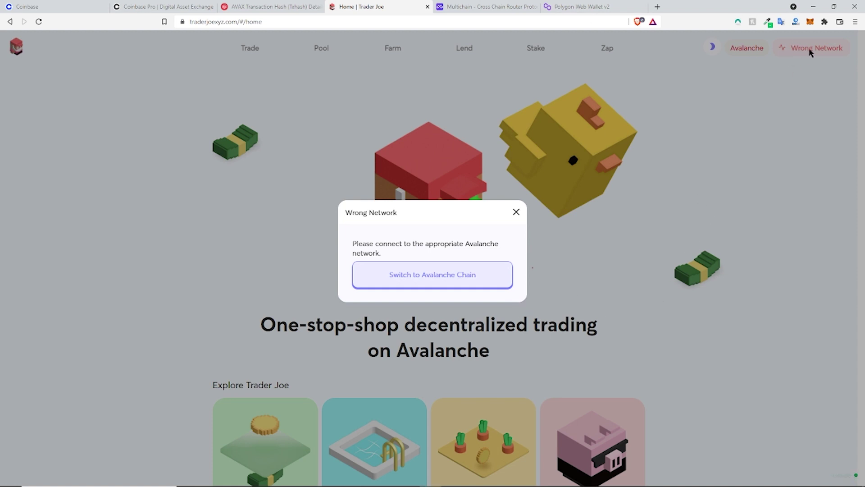
# Step: Request the switch to Avalanche and review the proposed network and mismatch warning
pyautogui.click(415, 282)
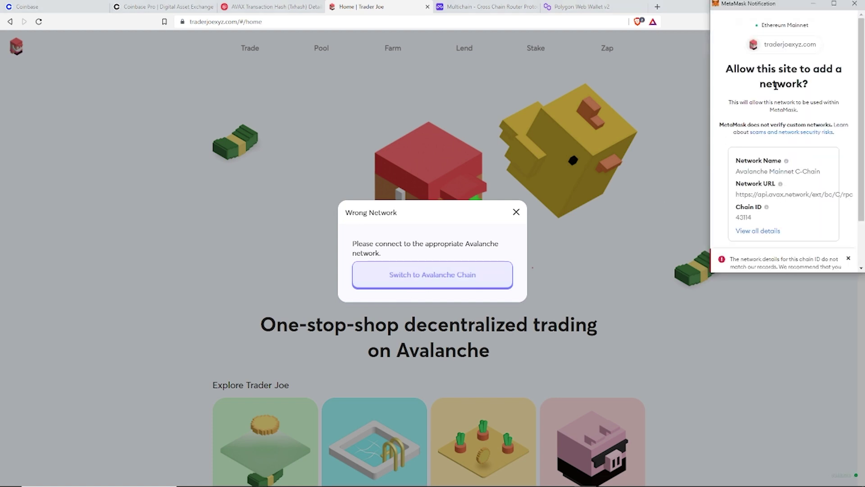
pyautogui.scroll(-2, 784, 190)
pyautogui.scroll(2, 784, 189)
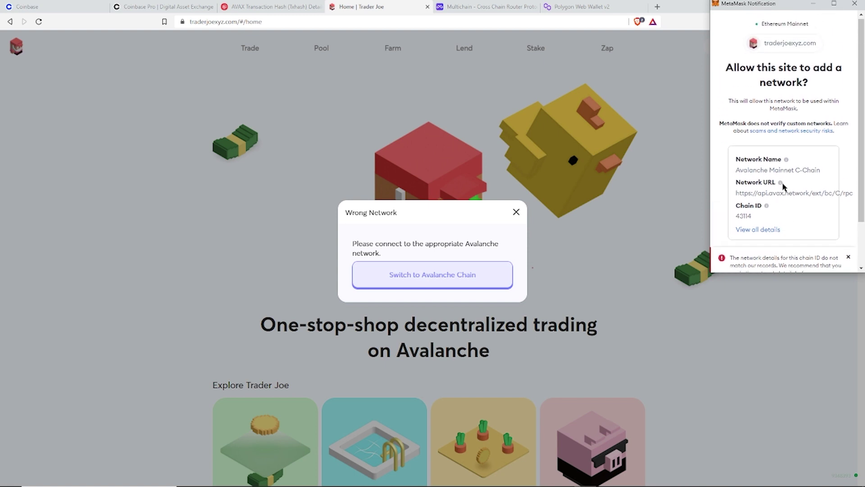
pyautogui.scroll(-2, 783, 176)
pyautogui.scroll(2, 783, 159)
pyautogui.scroll(-2, 790, 157)
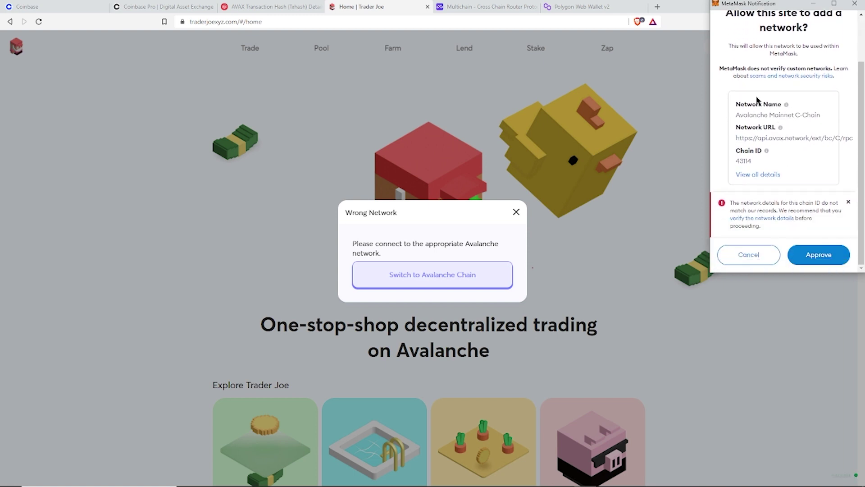
pyautogui.doubleClick(805, 115)
pyautogui.click(805, 123)
pyautogui.moveTo(731, 203); pyautogui.dragTo(771, 210)
pyautogui.click(780, 223)
# Step: Approve adding Avalanche Mainnet C-Chain, allow the switch, and decline the Multichain connection request
pyautogui.click(810, 255)
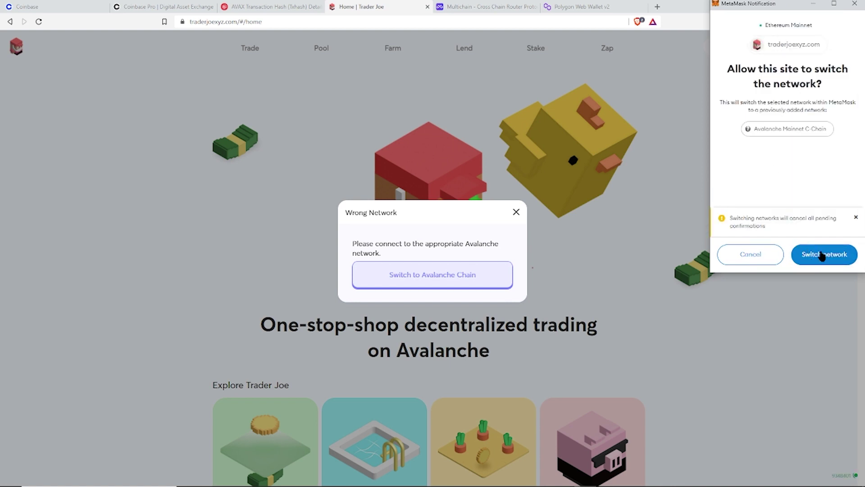
pyautogui.click(820, 254)
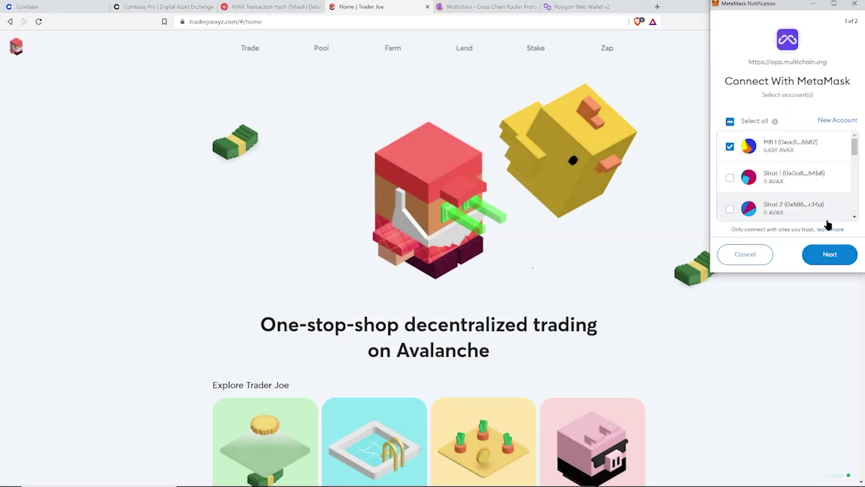
pyautogui.click(830, 255)
pyautogui.click(745, 253)
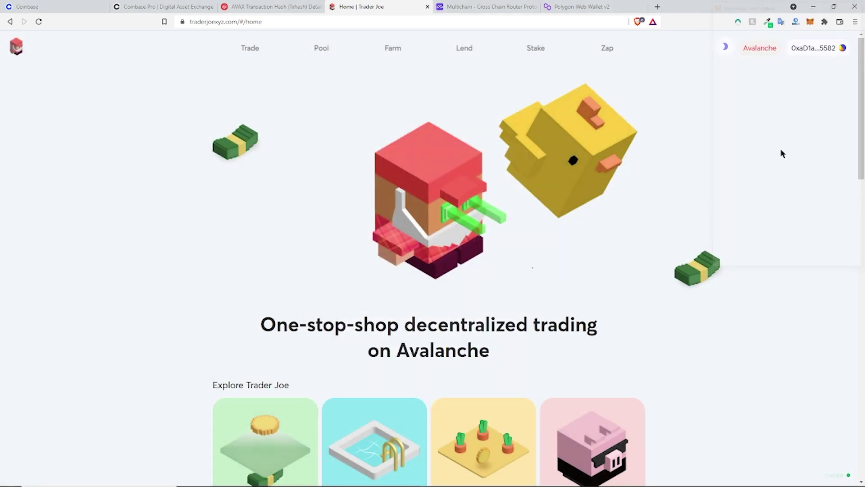
# Step: Check the 5.634 AVAX balance in MetaMask, then go to the Trade page
pyautogui.click(809, 26)
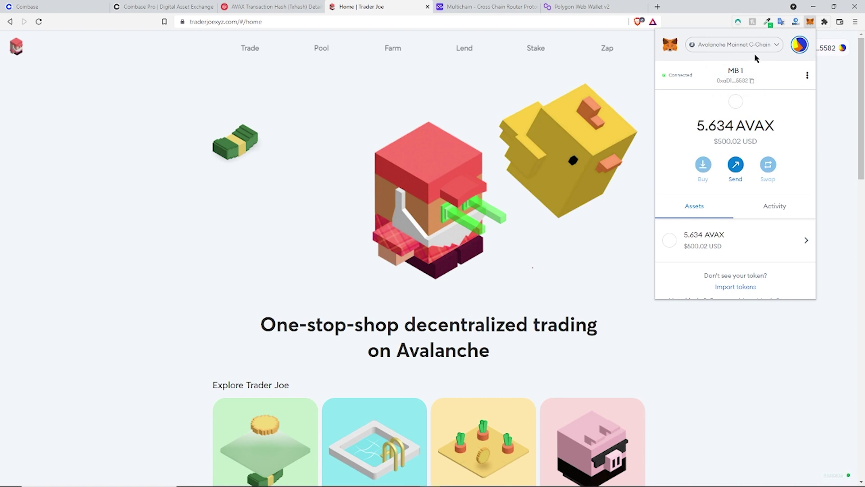
pyautogui.moveTo(698, 126); pyautogui.dragTo(739, 126)
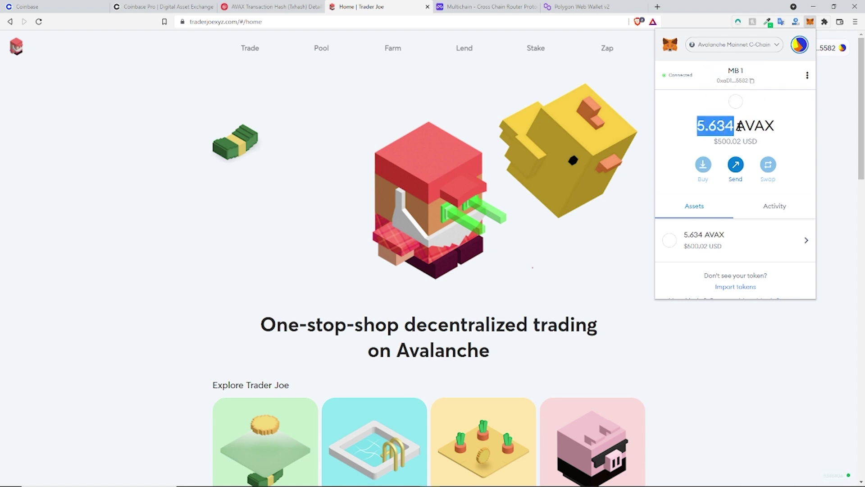
pyautogui.click(772, 130)
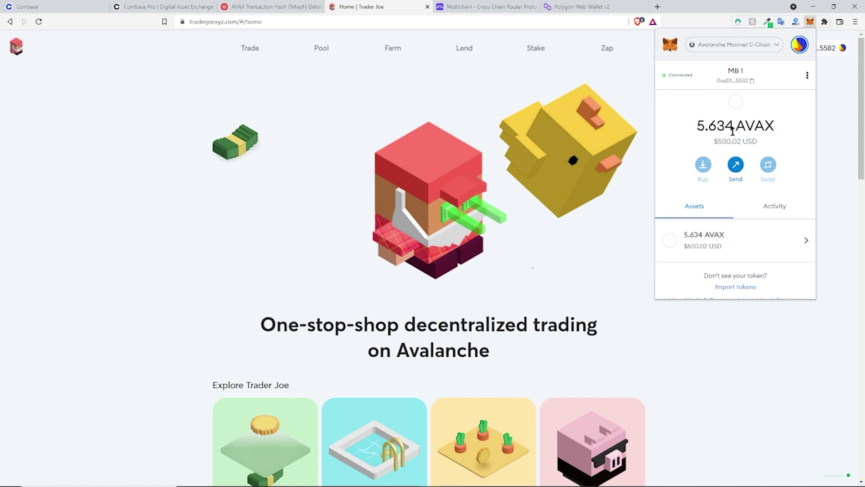
pyautogui.click(380, 115)
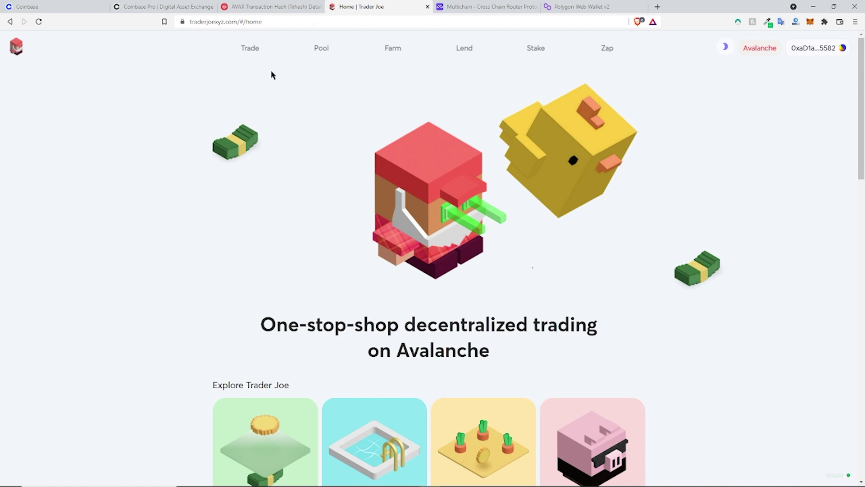
pyautogui.click(254, 52)
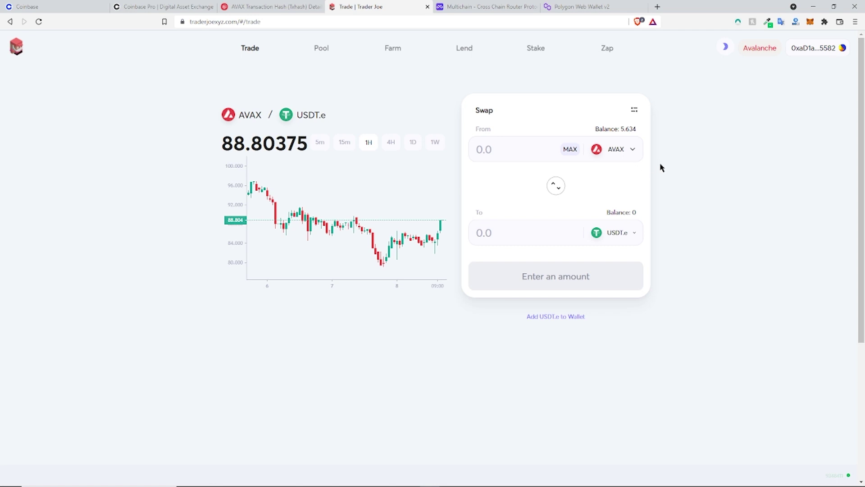
# Step: Search 'usdc' in the receiving token list and pick USDC.e instead of USDT.e
pyautogui.click(636, 234)
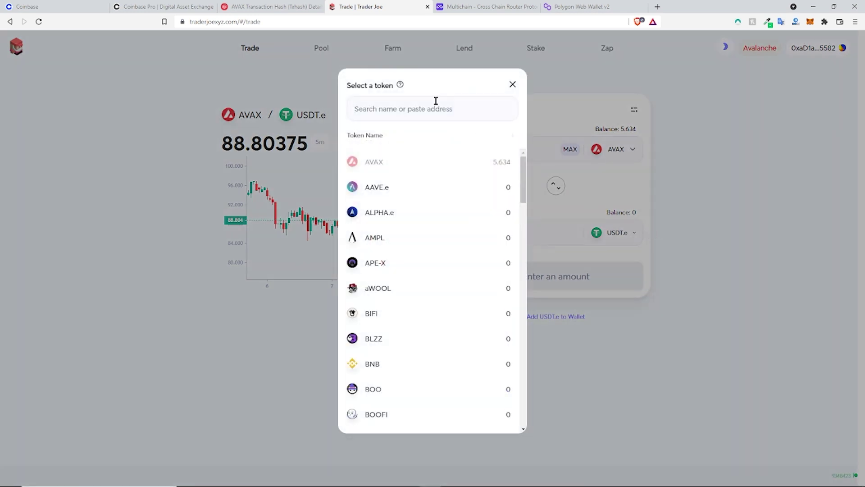
pyautogui.write('eth')
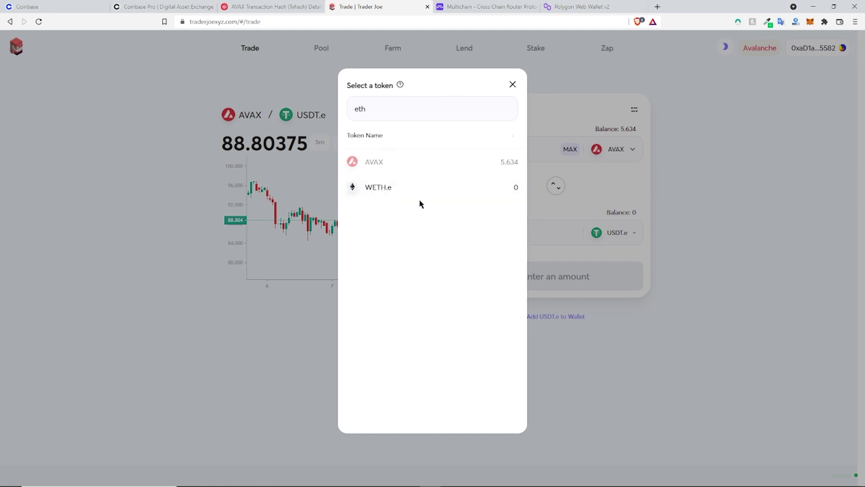
pyautogui.moveTo(386, 116); pyautogui.dragTo(331, 112)
pyautogui.write('usdc')
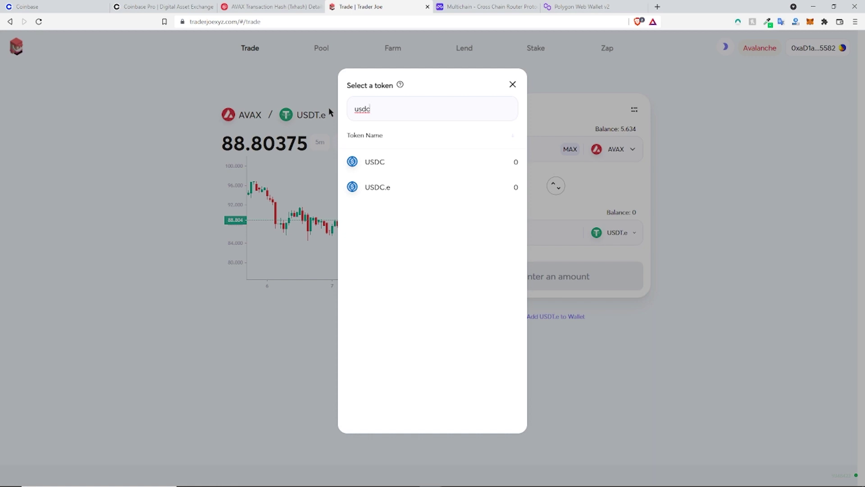
pyautogui.click(428, 188)
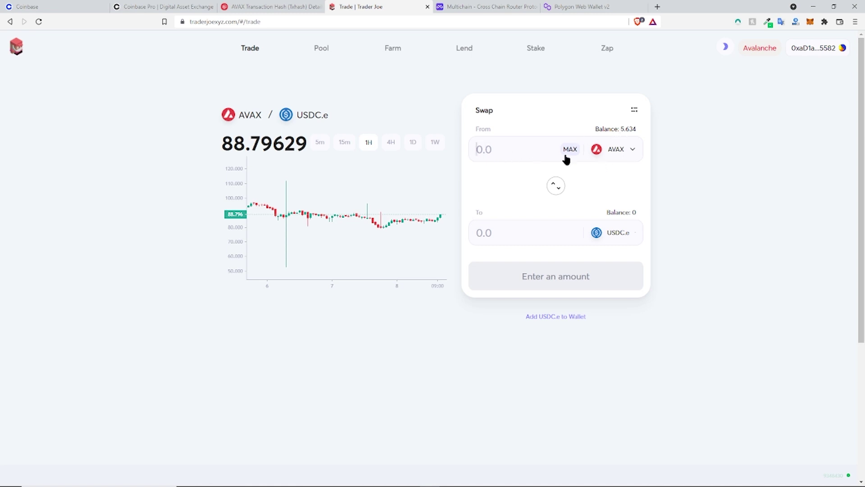
# Step: Fill in the maximum AVAX and compare it with the wallet balance and 496.811 USDC.e estimate
pyautogui.click(623, 130)
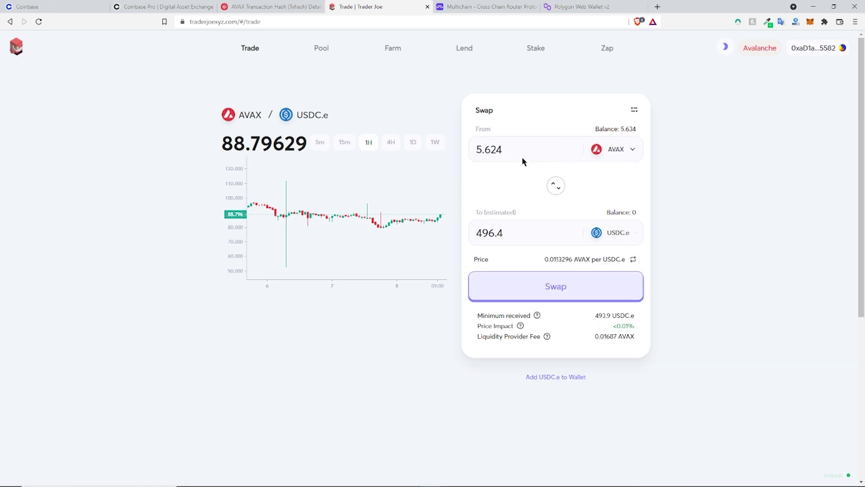
pyautogui.click(810, 22)
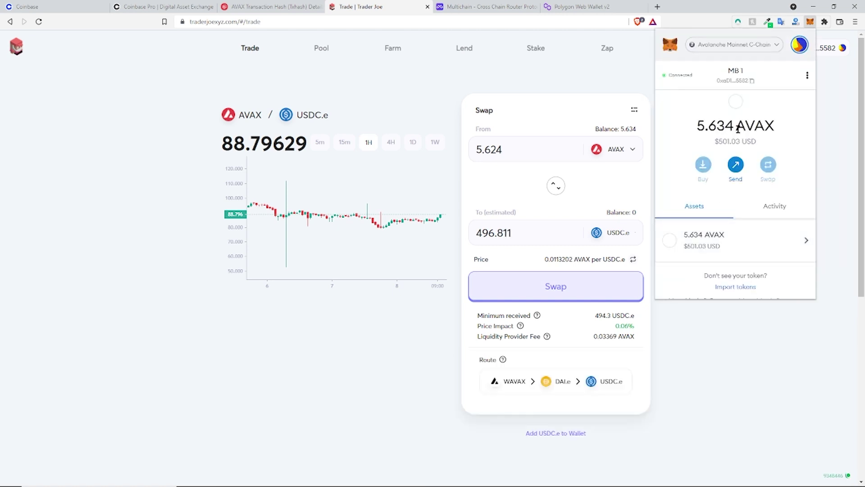
pyautogui.moveTo(738, 128); pyautogui.dragTo(773, 126)
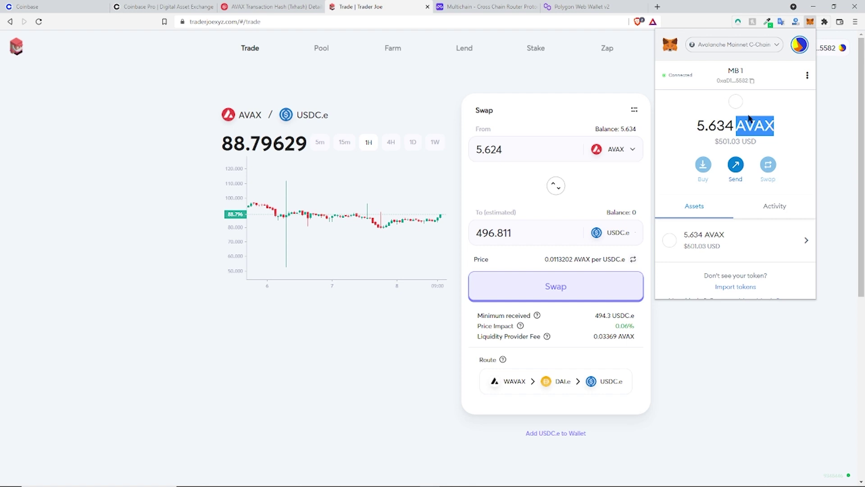
pyautogui.click(726, 140)
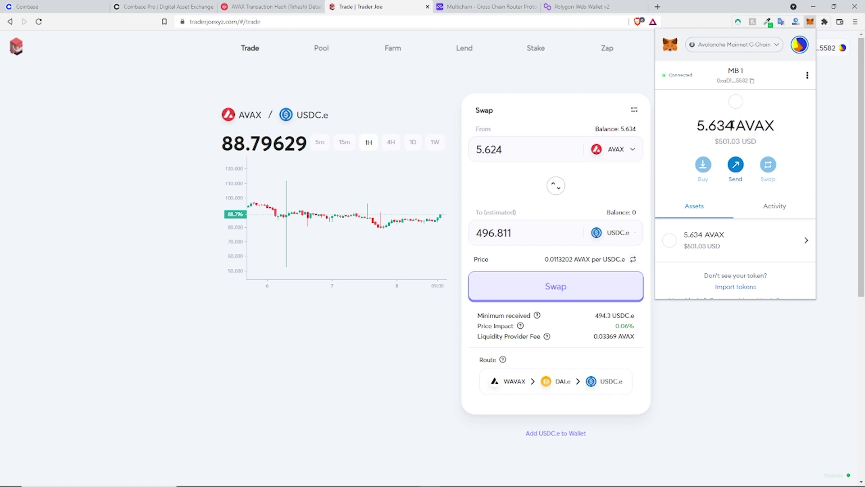
pyautogui.click(520, 156)
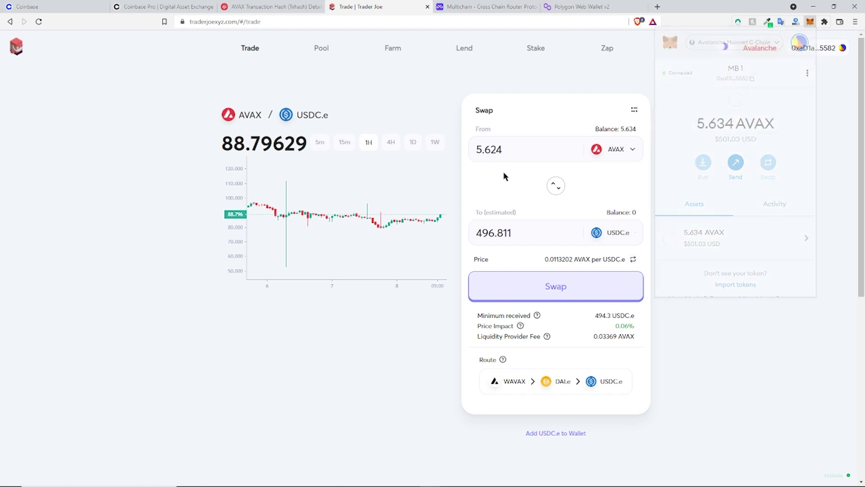
pyautogui.moveTo(519, 232); pyautogui.dragTo(471, 234)
pyautogui.click(501, 175)
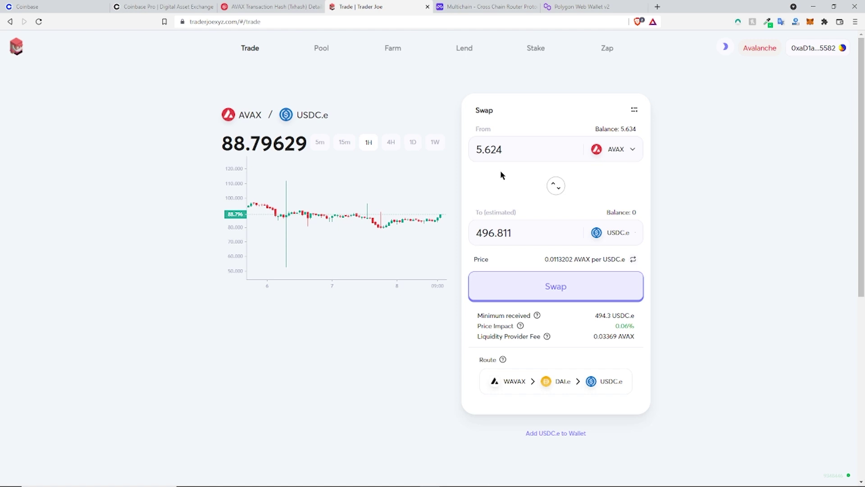
# Step: Try 5.45 and 5.55 AVAX, then settle on 5 AVAX for about 441.7 USDC.e
pyautogui.moveTo(505, 150); pyautogui.dragTo(473, 154)
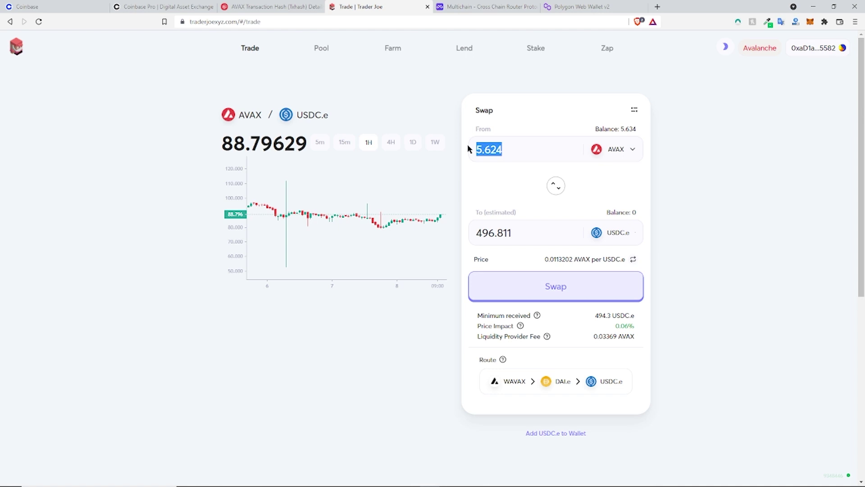
pyautogui.write('5')
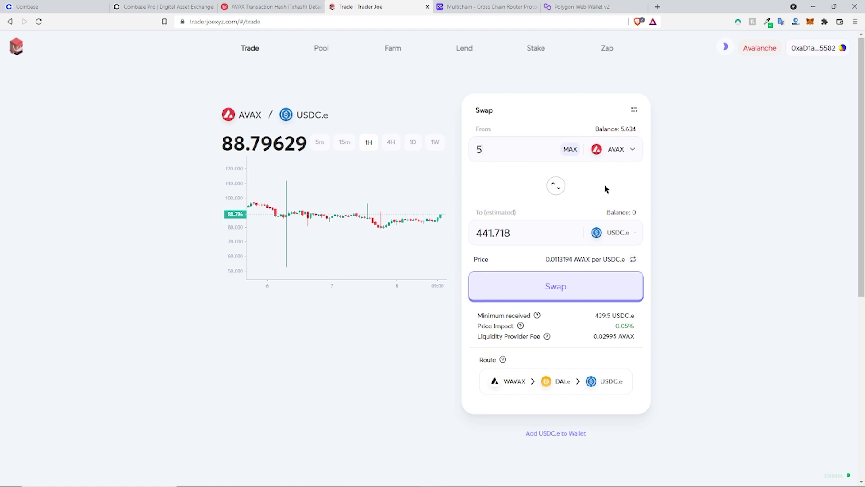
pyautogui.write('45')
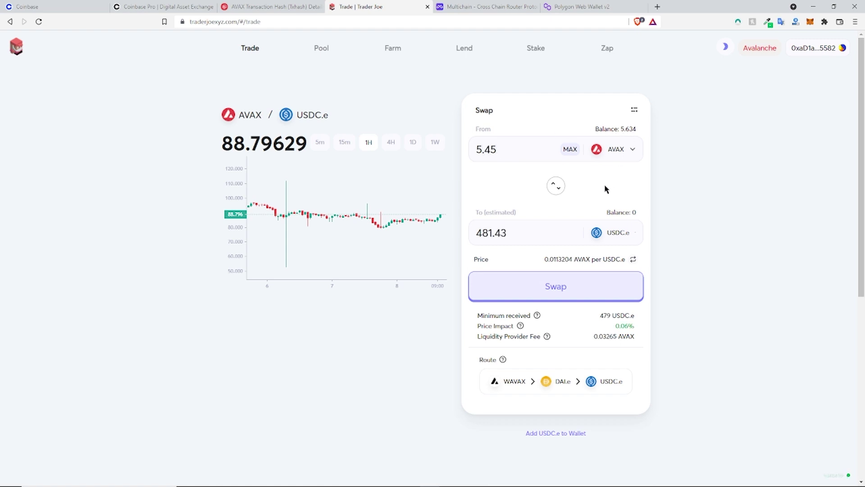
pyautogui.press('BackSpace')
pyautogui.press('BackSpace')
pyautogui.write('5')
pyautogui.press('BackSpace')
pyautogui.write('55')
pyautogui.hotkey('ctrl', 'a')
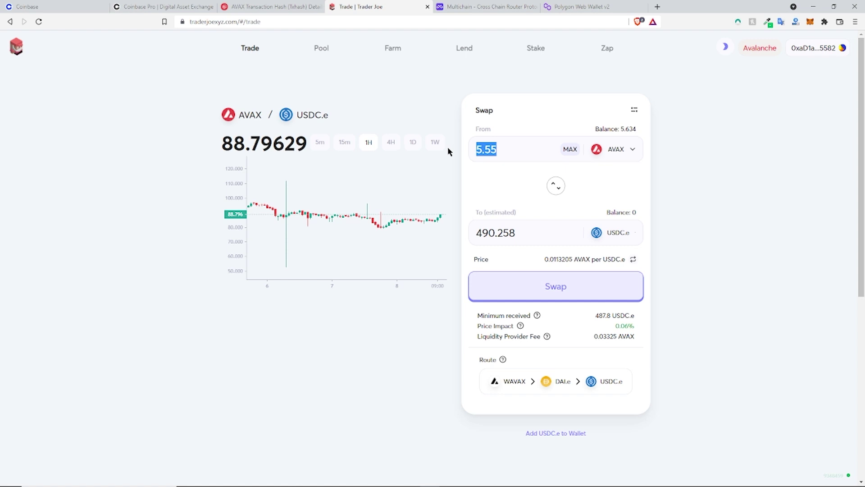
pyautogui.write('5')
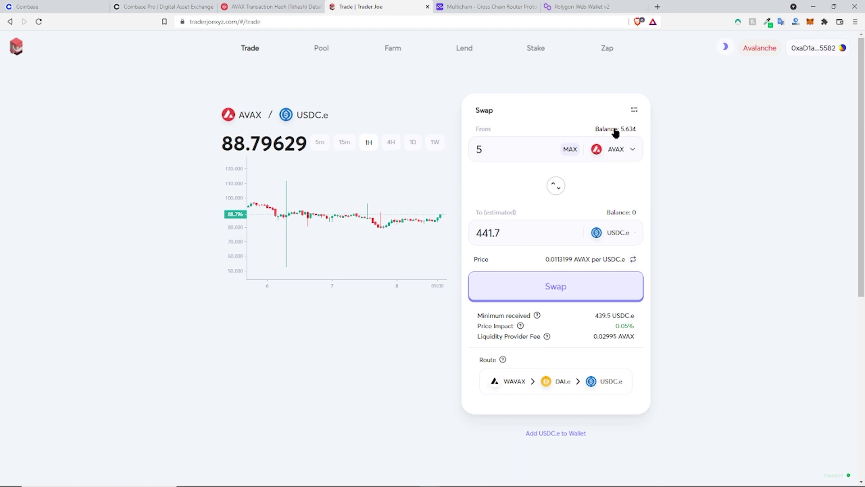
pyautogui.click(549, 147)
pyautogui.write('.55')
pyautogui.click(495, 233)
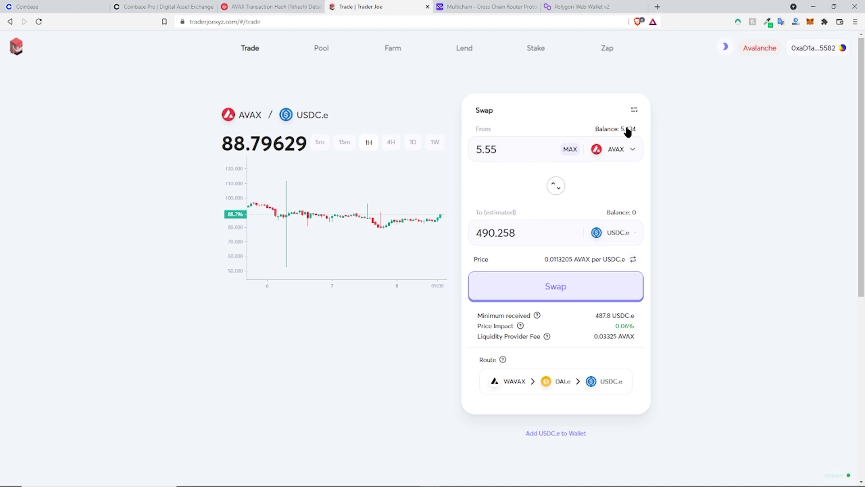
pyautogui.moveTo(519, 149); pyautogui.dragTo(481, 152)
pyautogui.press('BackSpace')
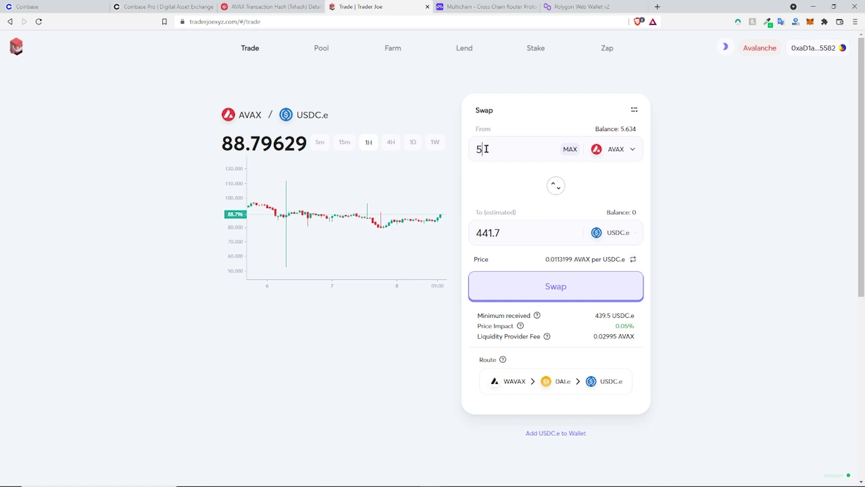
# Step: Open the swap confirmation, check the 88.3401 price, and accept the updated 441.551 USDC.e quote
pyautogui.click(527, 293)
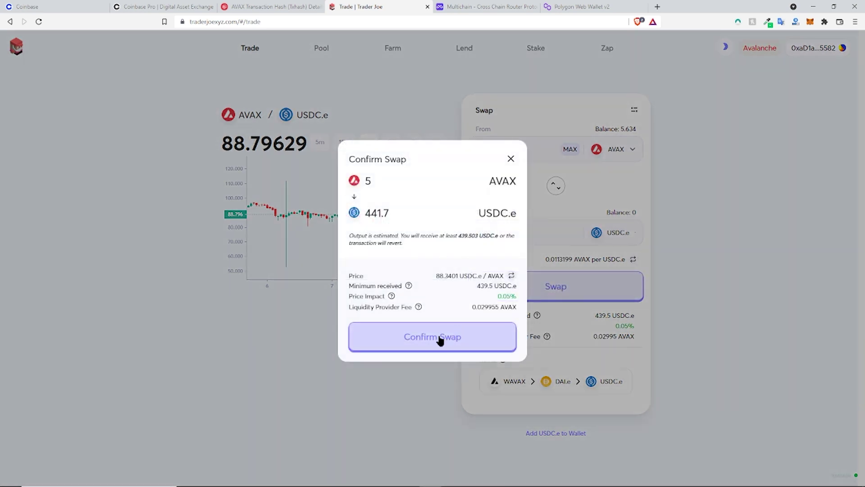
pyautogui.click(440, 339)
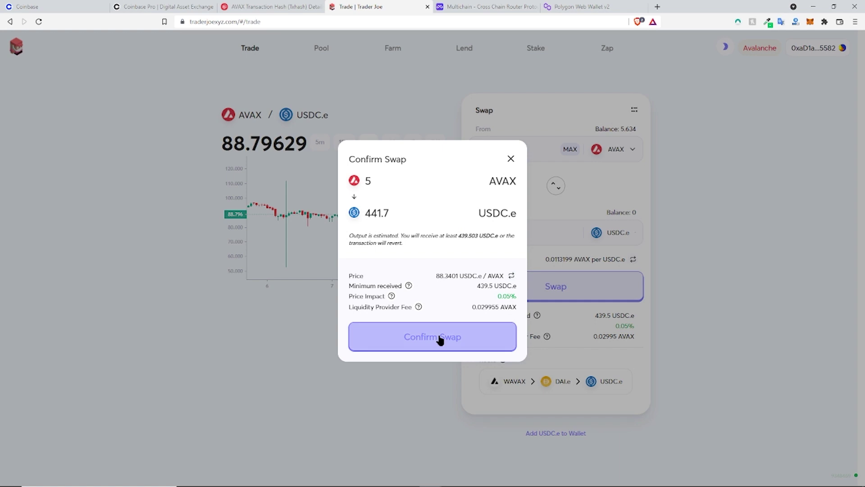
pyautogui.moveTo(439, 275); pyautogui.dragTo(478, 277)
pyautogui.click(478, 284)
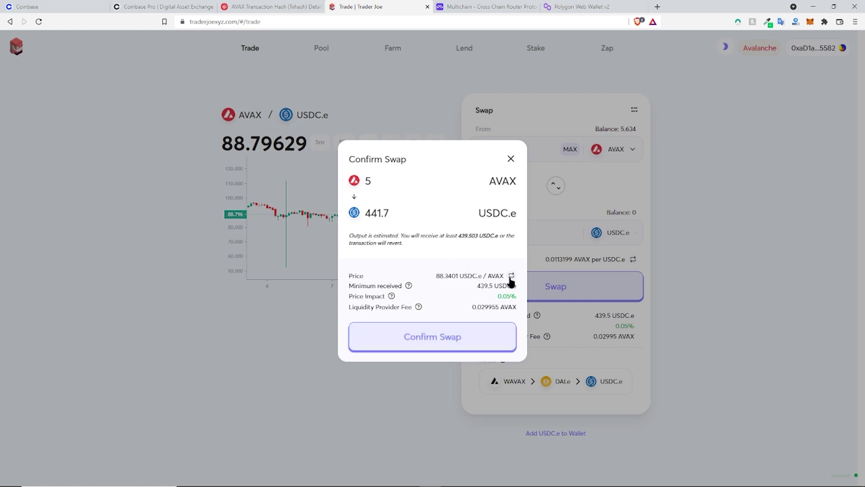
pyautogui.click(511, 276)
pyautogui.click(511, 276)
pyautogui.doubleClick(439, 276)
pyautogui.click(504, 291)
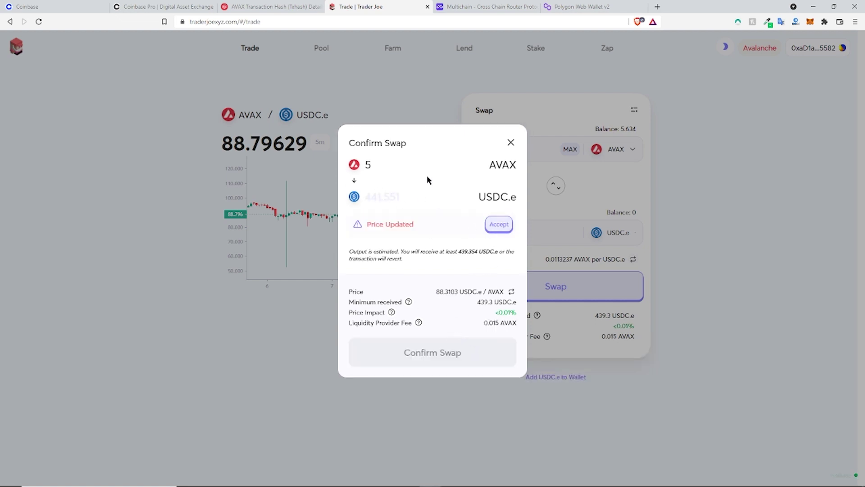
pyautogui.click(501, 225)
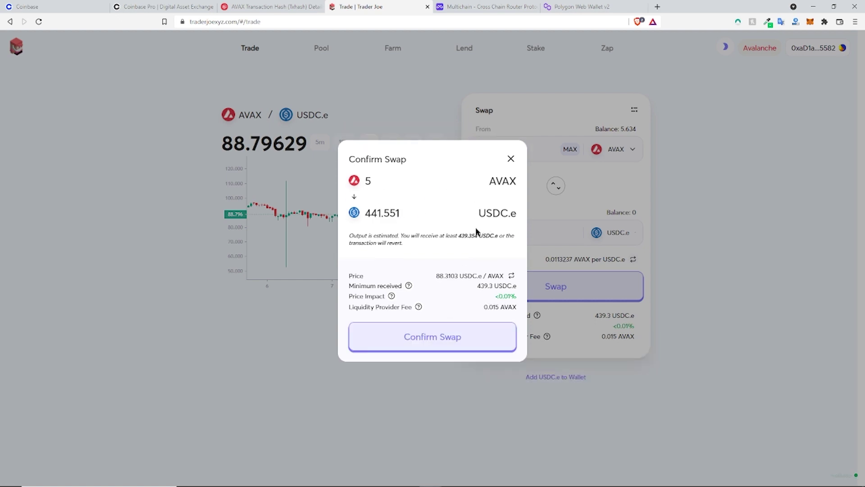
# Step: Confirm the 5 AVAX swap and approve it in MetaMask after reviewing the gas fee
pyautogui.click(467, 339)
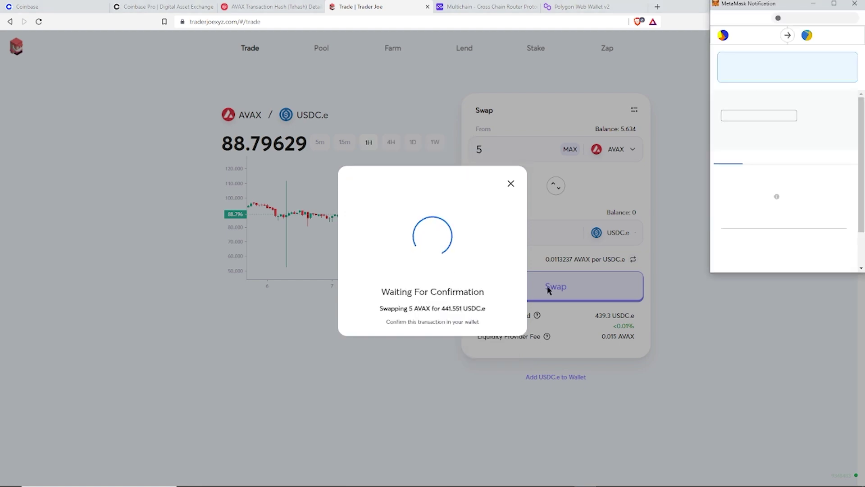
pyautogui.scroll(-2, 748, 111)
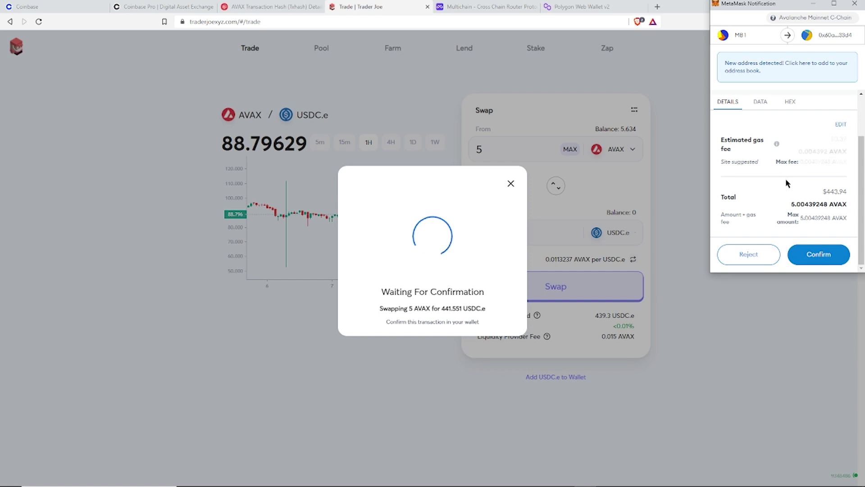
pyautogui.moveTo(831, 138); pyautogui.dragTo(844, 138)
pyautogui.click(846, 138)
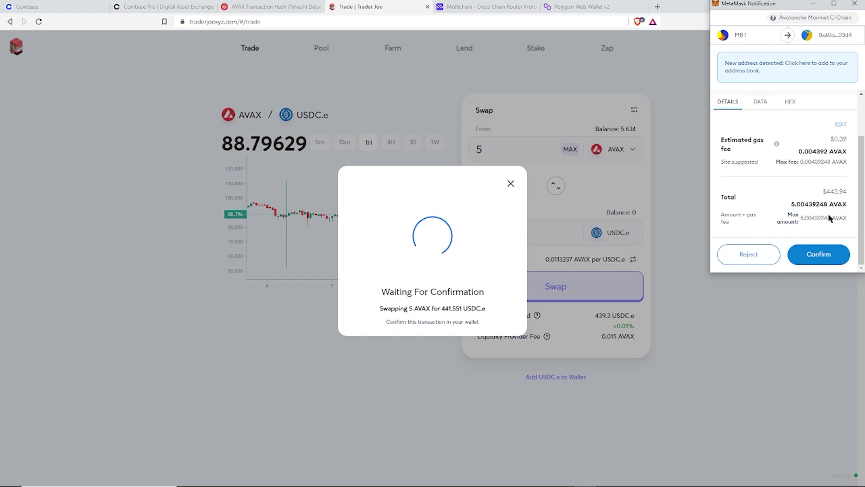
pyautogui.scroll(1, 816, 245)
pyautogui.scroll(-3, 808, 236)
pyautogui.click(818, 250)
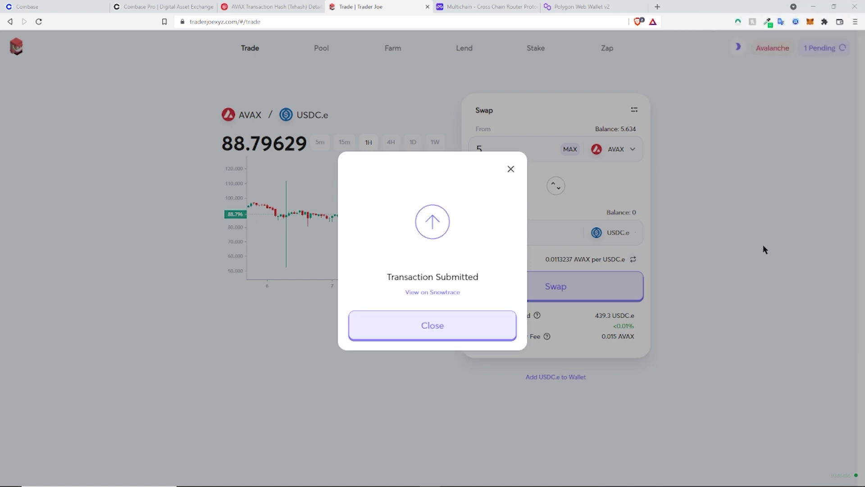
# Step: Open the swap transaction on Snowtrace, close the old hash tab, and reload the page
pyautogui.click(444, 294)
pyautogui.click(321, 8)
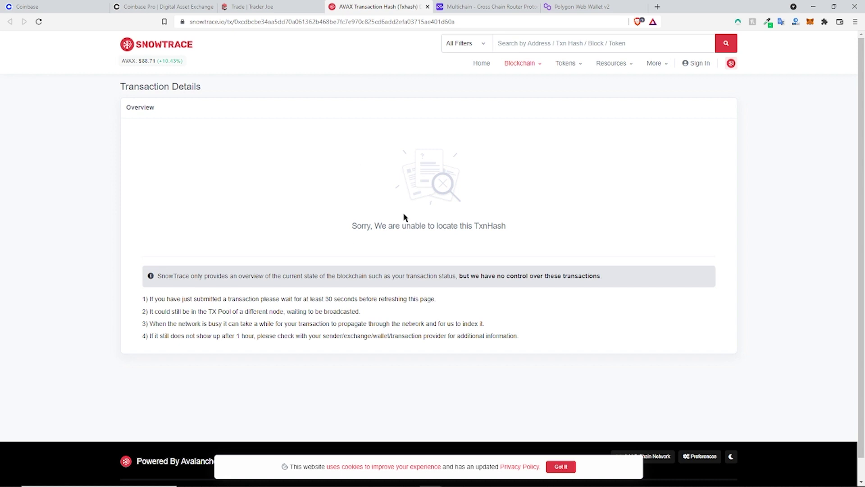
pyautogui.click(41, 23)
pyautogui.moveTo(150, 298); pyautogui.dragTo(449, 298)
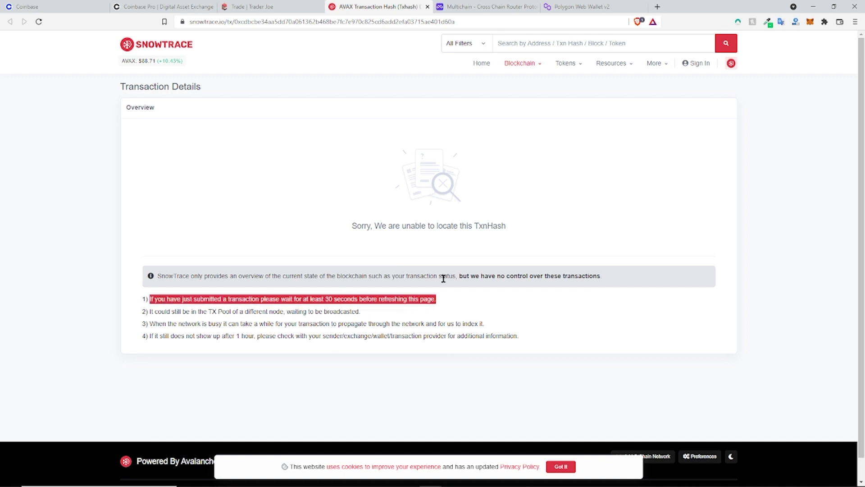
# Step: Dismiss the Transaction Submitted notice, confirm Success on Snowtrace, and return to Trader Joe
pyautogui.click(469, 289)
pyautogui.click(269, 8)
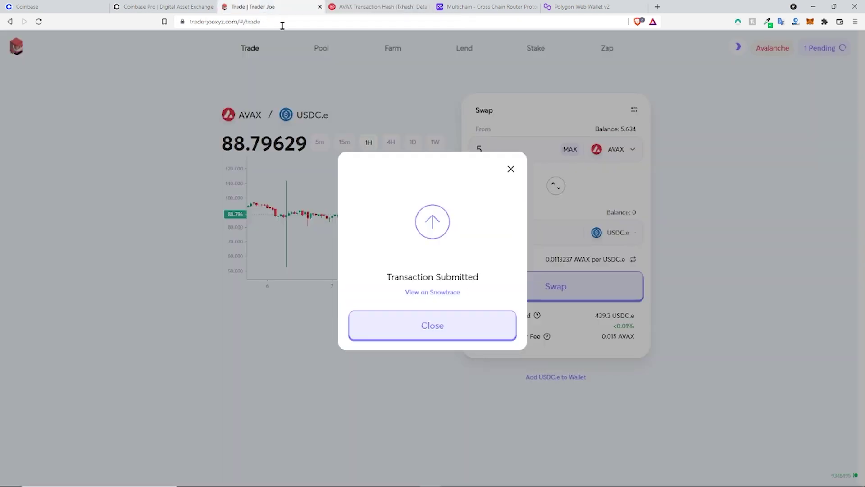
pyautogui.click(510, 169)
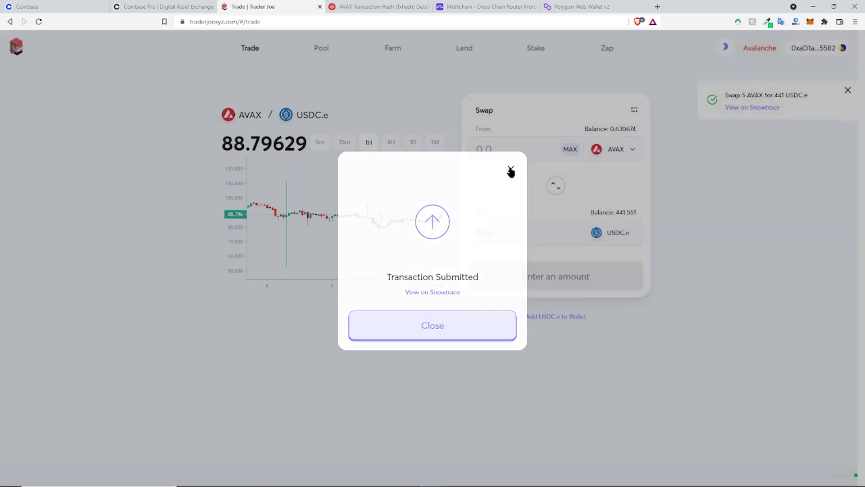
pyautogui.click(339, 6)
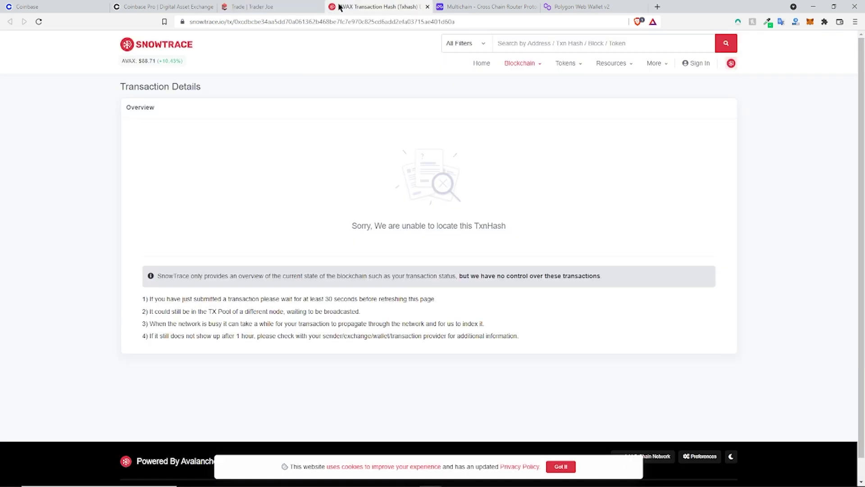
pyautogui.click(42, 21)
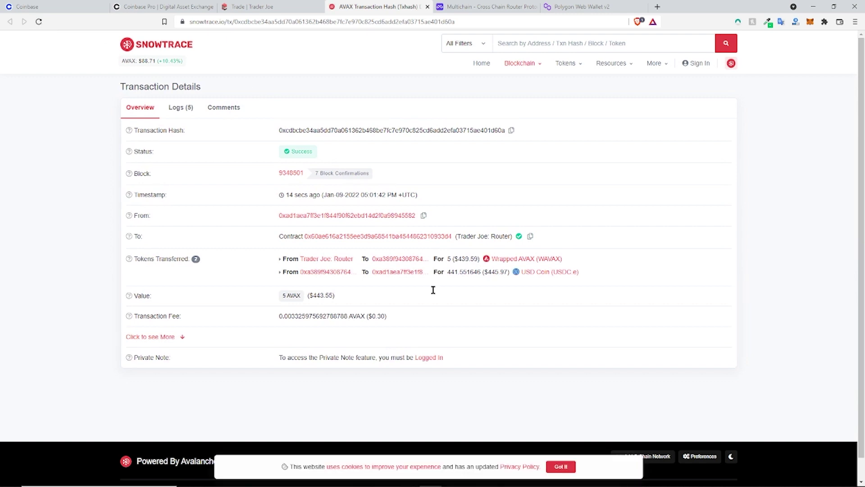
pyautogui.click(275, 14)
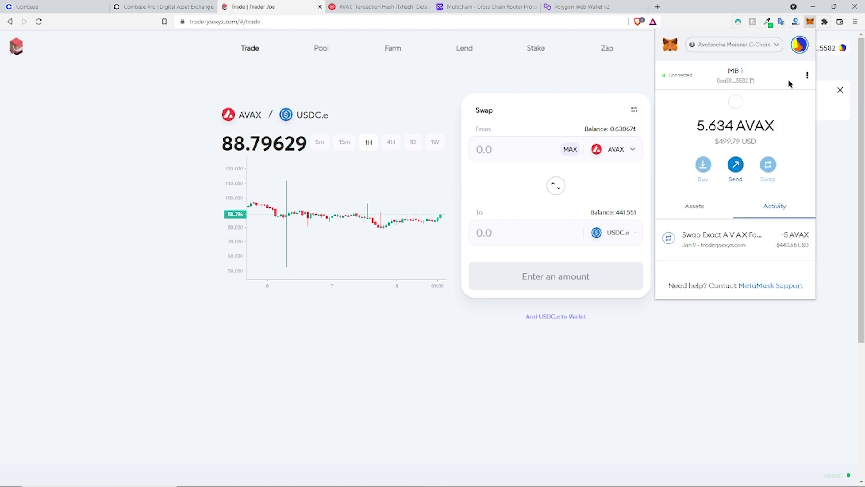
# Step: Add the USDC.e token to MetaMask from Trader Joe's swap page
pyautogui.click(703, 203)
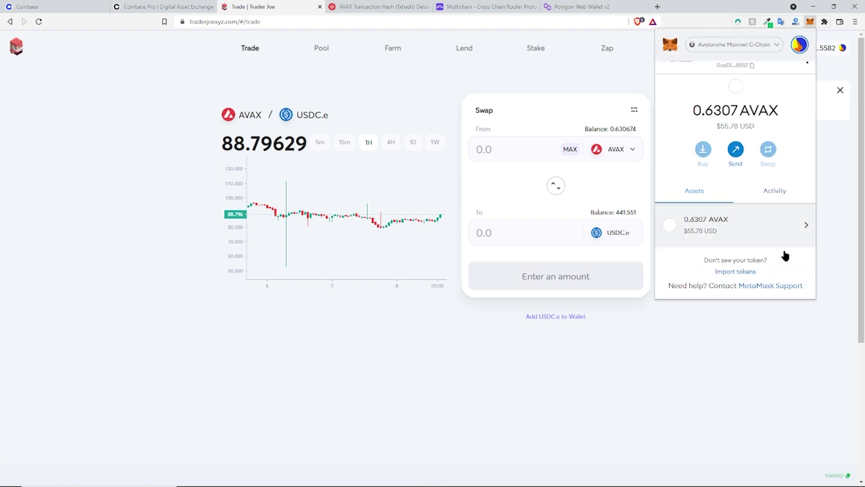
pyautogui.click(614, 238)
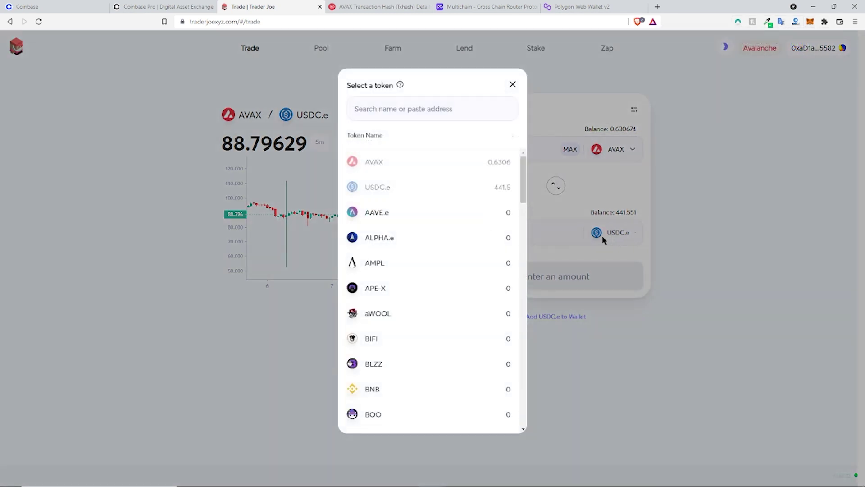
pyautogui.click(619, 241)
pyautogui.click(619, 241)
pyautogui.click(621, 257)
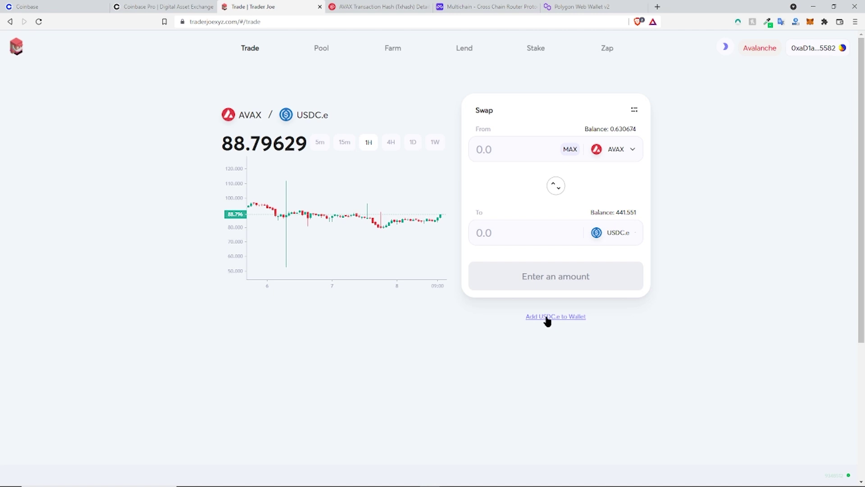
pyautogui.click(547, 317)
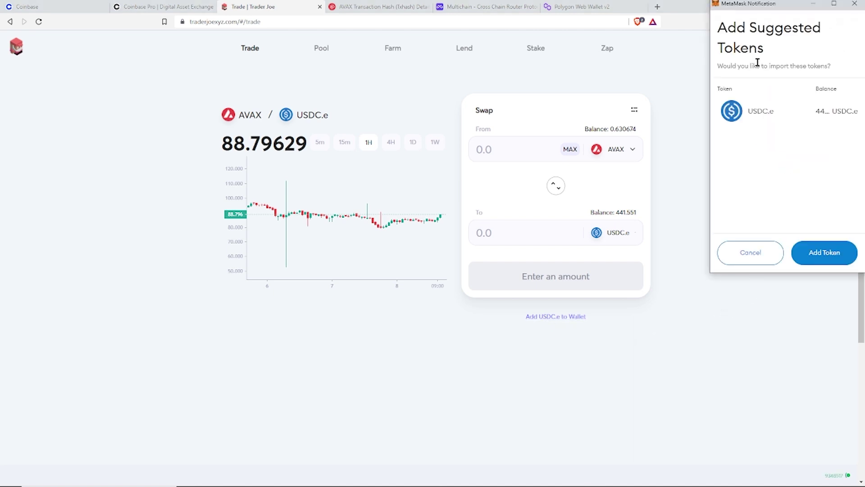
pyautogui.click(830, 253)
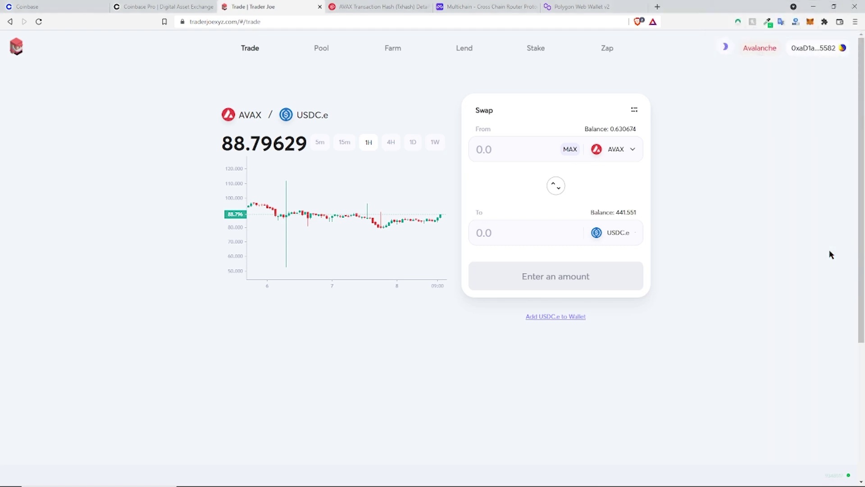
# Step: Verify in MetaMask that the wallet lists 441.551 USDC.e worth about $444.33
pyautogui.click(810, 25)
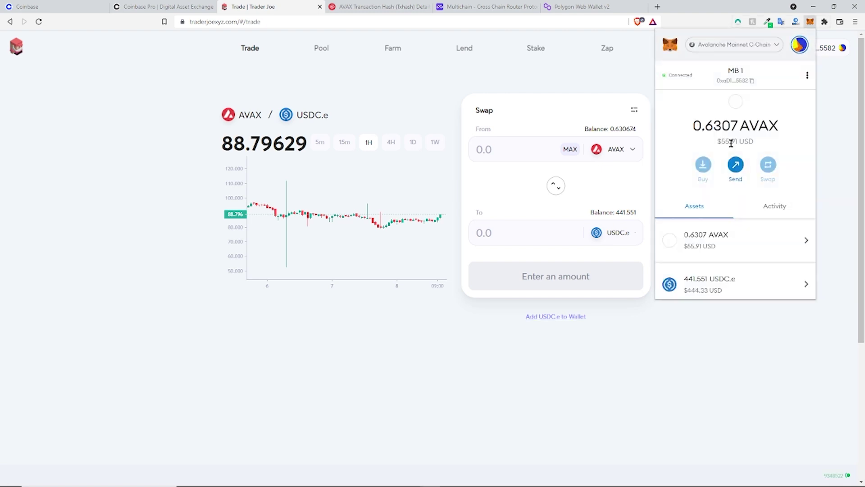
pyautogui.scroll(-2, 718, 242)
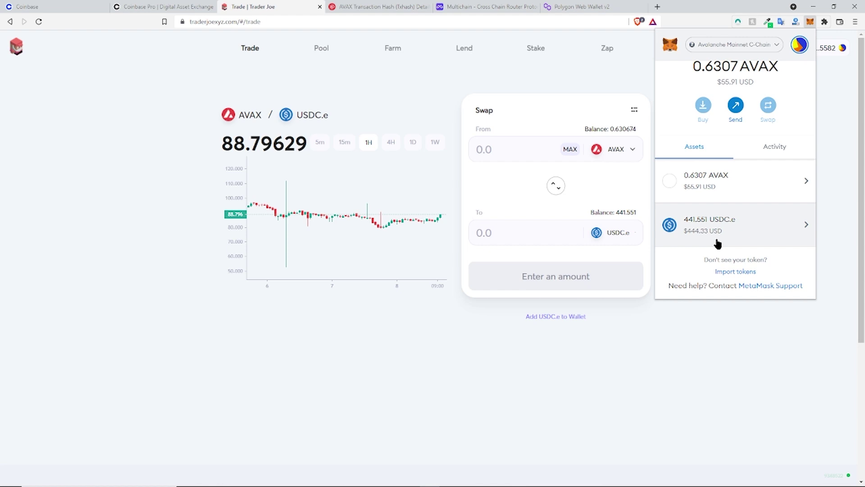
pyautogui.scroll(2, 718, 244)
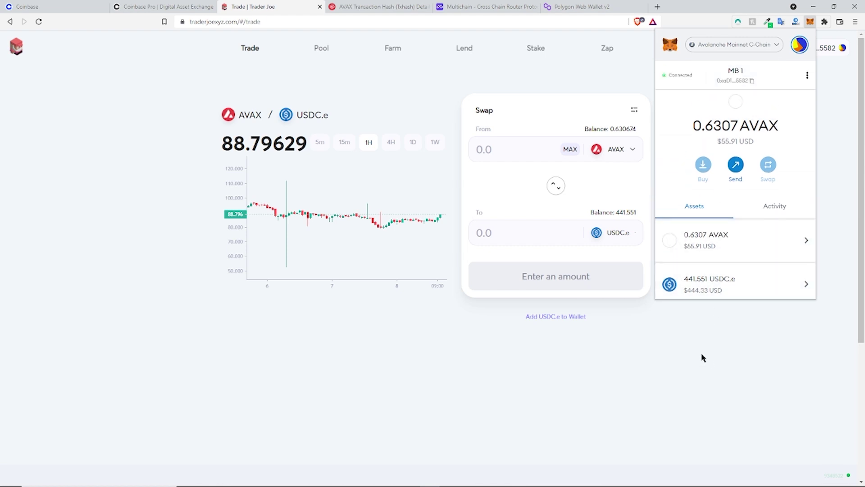
pyautogui.scroll(-2, 715, 239)
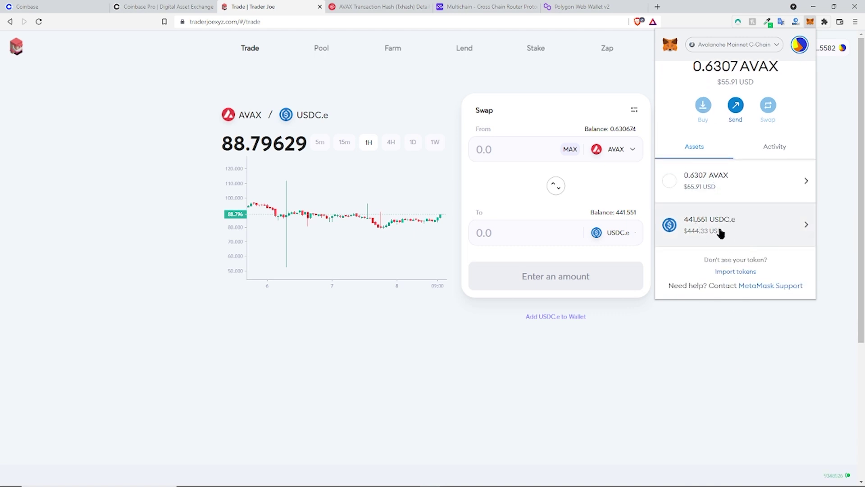
pyautogui.click(704, 331)
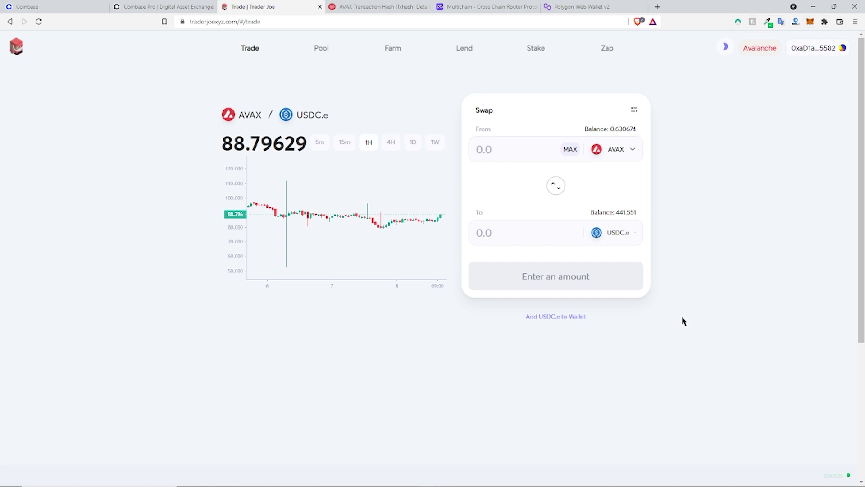
# Step: Close the Snowtrace tab and connect the MetaMask account on Multichain's Router page
pyautogui.click(427, 7)
pyautogui.click(365, 7)
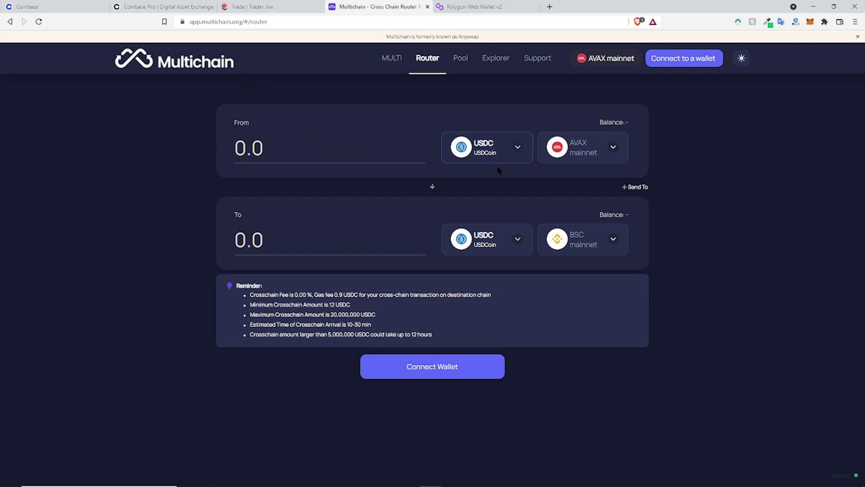
pyautogui.click(683, 58)
pyautogui.click(403, 186)
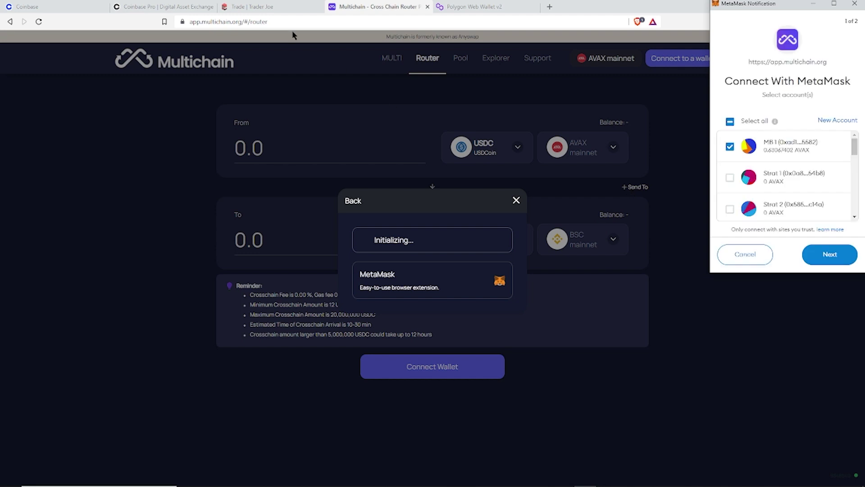
pyautogui.click(832, 256)
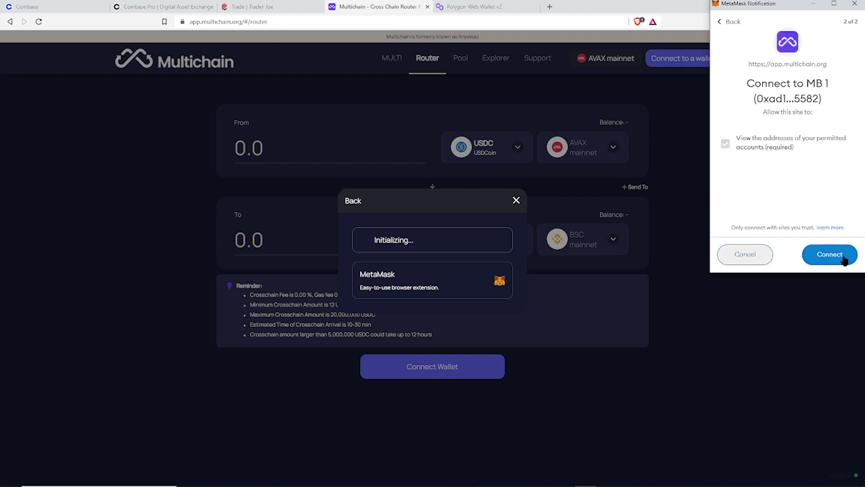
pyautogui.click(842, 258)
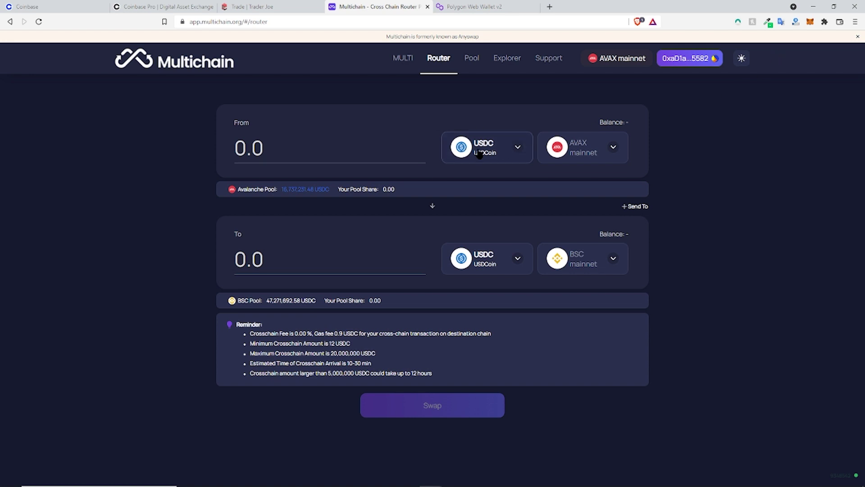
pyautogui.click(328, 159)
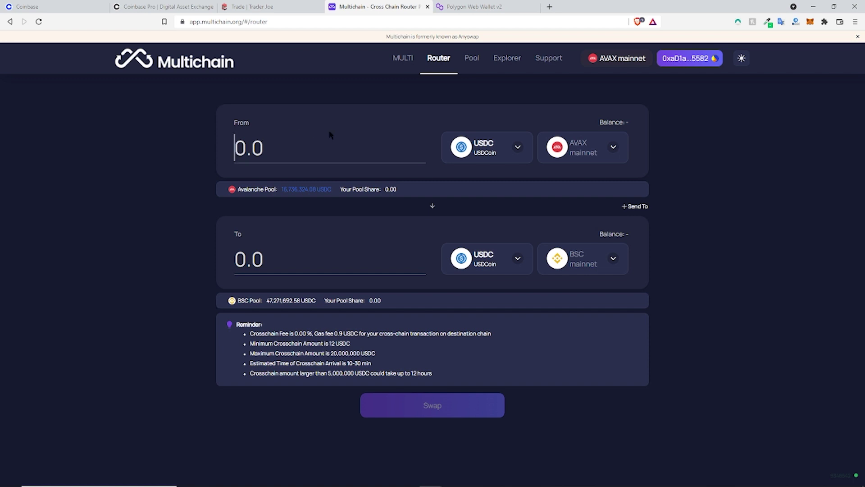
pyautogui.click(619, 125)
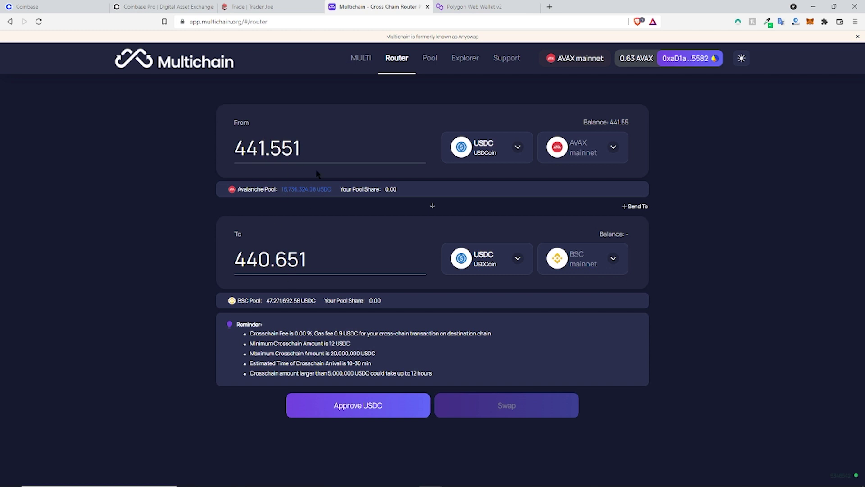
pyautogui.moveTo(330, 333); pyautogui.dragTo(347, 333)
pyautogui.click(296, 336)
pyautogui.click(810, 22)
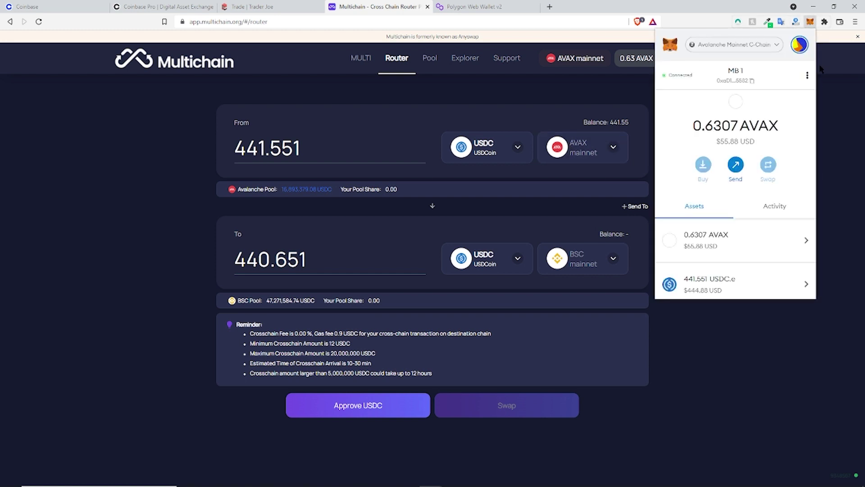
pyautogui.click(569, 117)
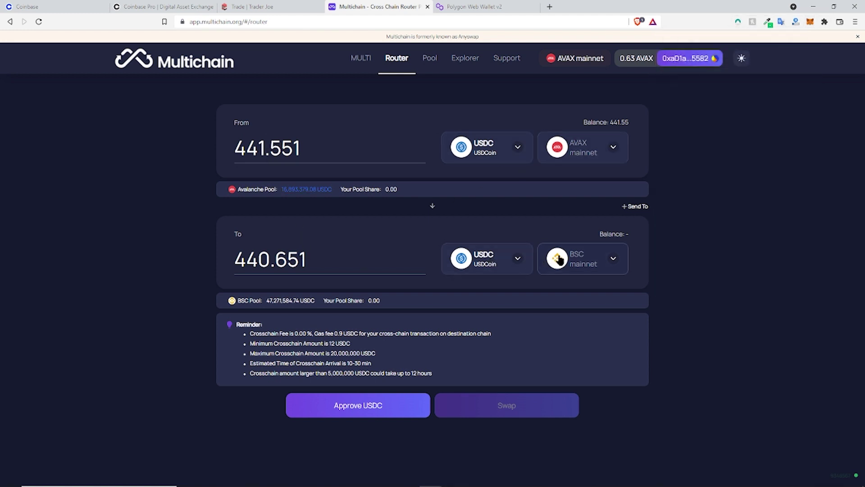
# Step: Change the Multichain destination network from BSC to MATIC mainnet and start the USDC approval
pyautogui.click(580, 260)
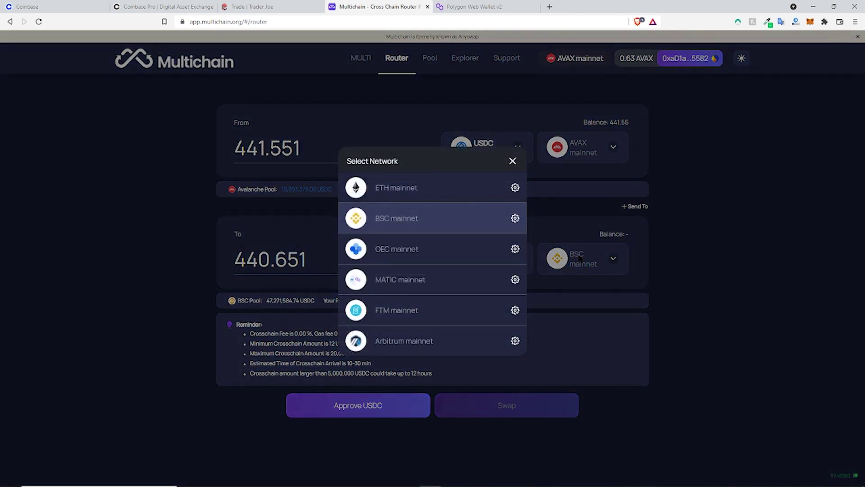
pyautogui.click(428, 280)
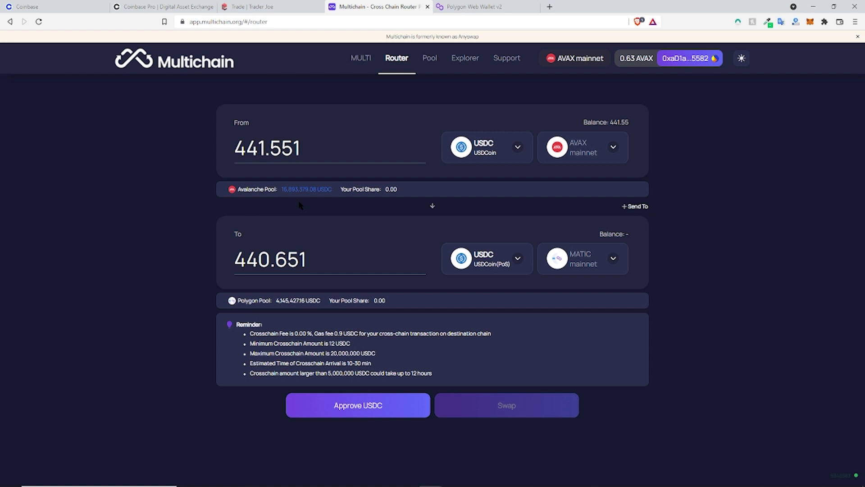
pyautogui.click(349, 409)
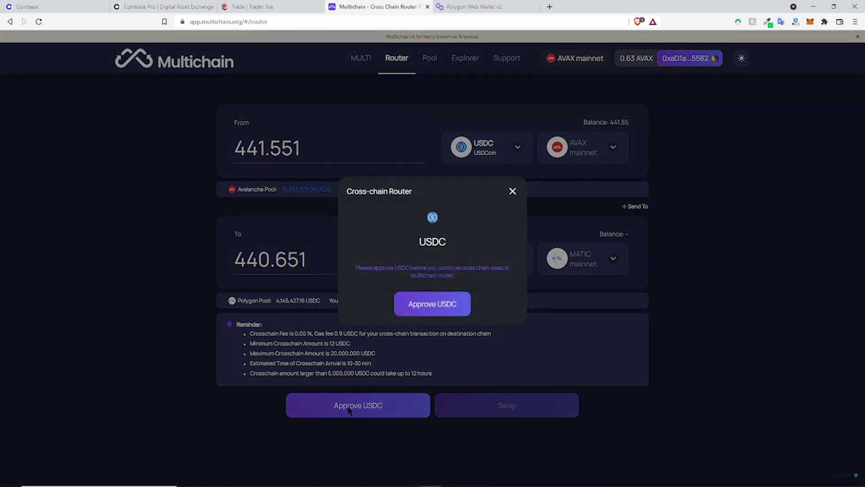
# Step: Send the USDC approval to MetaMask and review its gas priority without changing it
pyautogui.click(432, 314)
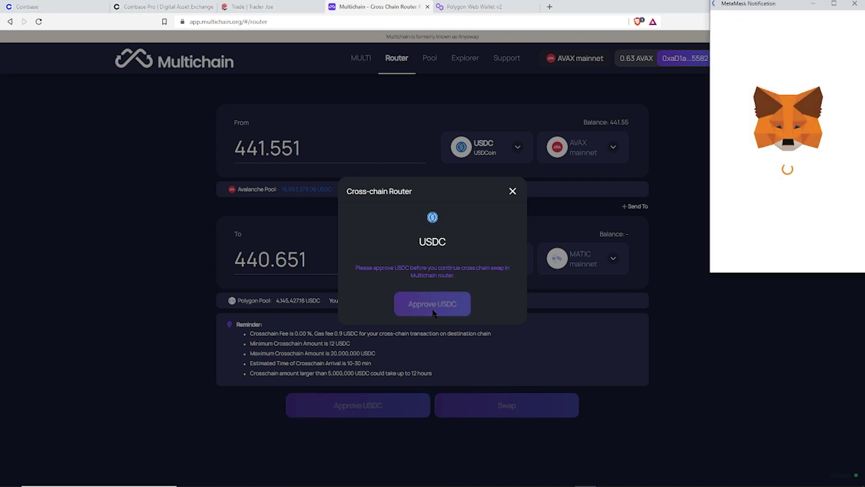
pyautogui.moveTo(747, 9); pyautogui.dragTo(730, 18)
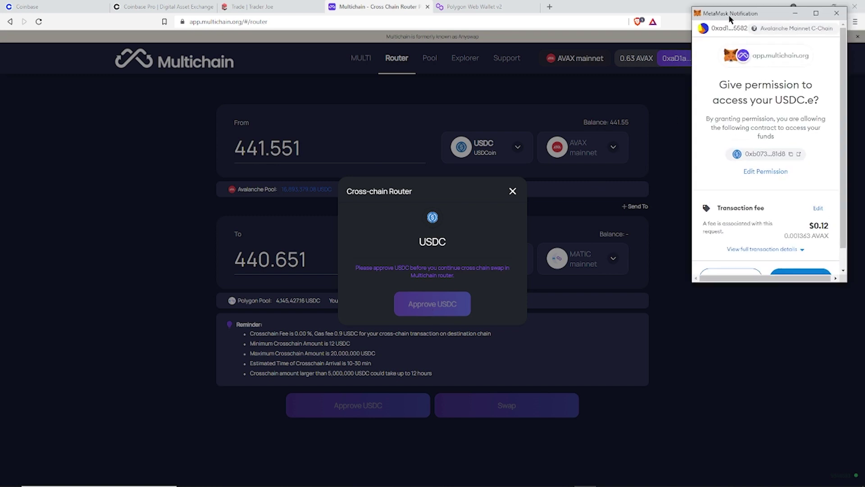
pyautogui.scroll(-1, 782, 181)
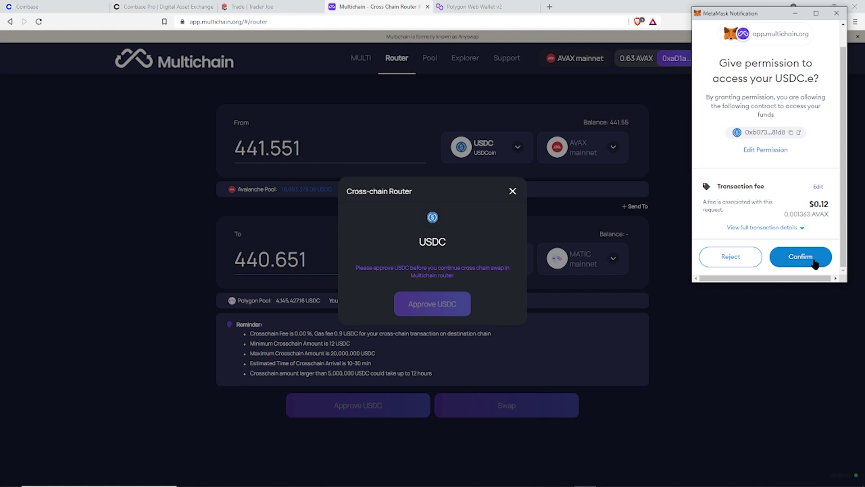
pyautogui.click(817, 187)
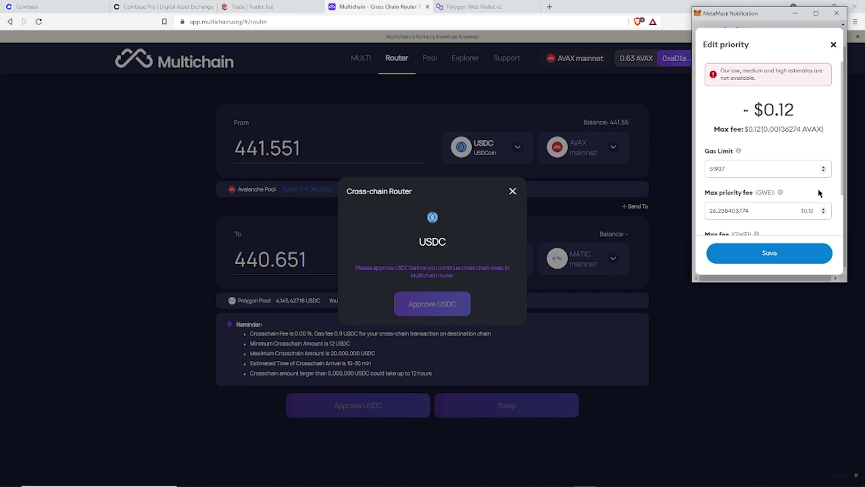
pyautogui.scroll(-3, 806, 198)
pyautogui.scroll(3, 799, 207)
pyautogui.click(834, 46)
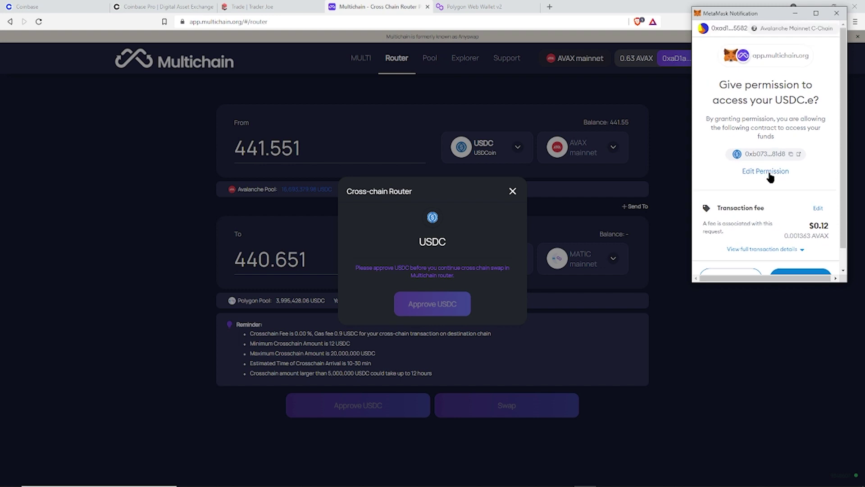
# Step: Keep the Proposed Approval Limit for USDC.e instead of a custom limit, and confirm the approval
pyautogui.click(768, 173)
pyautogui.scroll(-1, 780, 181)
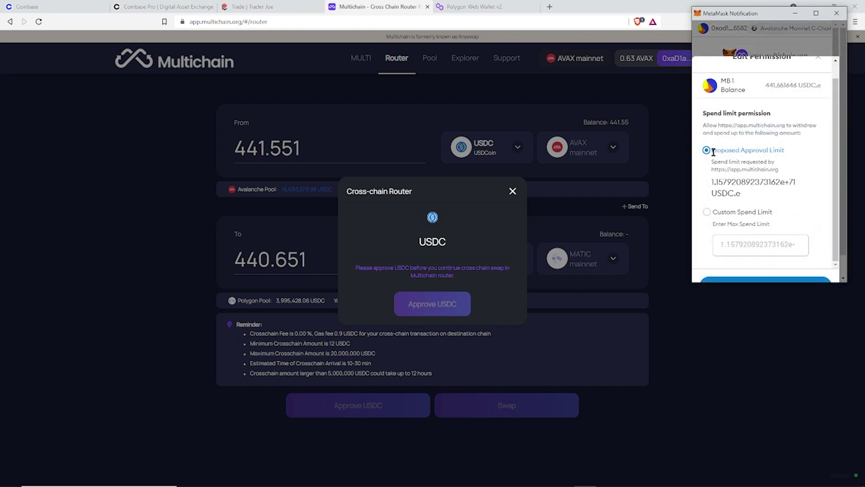
pyautogui.moveTo(713, 182); pyautogui.dragTo(763, 194)
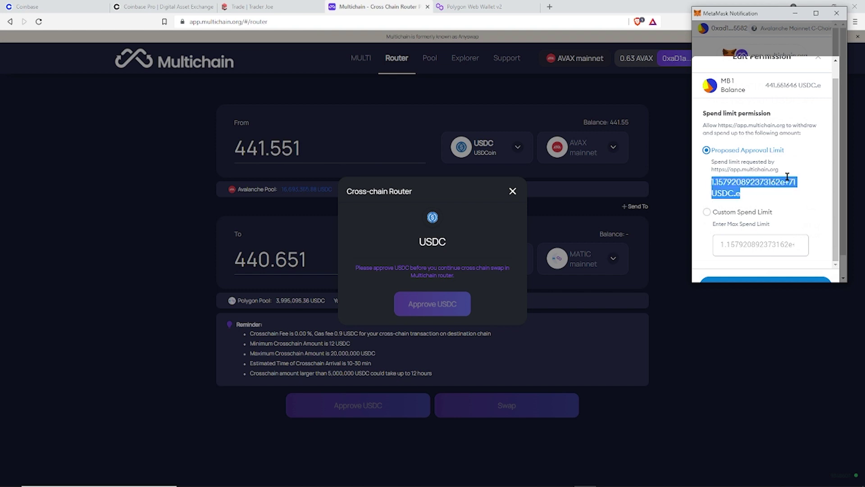
pyautogui.click(757, 186)
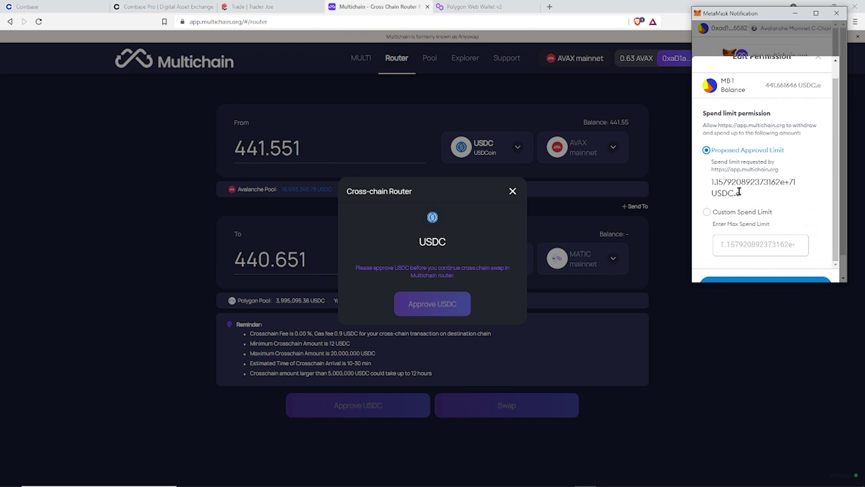
pyautogui.moveTo(763, 194); pyautogui.dragTo(711, 186)
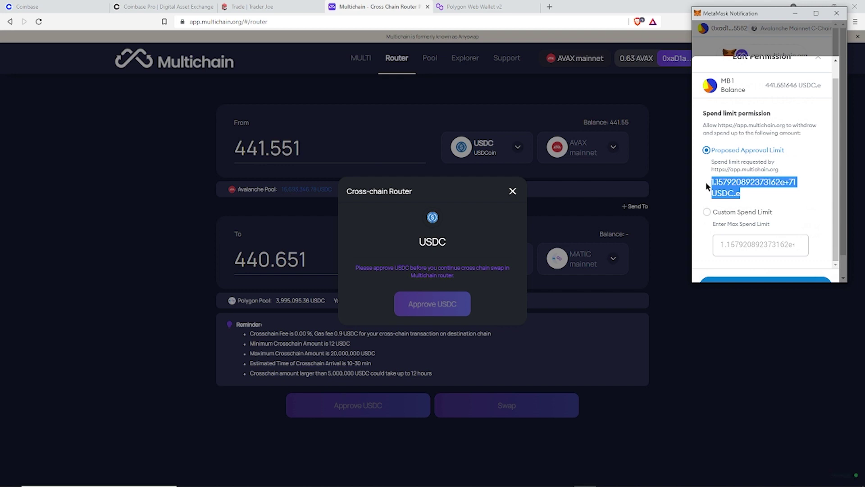
pyautogui.click(706, 212)
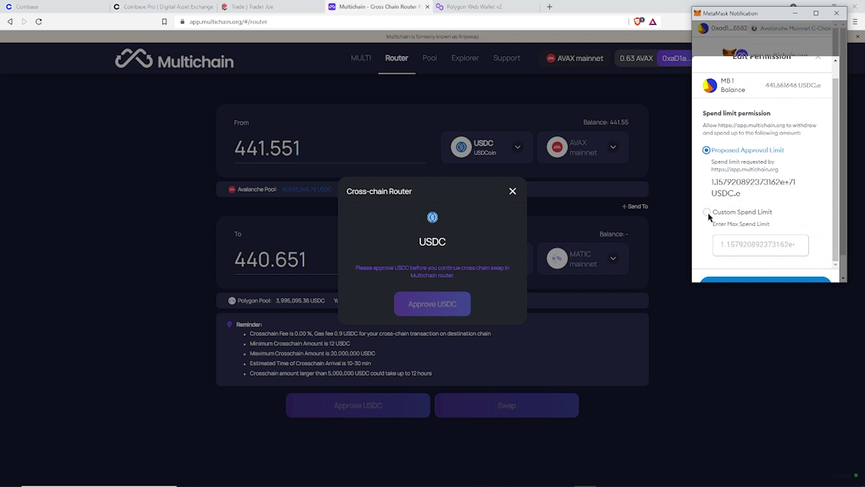
pyautogui.click(735, 217)
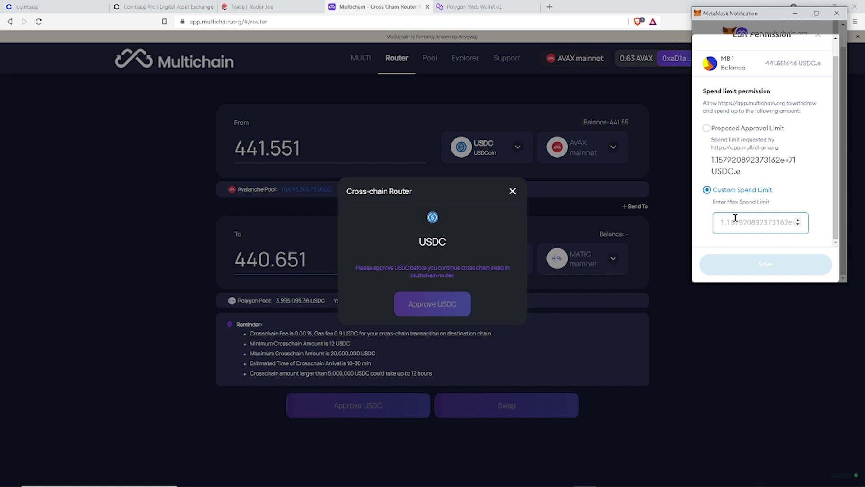
pyautogui.click(707, 129)
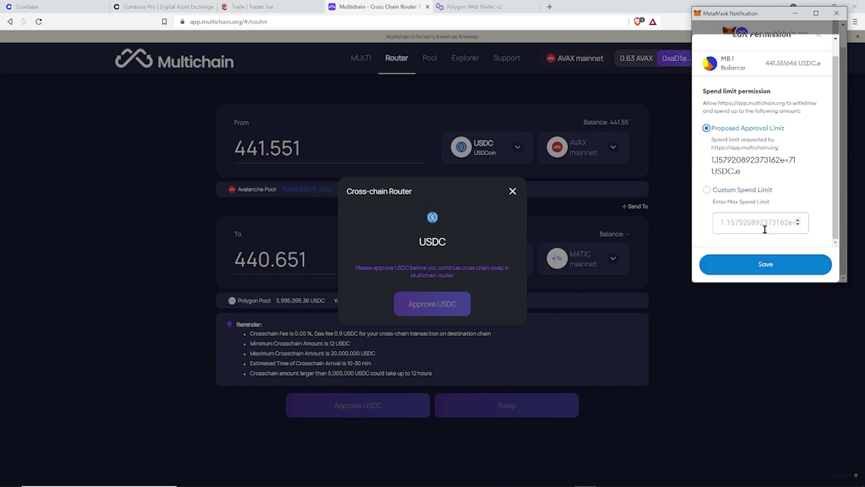
pyautogui.click(766, 265)
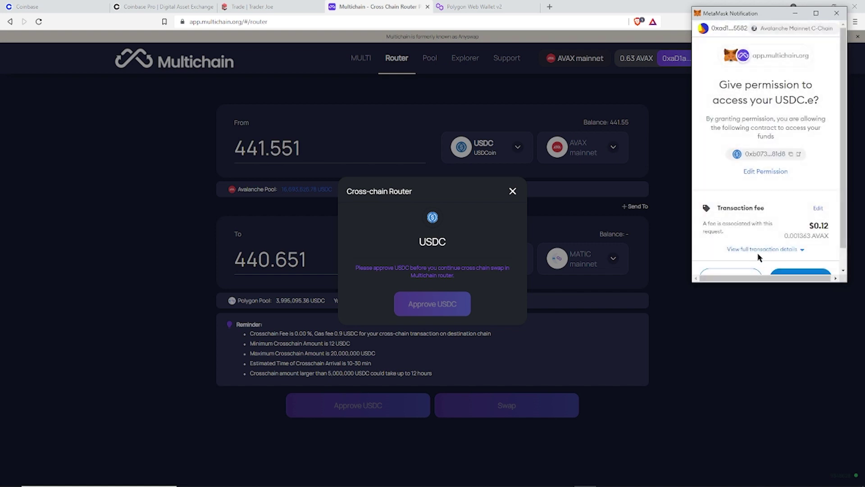
pyautogui.scroll(-1, 758, 253)
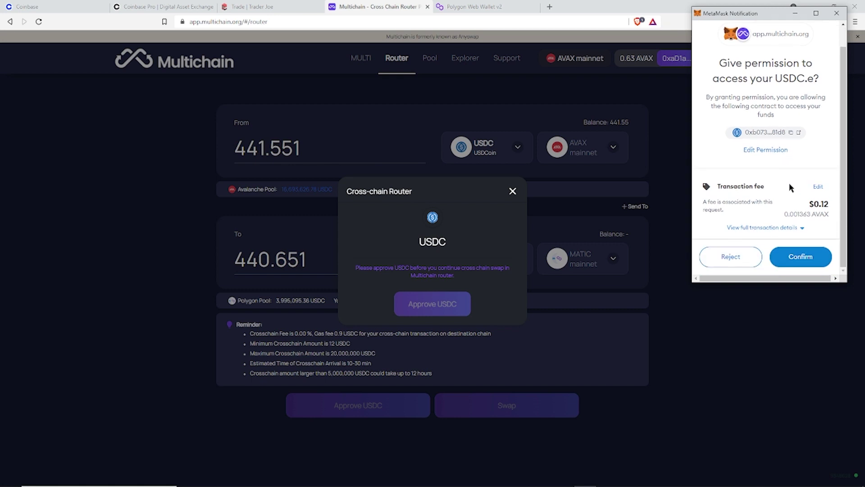
pyautogui.click(799, 258)
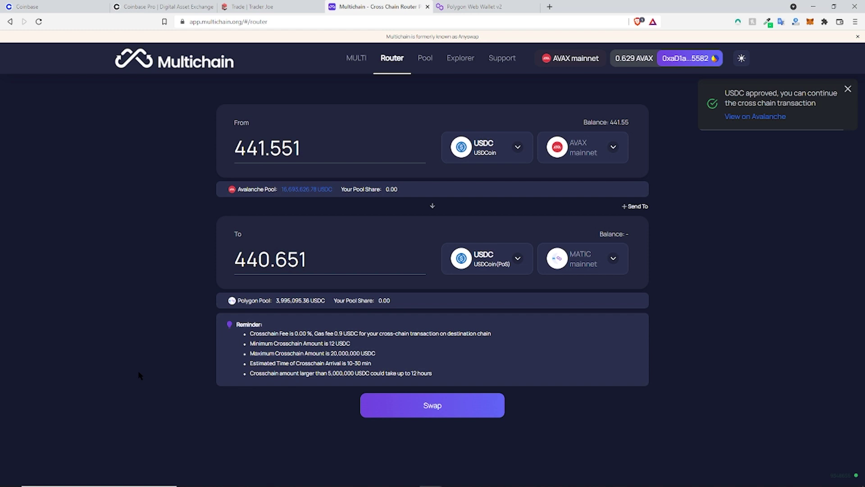
# Step: Confirm the Cross-chain Router transfer of 441.551 USDC to Polygon and approve it in MetaMask
pyautogui.click(423, 405)
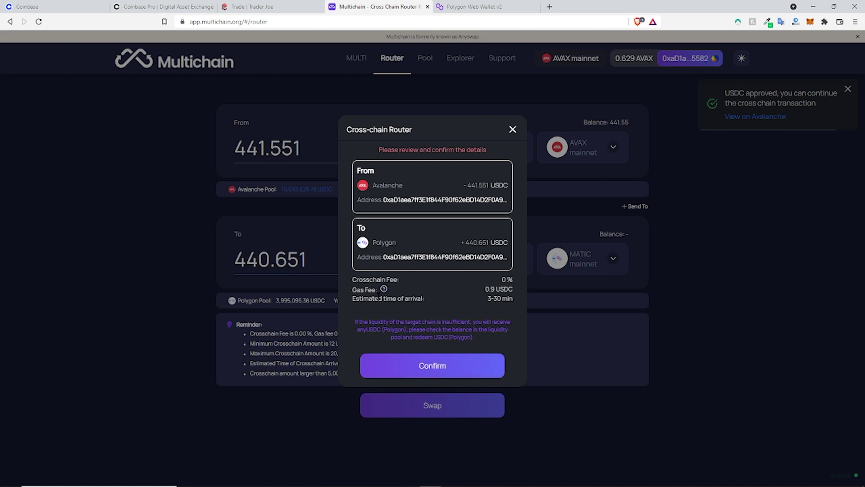
pyautogui.moveTo(485, 298); pyautogui.dragTo(515, 301)
pyautogui.click(473, 361)
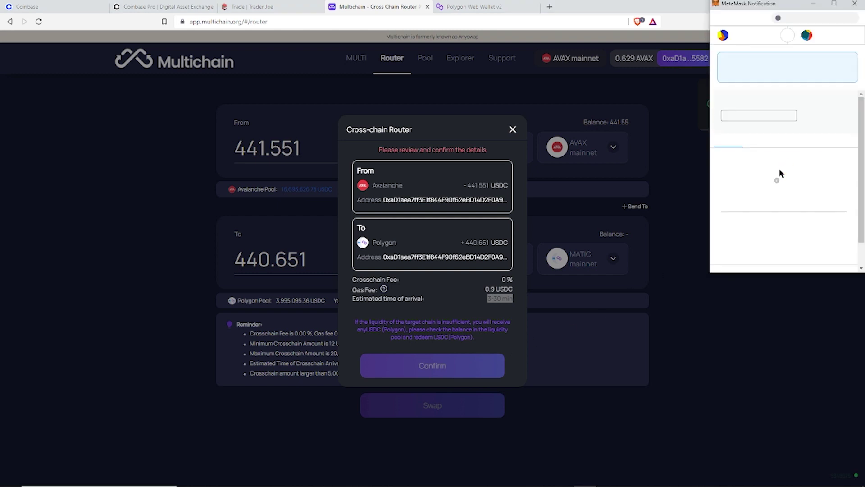
pyautogui.scroll(-1, 781, 173)
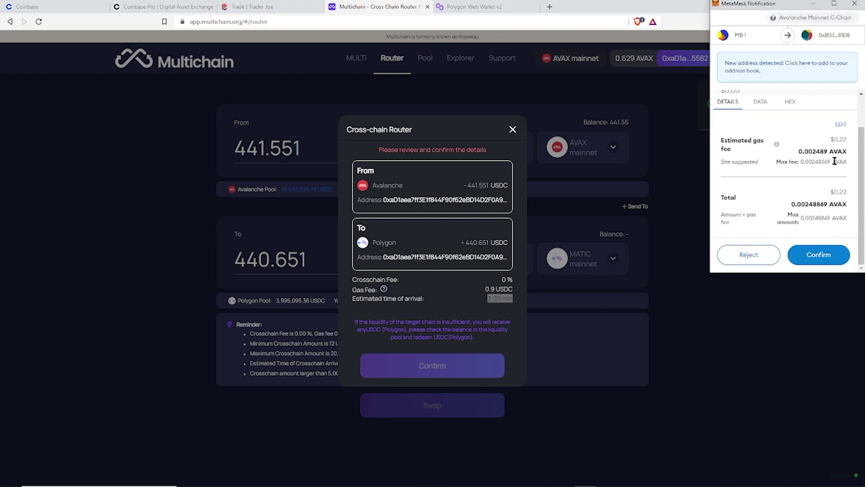
pyautogui.click(824, 255)
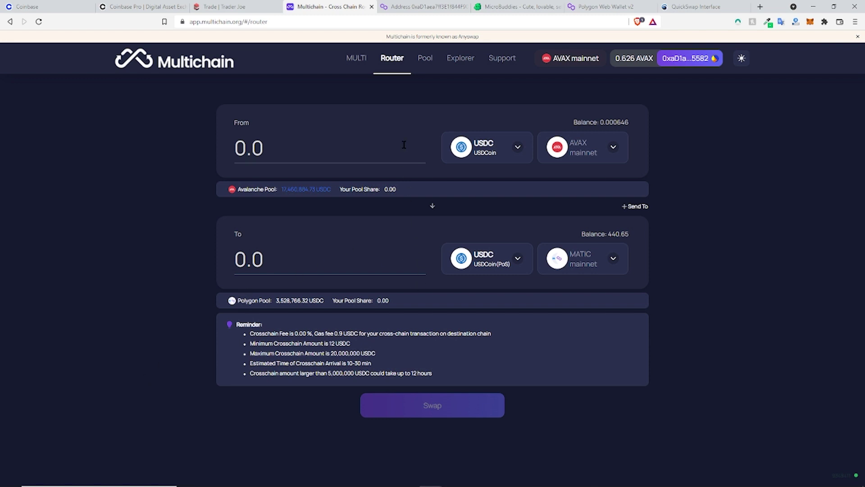
# Step: Look up the wallet address on Polygonscan and check its token holdings
pyautogui.click(408, 8)
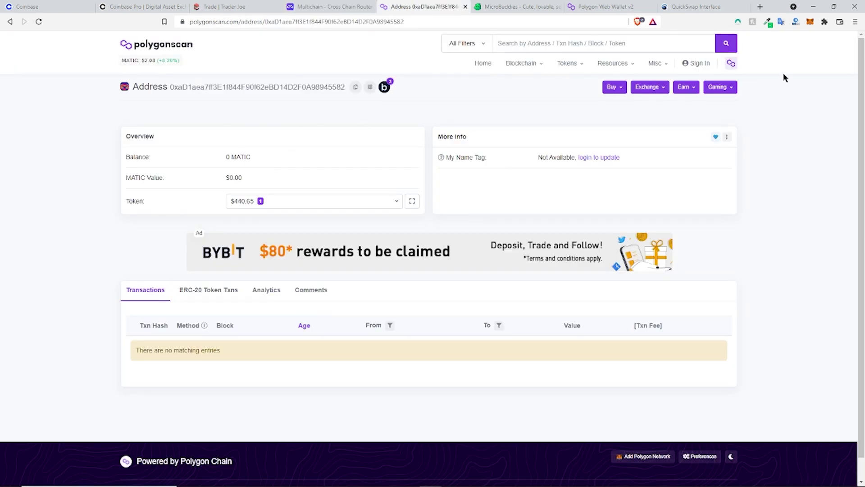
pyautogui.click(810, 23)
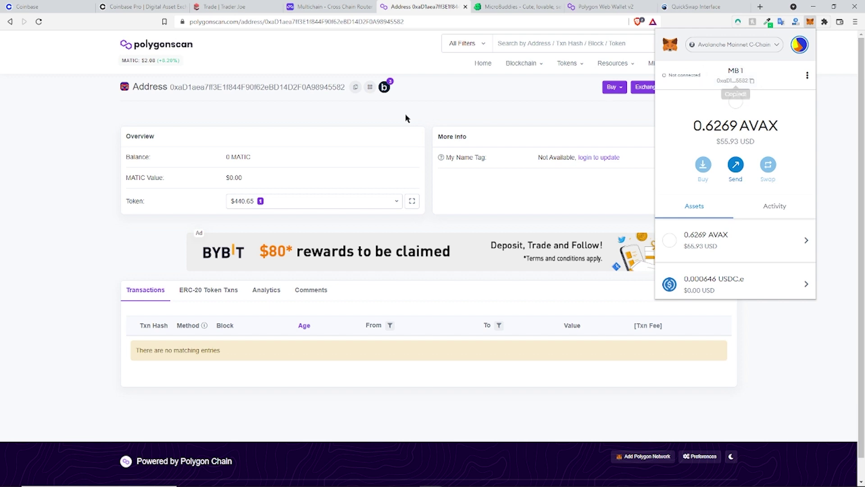
pyautogui.click(189, 48)
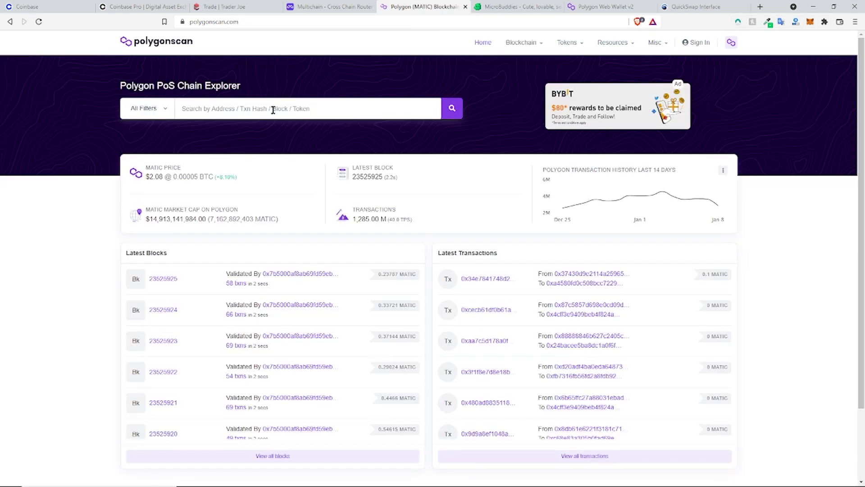
pyautogui.click(273, 109)
pyautogui.write('0xaD1aea7ff3E1f844F90f62eBD14D2F0A98945582')
pyautogui.press('Return')
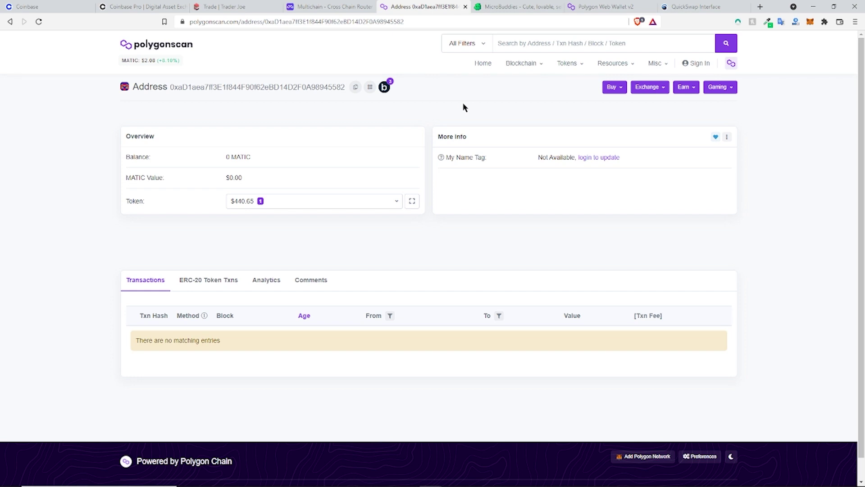
pyautogui.click(261, 205)
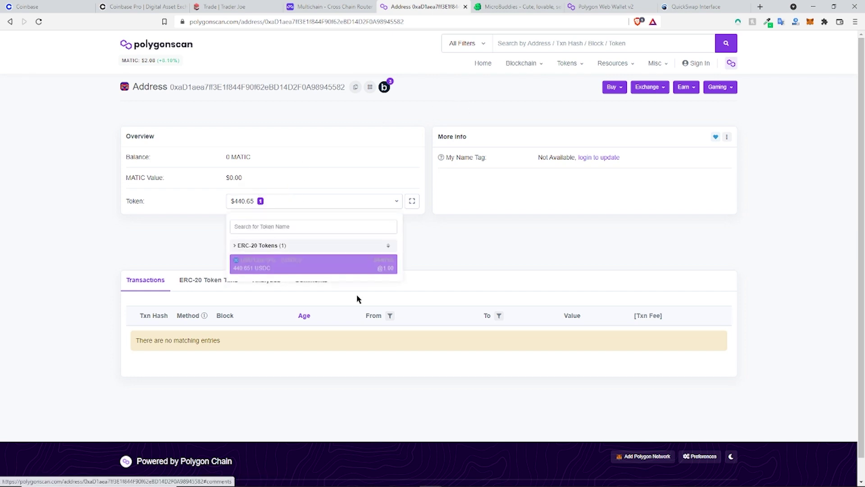
pyautogui.click(355, 174)
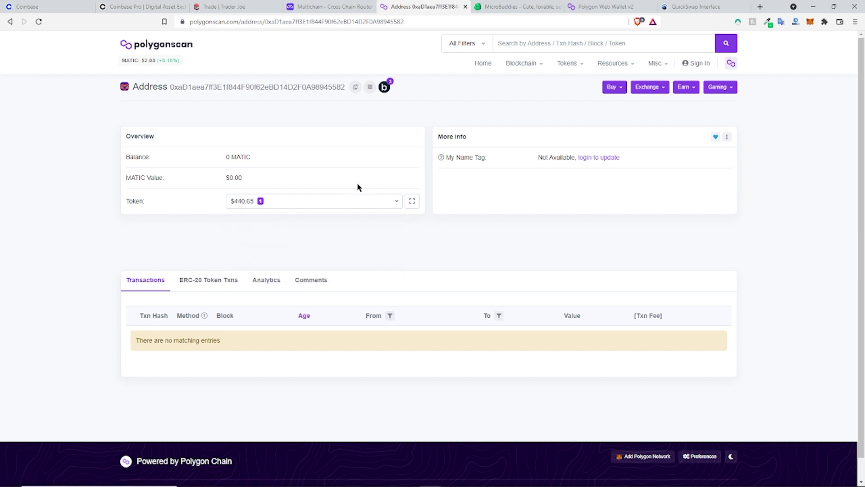
# Step: Browse MetaMask's list of networks, then go to the MicroBuddies site
pyautogui.click(810, 23)
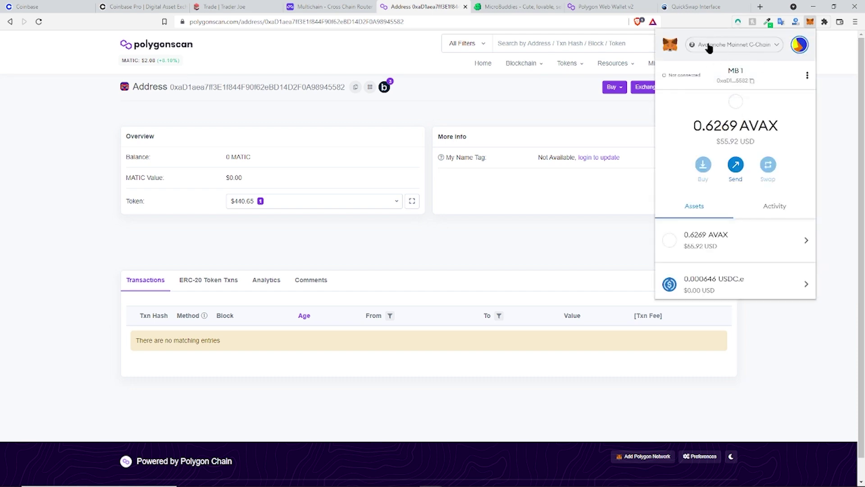
pyautogui.click(735, 45)
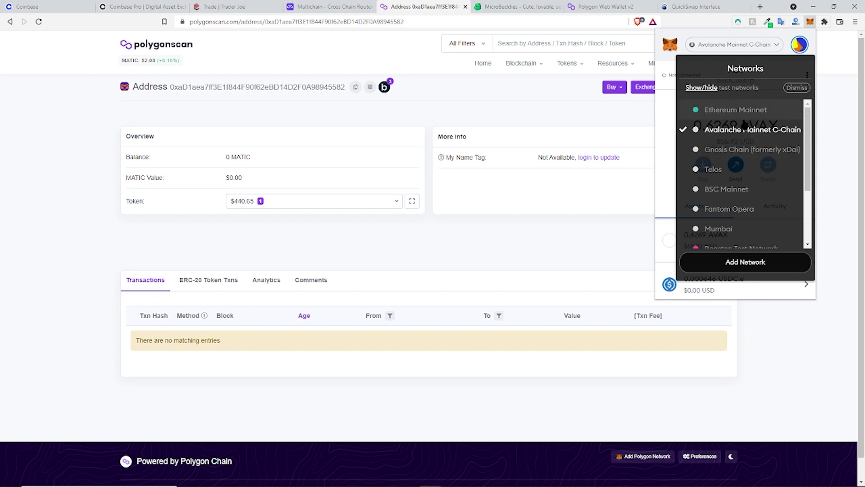
pyautogui.scroll(-2, 720, 227)
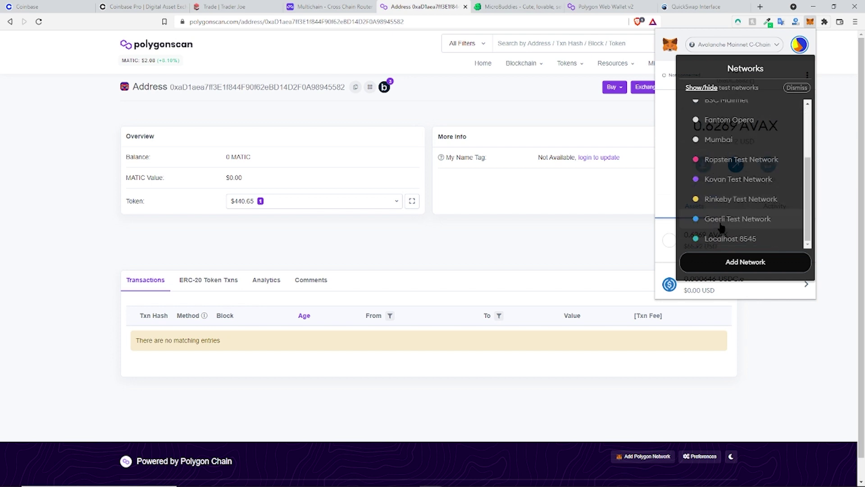
pyautogui.scroll(3, 721, 227)
pyautogui.click(514, 116)
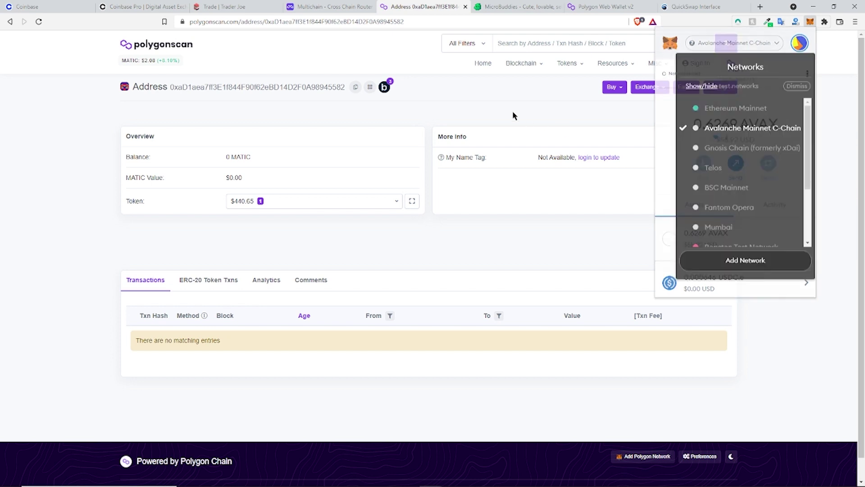
pyautogui.click(503, 8)
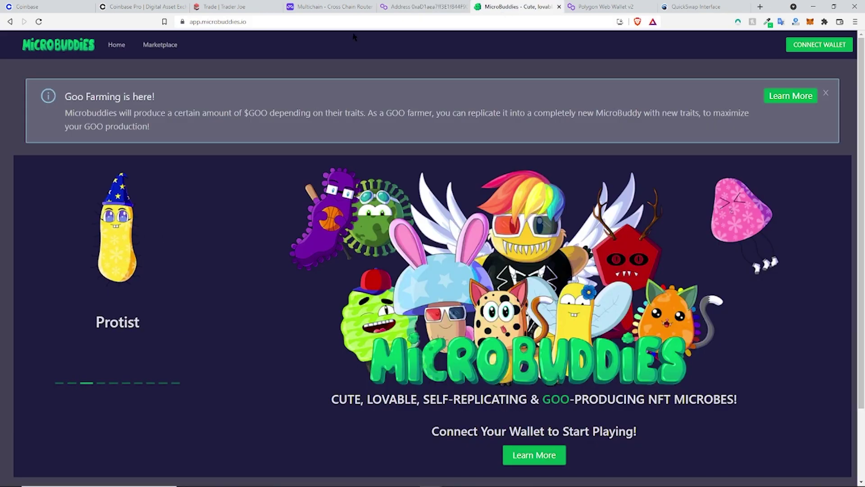
# Step: Reload MicroBuddies, then add Polygon Mainnet to MetaMask and switch to it
pyautogui.click(38, 21)
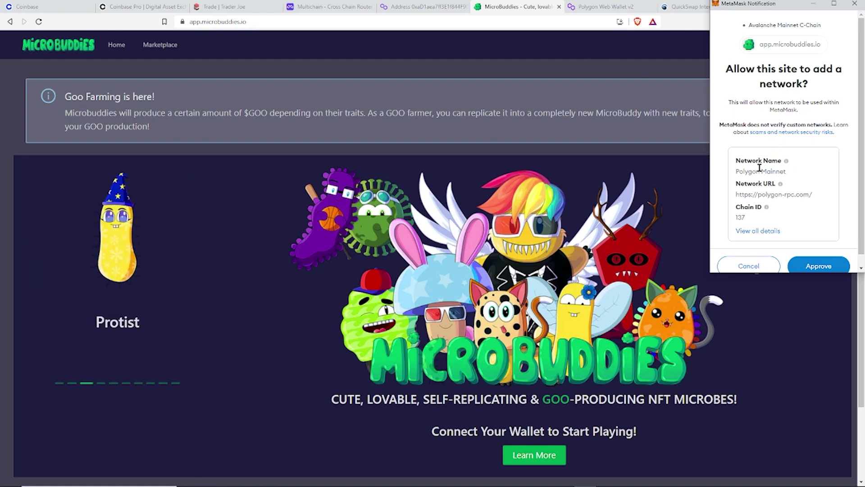
pyautogui.moveTo(760, 167); pyautogui.dragTo(798, 173)
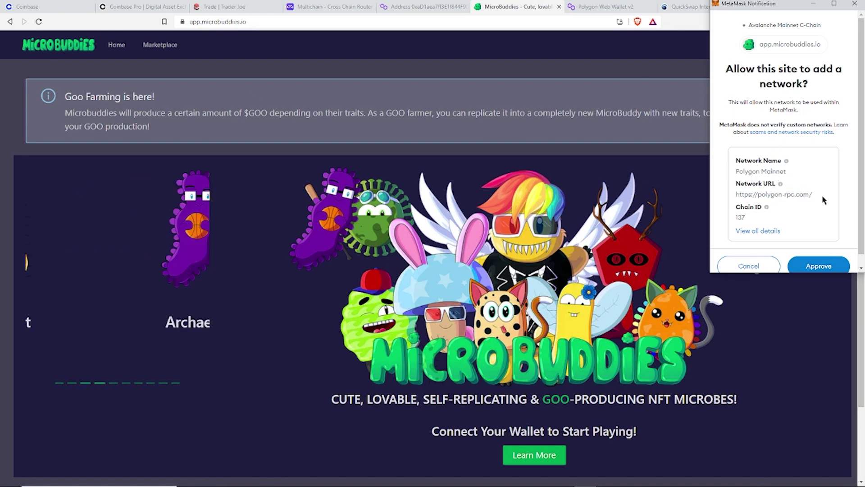
pyautogui.scroll(-1, 798, 214)
pyautogui.click(833, 253)
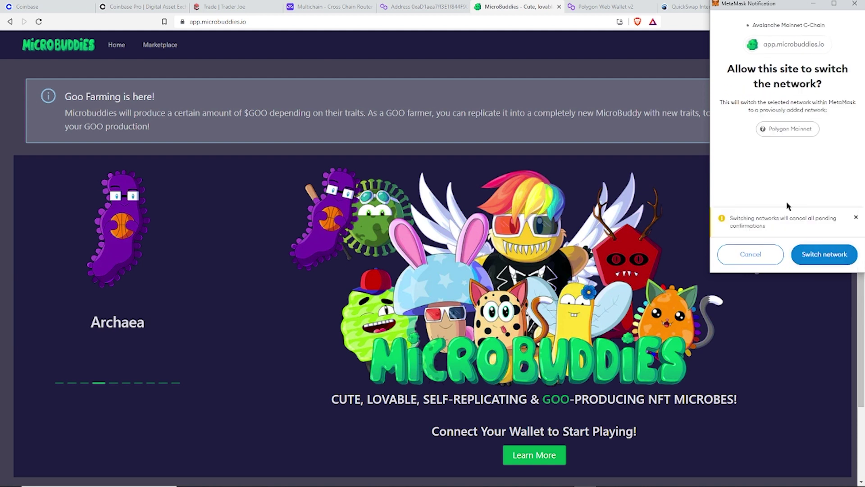
pyautogui.click(824, 254)
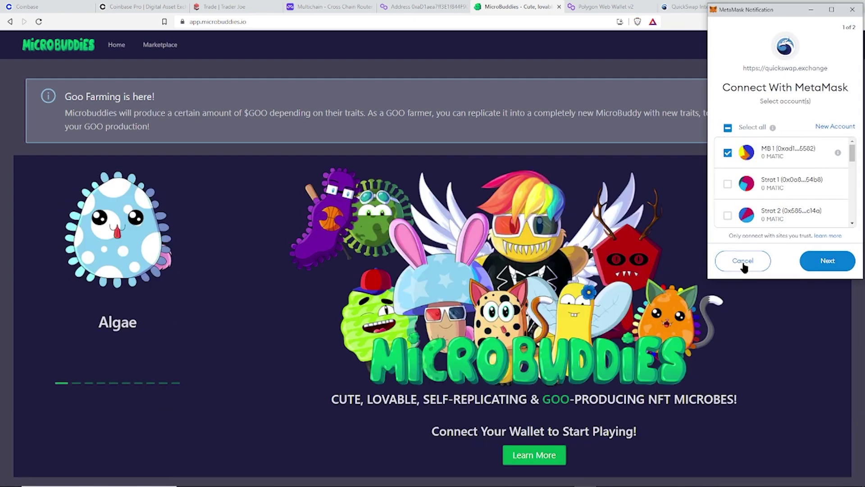
# Step: Connect the MetaMask account to MicroBuddies, check its 0 MATIC balance, and return to Polygonscan
pyautogui.click(737, 260)
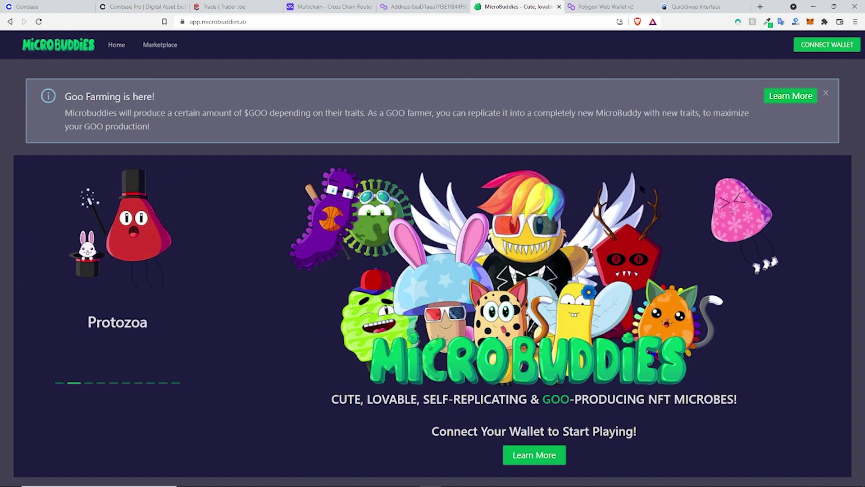
pyautogui.click(817, 47)
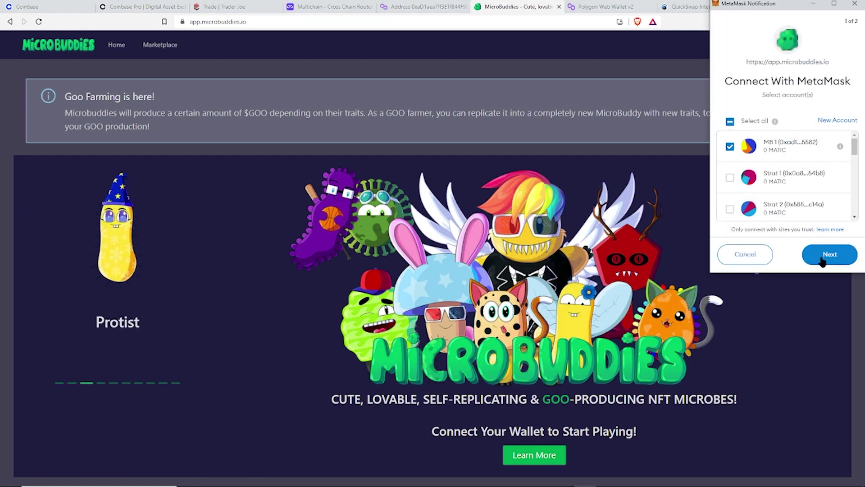
pyautogui.click(821, 258)
pyautogui.click(821, 260)
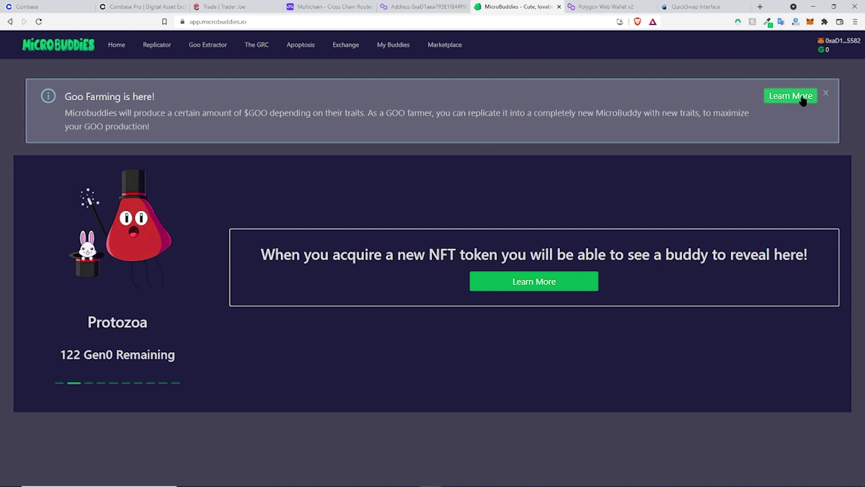
pyautogui.click(810, 23)
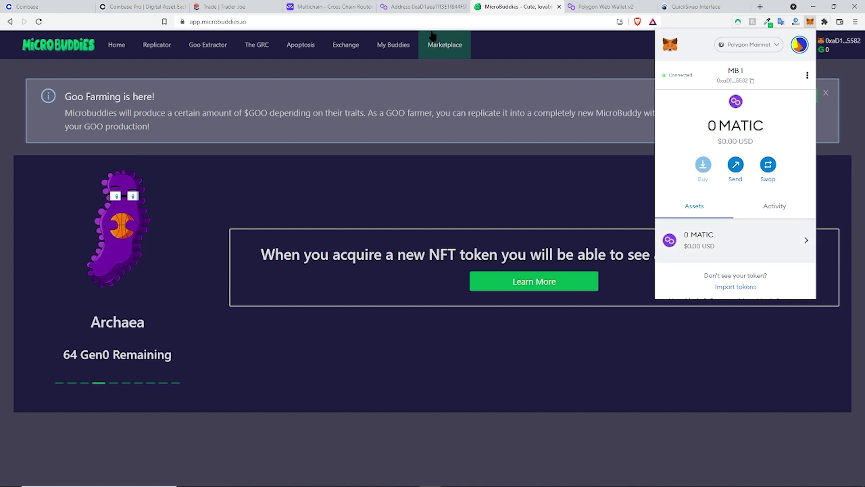
pyautogui.click(428, 6)
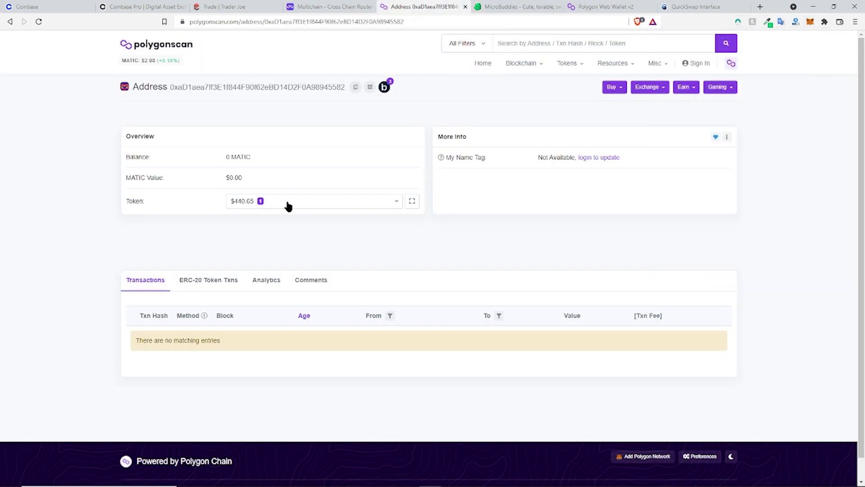
# Step: Open the USD Coin (PoS) token page on Polygonscan and copy its contract address
pyautogui.click(263, 204)
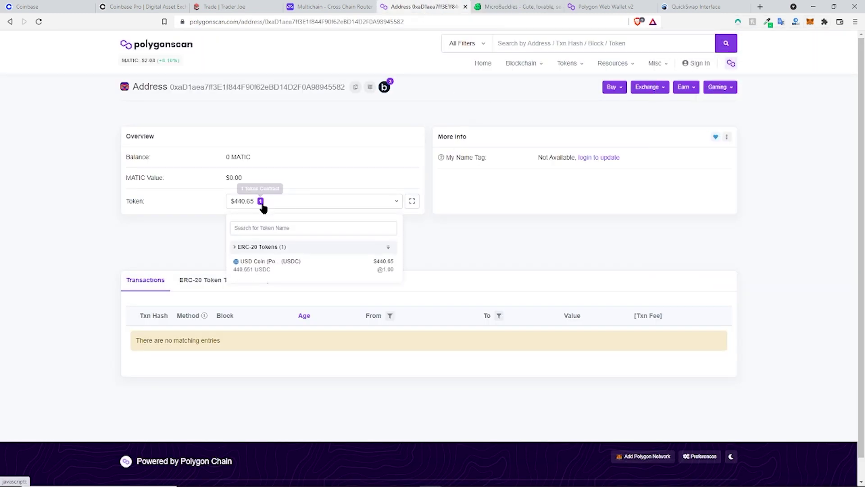
pyautogui.click(259, 270)
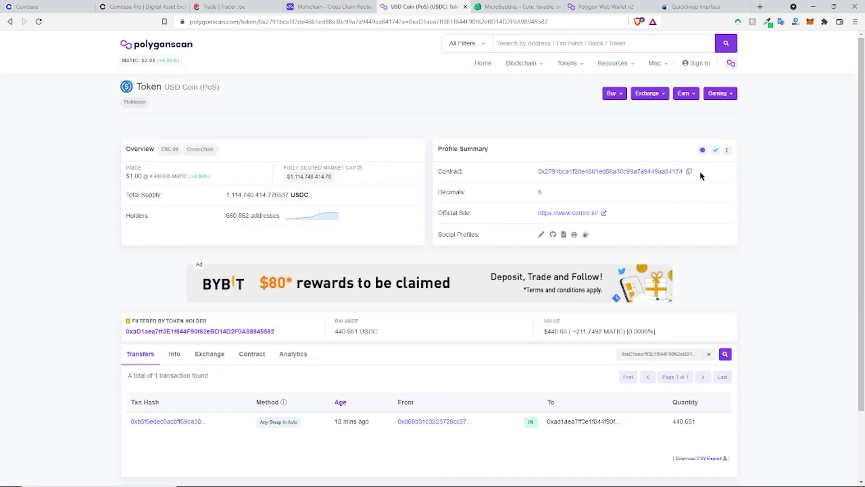
pyautogui.click(689, 171)
# Step: Import the USDC contract into MetaMask as a custom token, showing 440.651 USDC
pyautogui.click(810, 23)
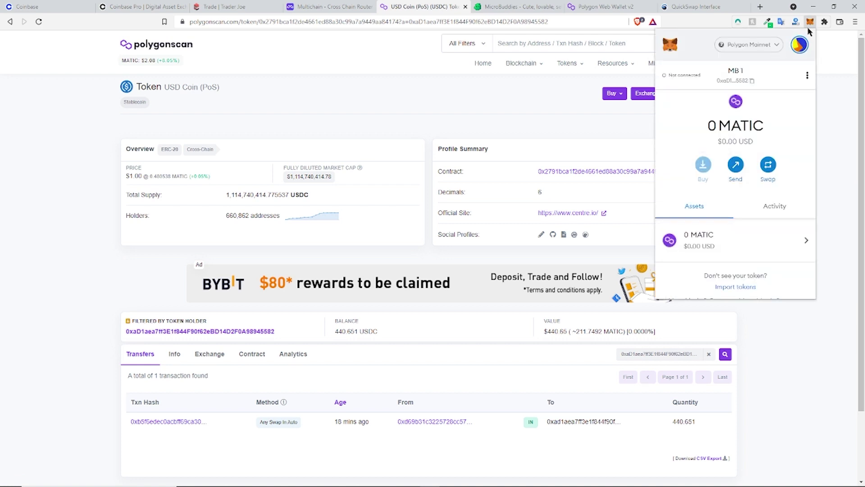
pyautogui.scroll(-1, 739, 231)
pyautogui.click(743, 272)
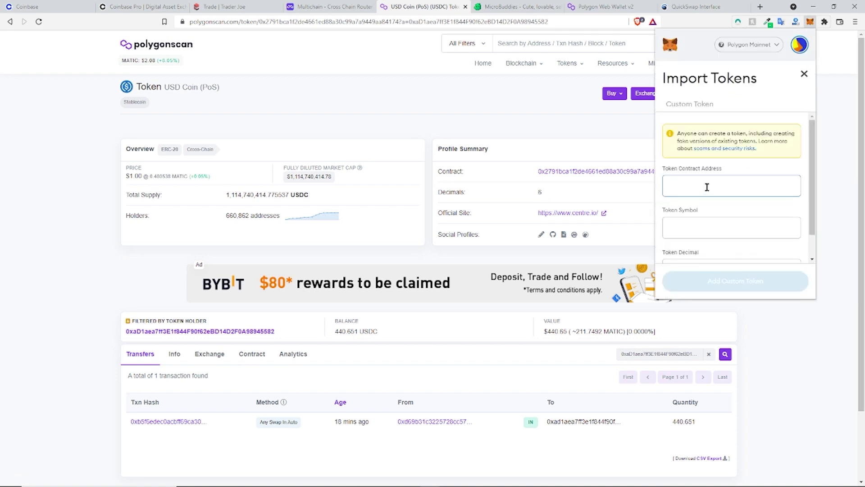
pyautogui.hotkey('ctrl', 'v')
pyautogui.scroll(-1, 723, 219)
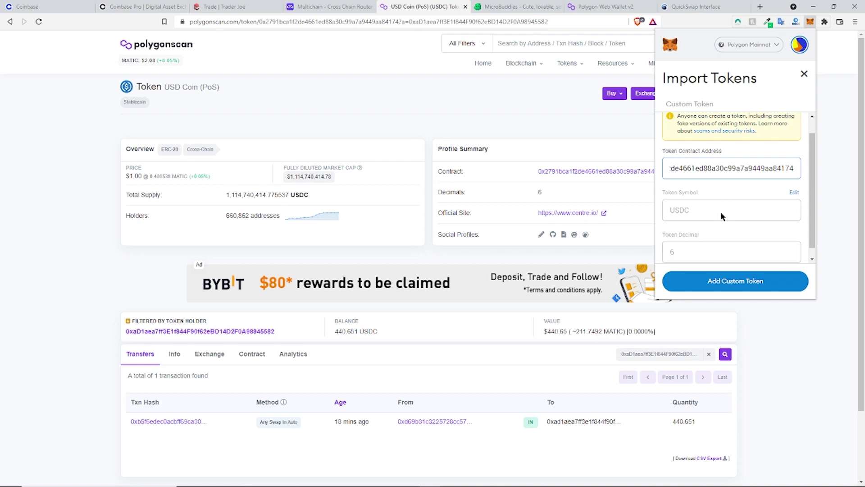
pyautogui.click(727, 283)
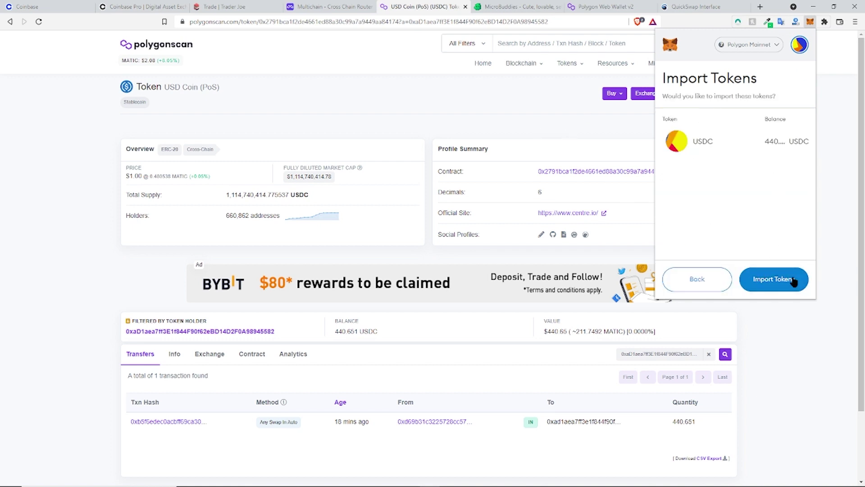
pyautogui.click(778, 277)
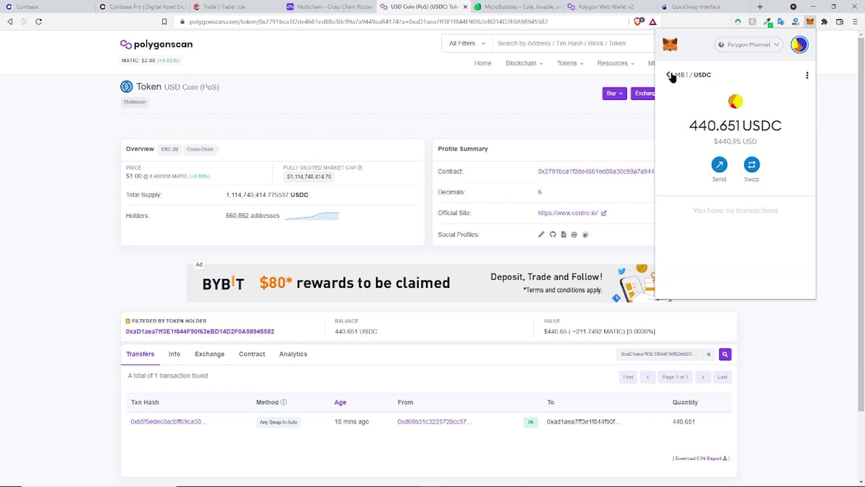
pyautogui.click(668, 75)
pyautogui.scroll(-2, 725, 270)
pyautogui.scroll(2, 730, 271)
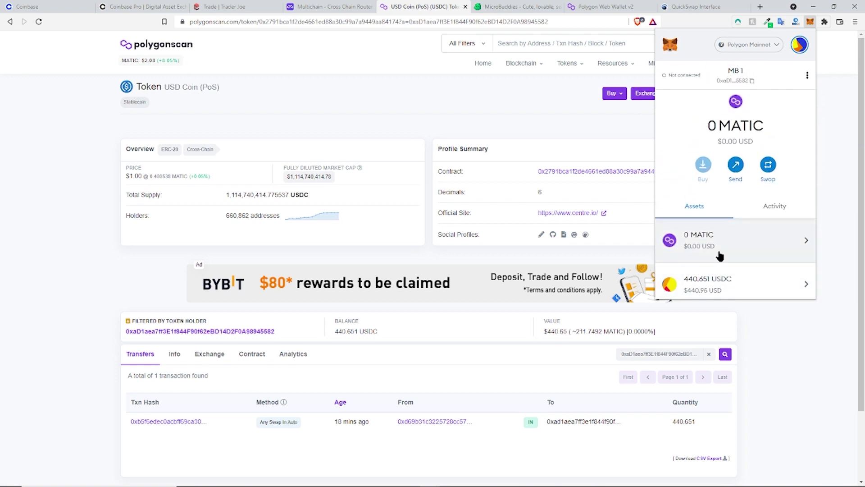
pyautogui.scroll(-2, 729, 247)
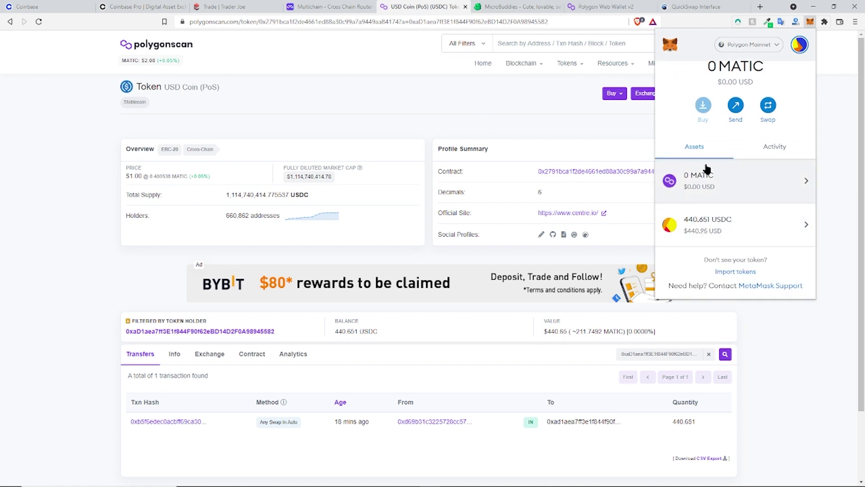
pyautogui.scroll(2, 707, 170)
pyautogui.scroll(-2, 723, 267)
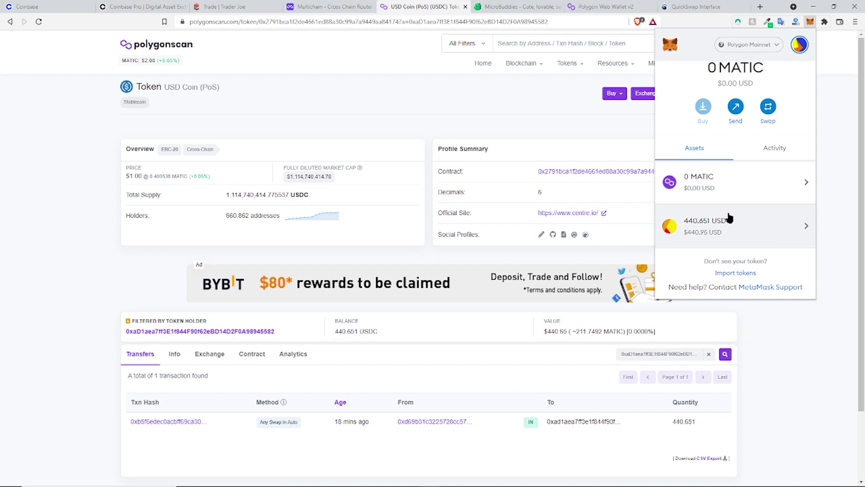
pyautogui.scroll(2, 731, 216)
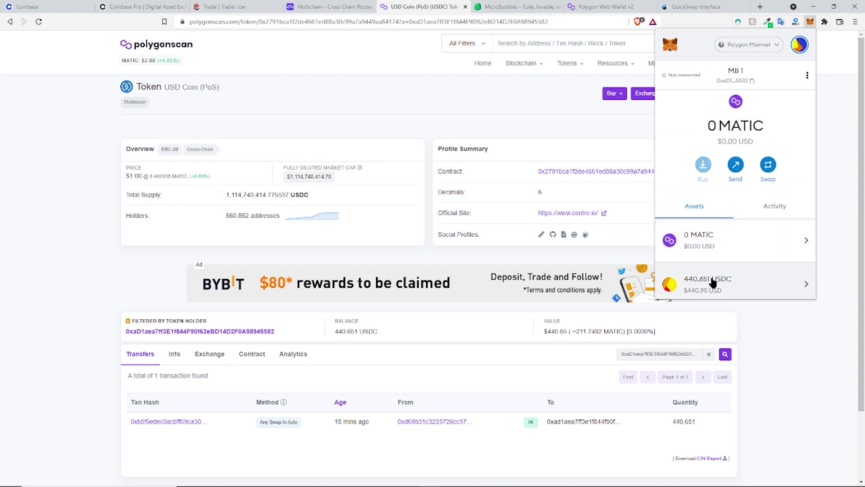
pyautogui.scroll(-1, 748, 270)
pyautogui.scroll(1, 709, 245)
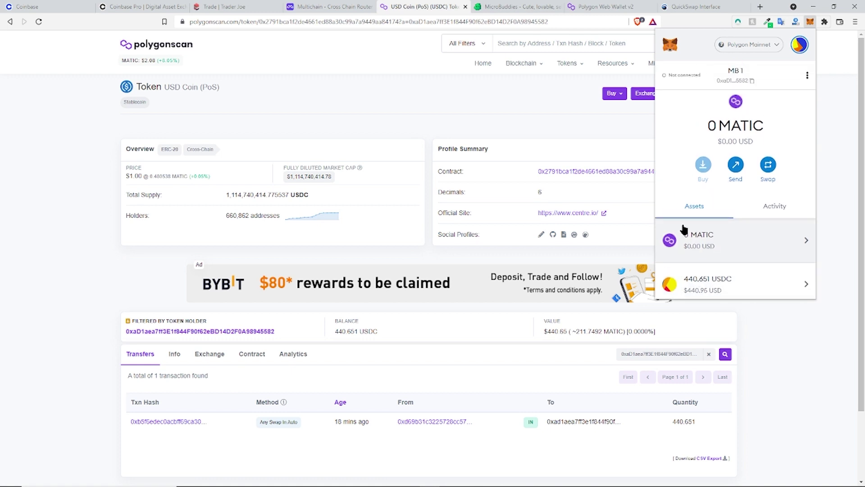
pyautogui.click(526, 126)
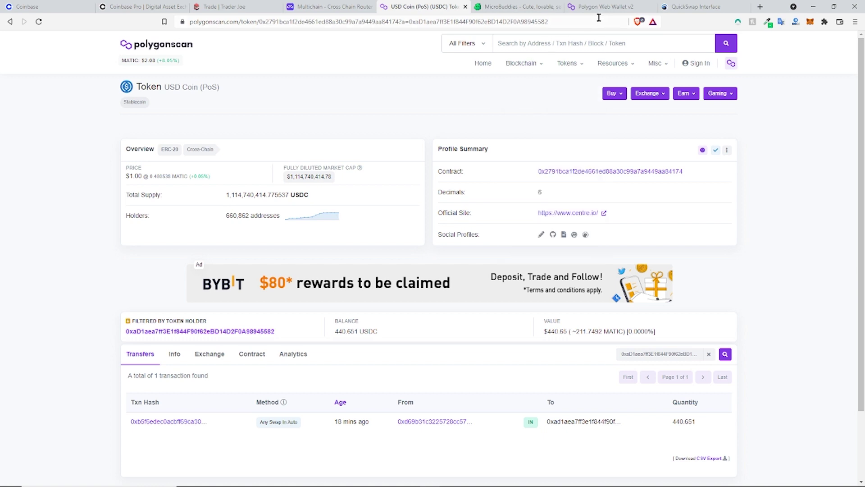
# Step: Log into Polygon Web Wallet through MetaMask, connecting the account and signing the login message
pyautogui.click(469, 7)
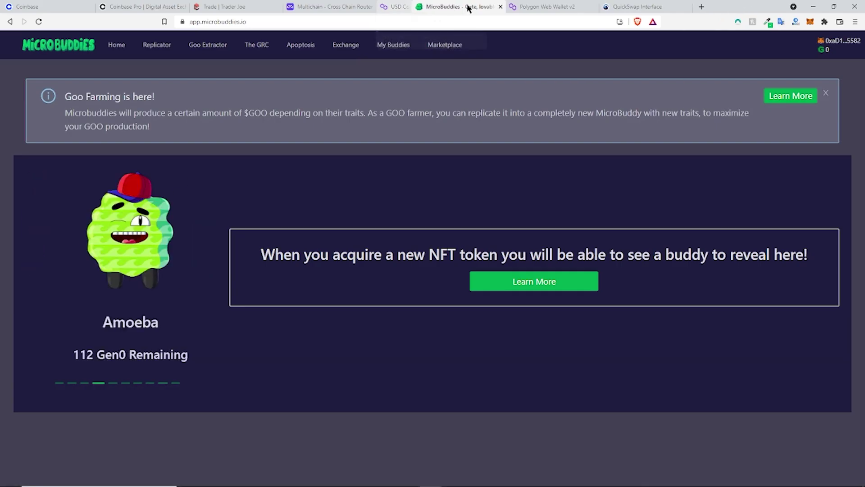
pyautogui.click(522, 6)
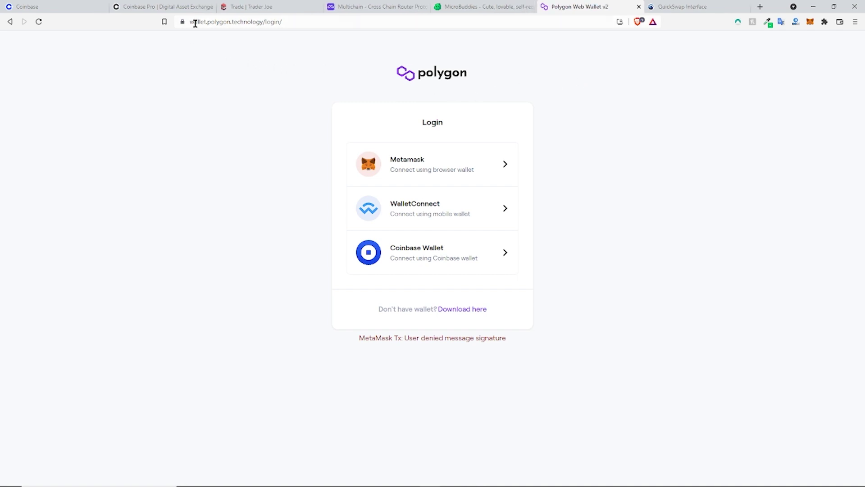
pyautogui.click(417, 157)
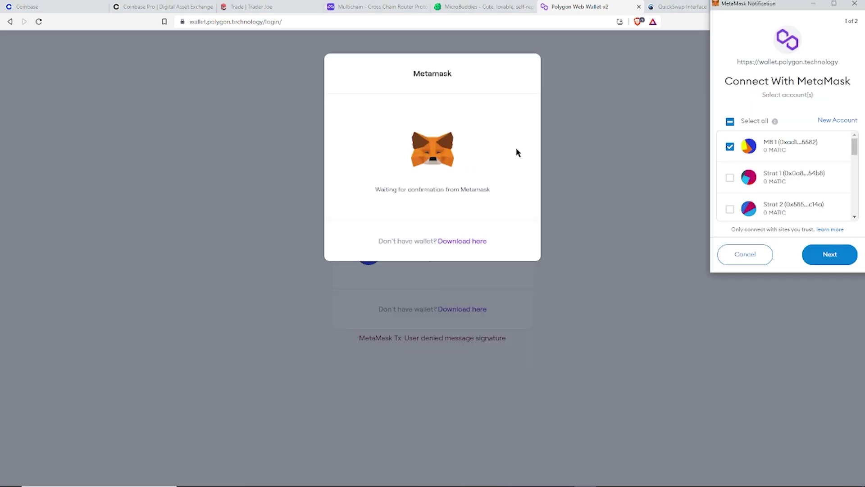
pyautogui.click(836, 260)
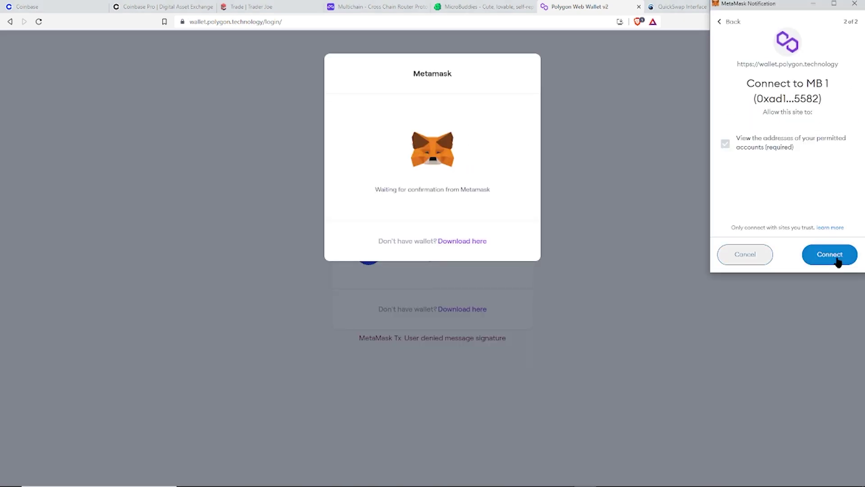
pyautogui.click(837, 260)
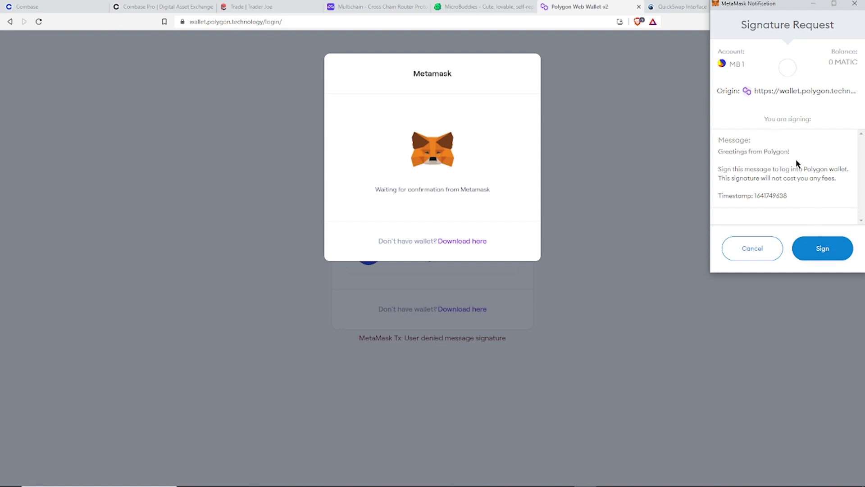
pyautogui.click(832, 249)
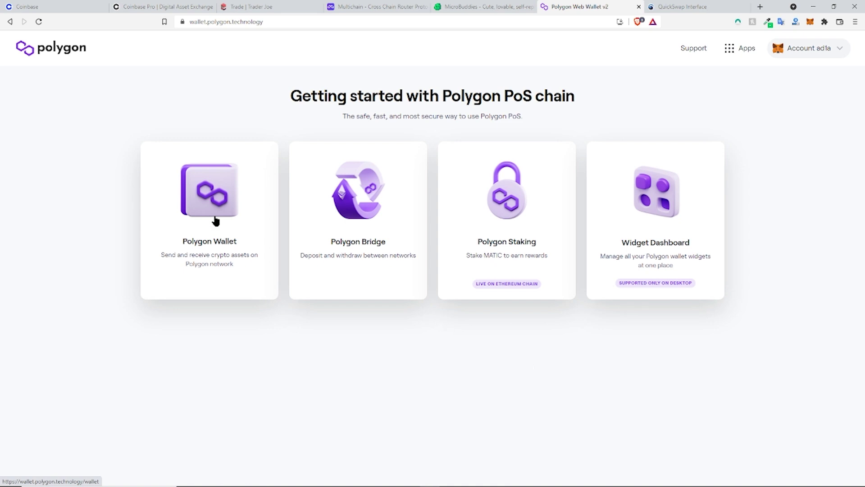
# Step: Set up a 5 MATIC gas swap paid with USDC and sign the USDC spending approval
pyautogui.click(244, 238)
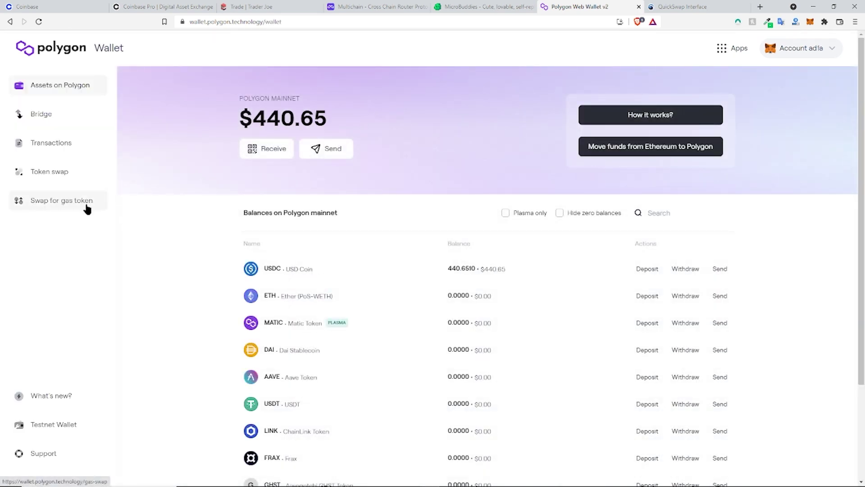
pyautogui.click(53, 203)
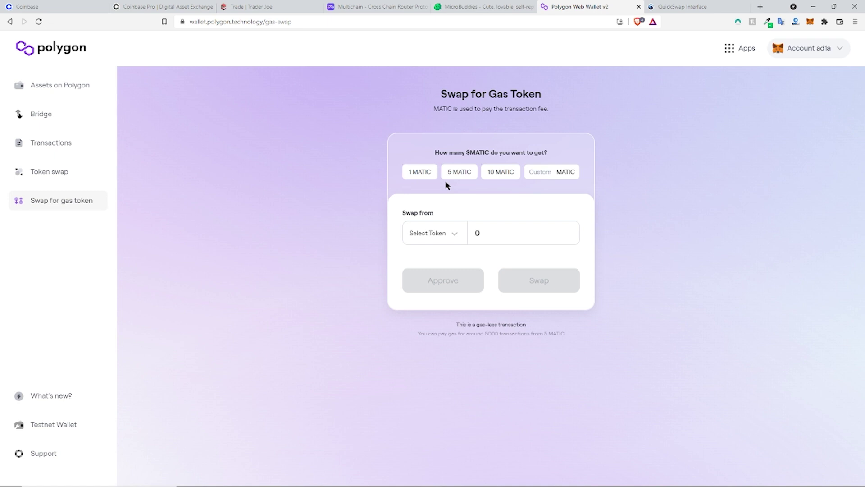
pyautogui.click(459, 175)
pyautogui.click(458, 234)
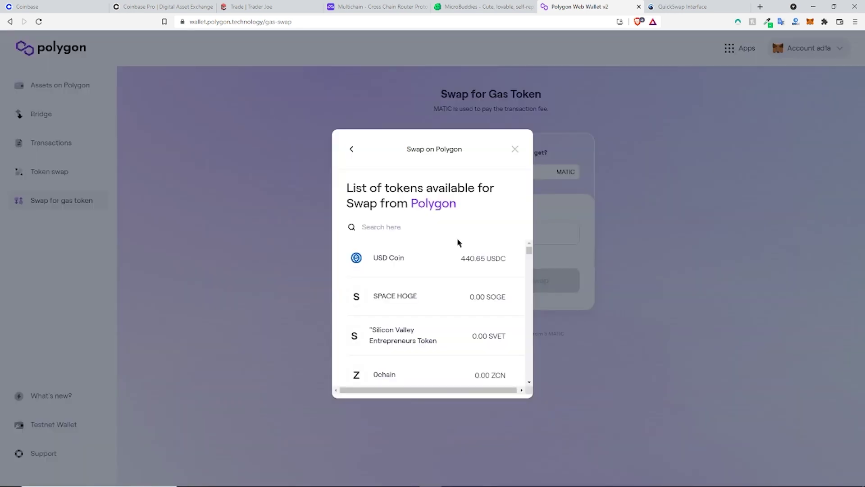
pyautogui.click(413, 264)
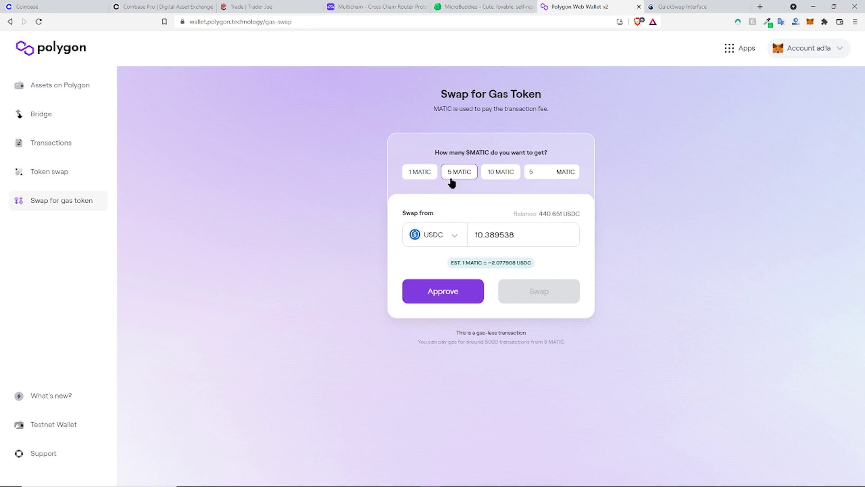
pyautogui.click(460, 292)
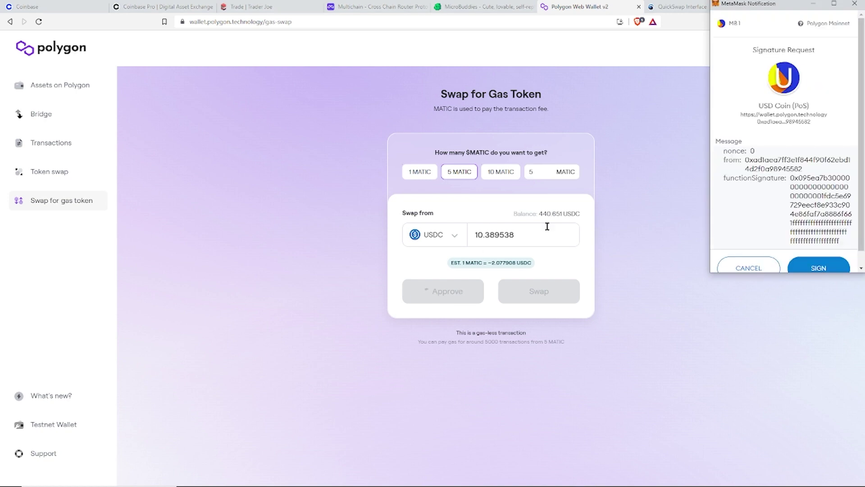
pyautogui.scroll(-2, 791, 195)
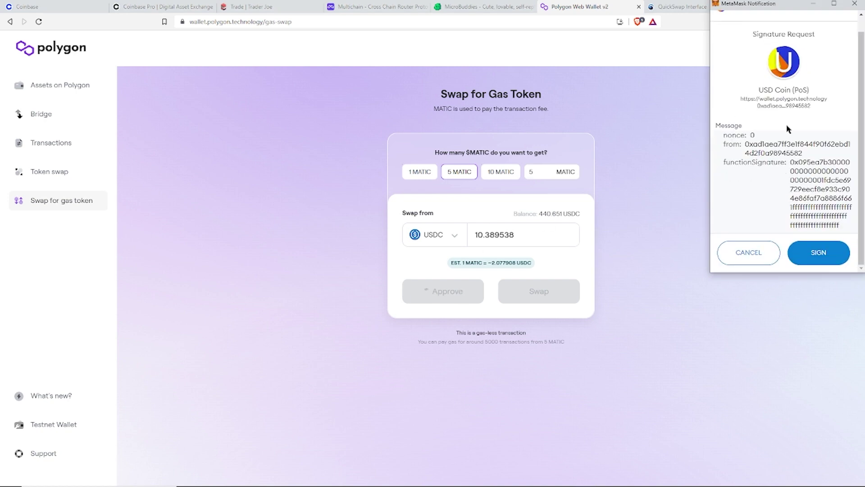
pyautogui.click(818, 250)
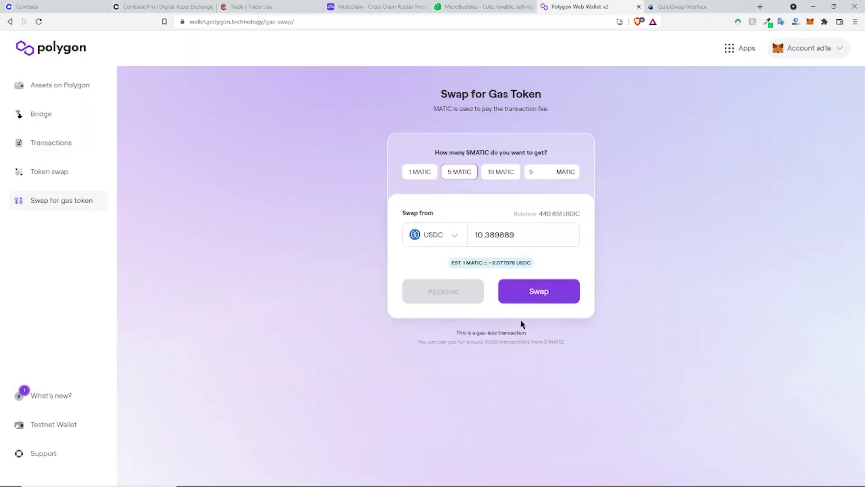
# Step: Sign the swap of about 10.39 USDC for 5 MATIC in MetaMask
pyautogui.click(540, 295)
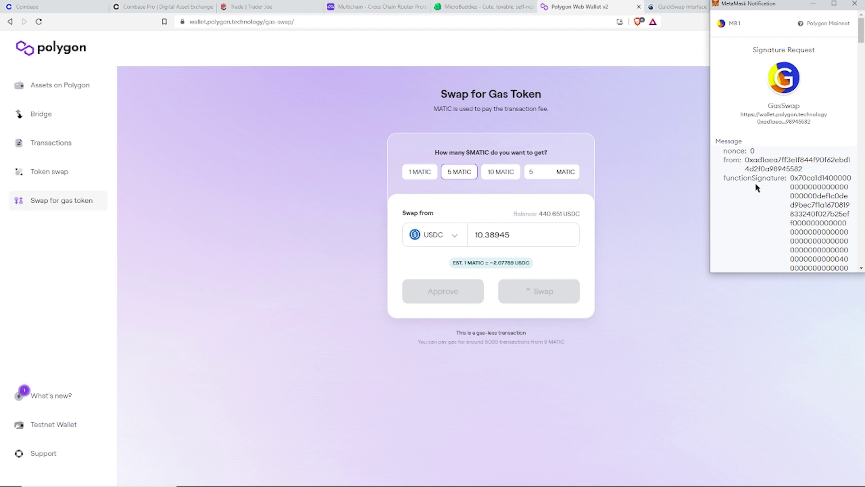
pyautogui.scroll(-4, 755, 182)
pyautogui.scroll(-5, 753, 183)
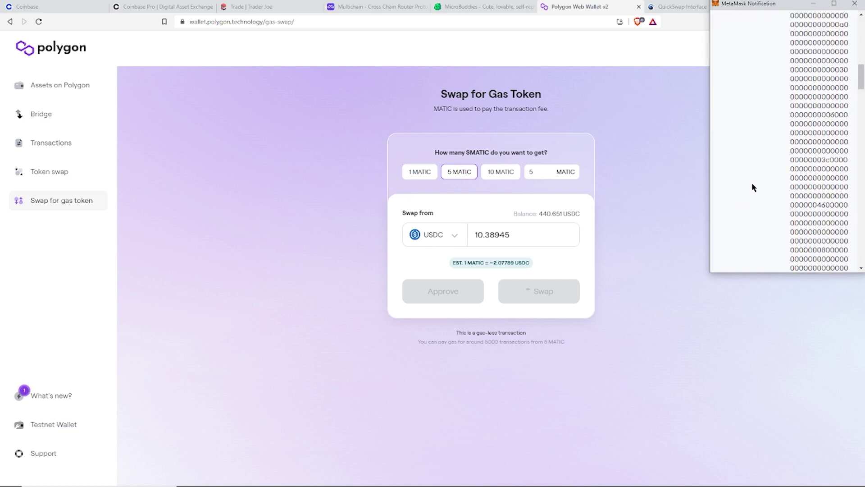
pyautogui.moveTo(855, 87); pyautogui.dragTo(858, 252)
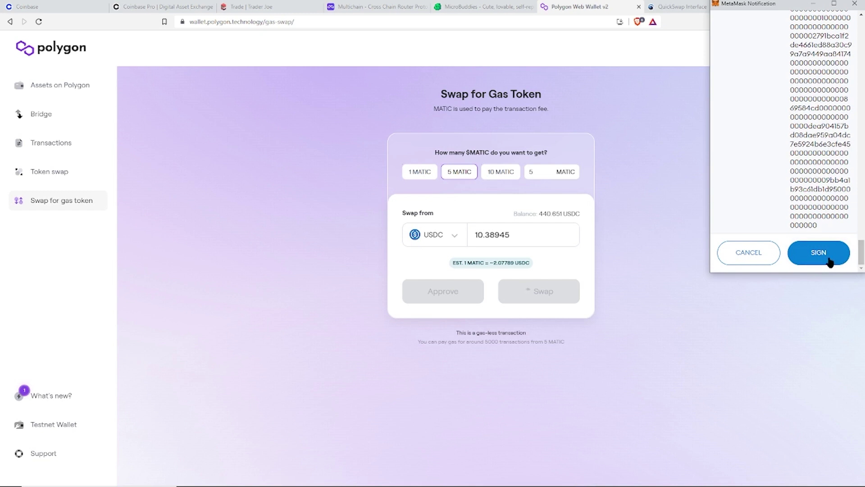
pyautogui.click(828, 258)
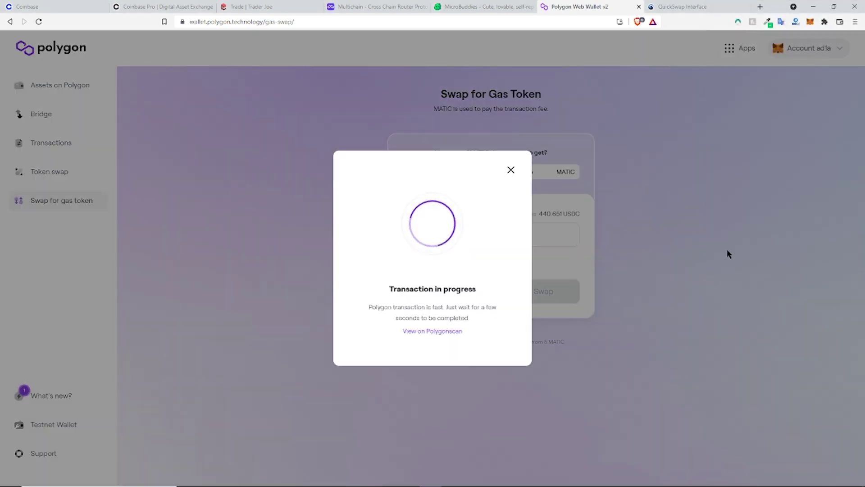
# Step: Track the gas swap transaction on Polygonscan until it completes
pyautogui.click(459, 334)
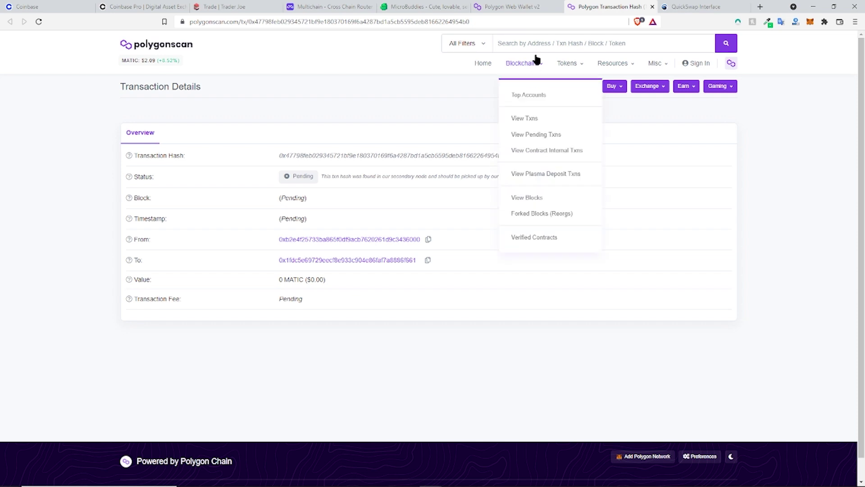
pyautogui.click(522, 7)
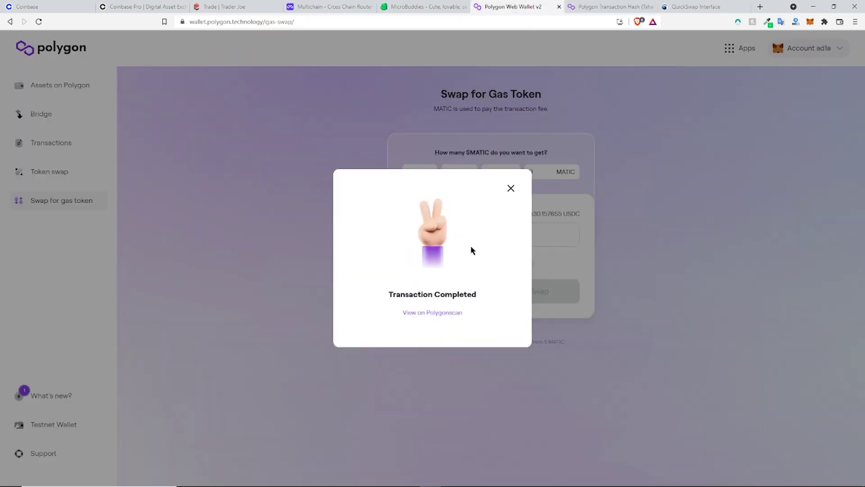
pyautogui.click(601, 7)
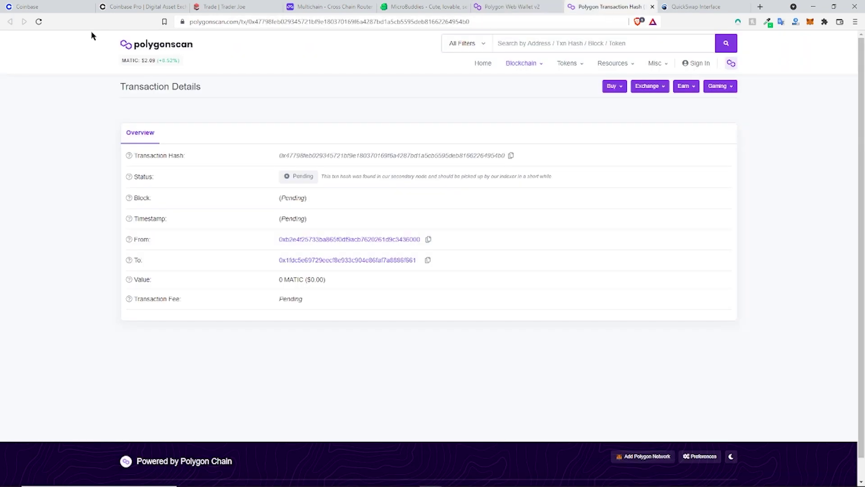
pyautogui.click(36, 21)
pyautogui.click(509, 7)
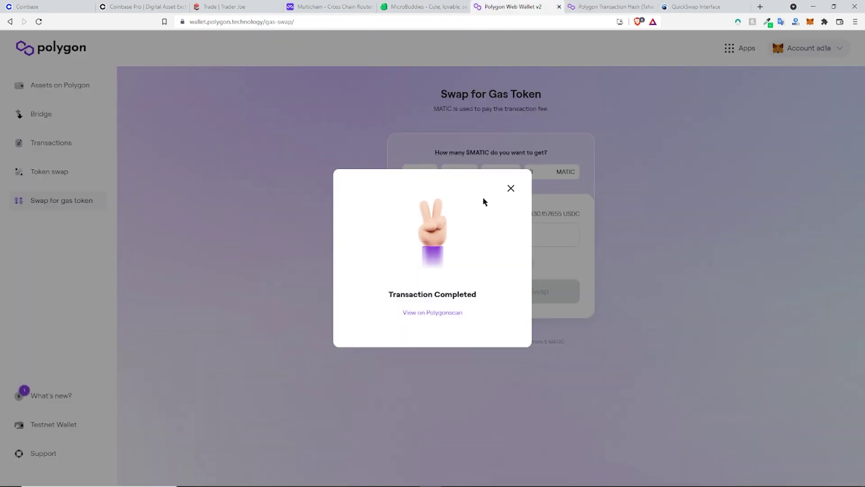
pyautogui.click(637, 7)
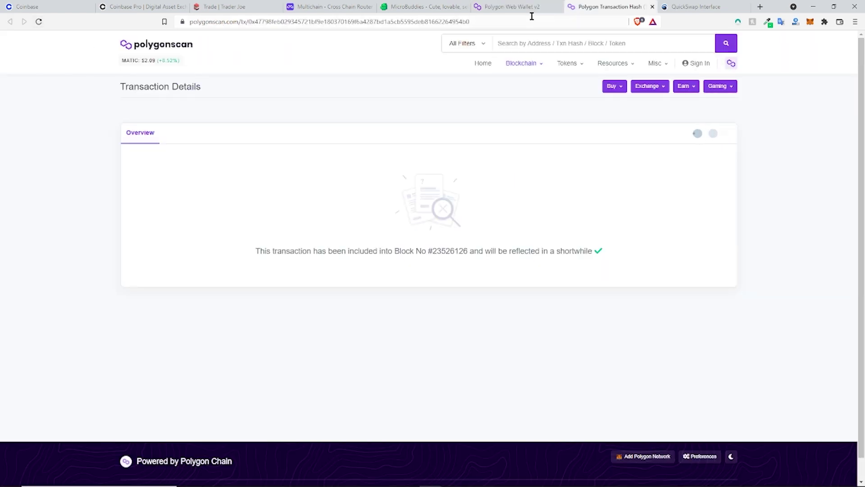
pyautogui.click(522, 8)
# Step: Check MetaMask assets show 5.0498 MATIC and 430.157 USDC, then go to MicroBuddies
pyautogui.click(811, 24)
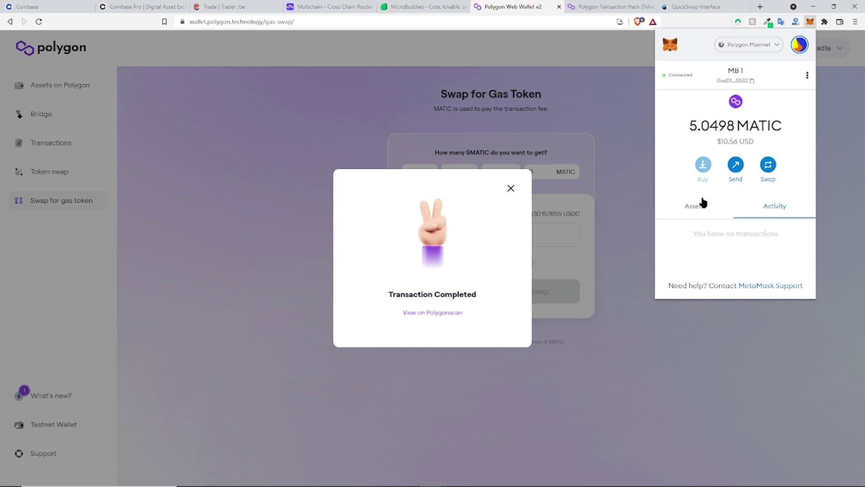
pyautogui.click(696, 210)
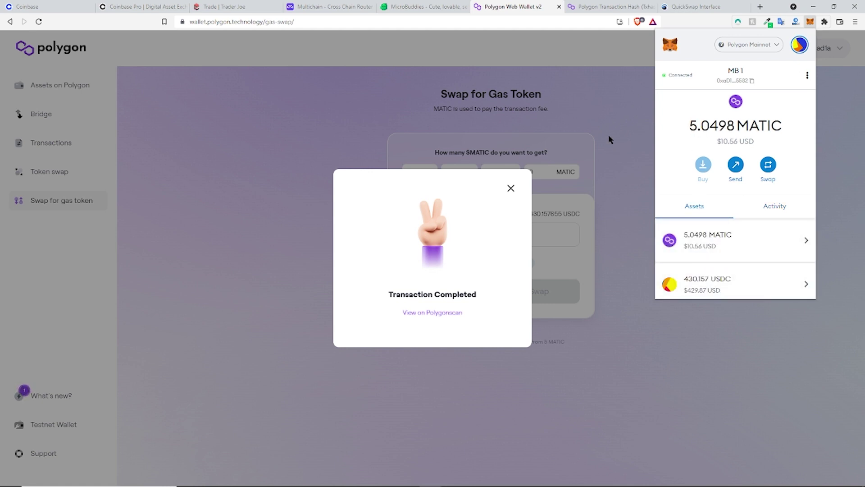
pyautogui.click(413, 11)
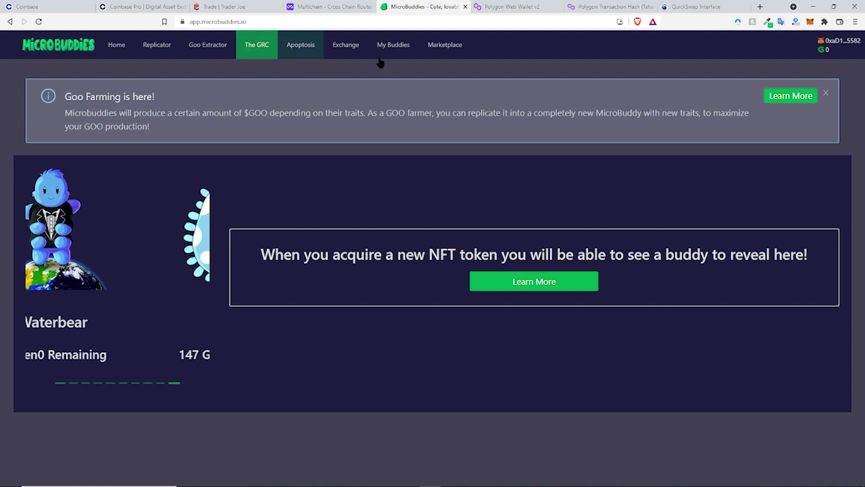
# Step: Close the Polygonscan transaction tab to reach the QuickSwap swap page with MATIC as the from token
pyautogui.click(649, 8)
pyautogui.click(662, 8)
pyautogui.click(559, 7)
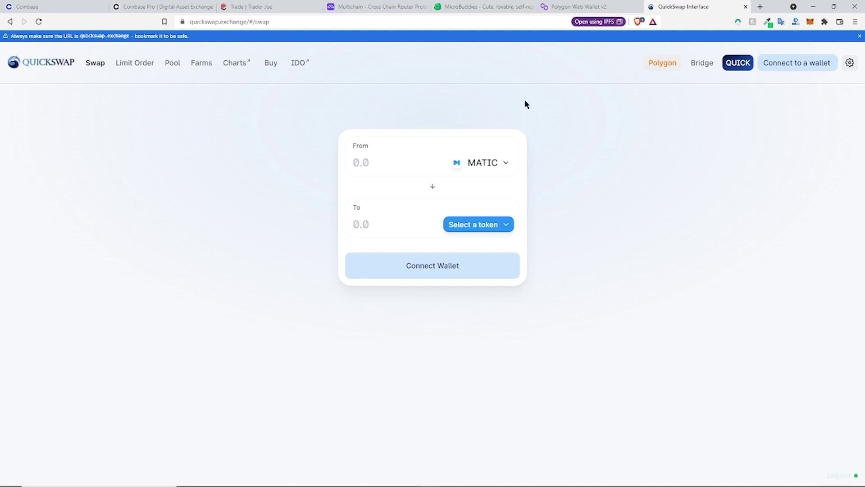
# Step: Connect QuickSwap to the MetaMask wallet and approve the account connection
pyautogui.click(782, 62)
pyautogui.click(447, 194)
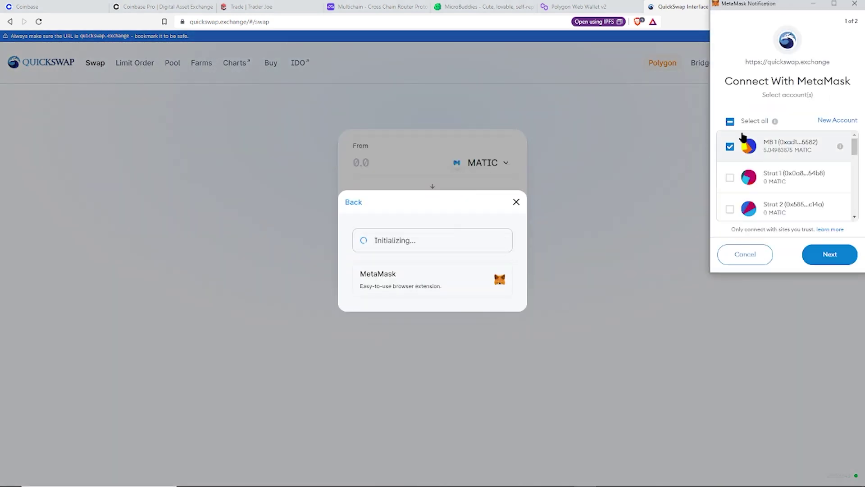
pyautogui.click(832, 260)
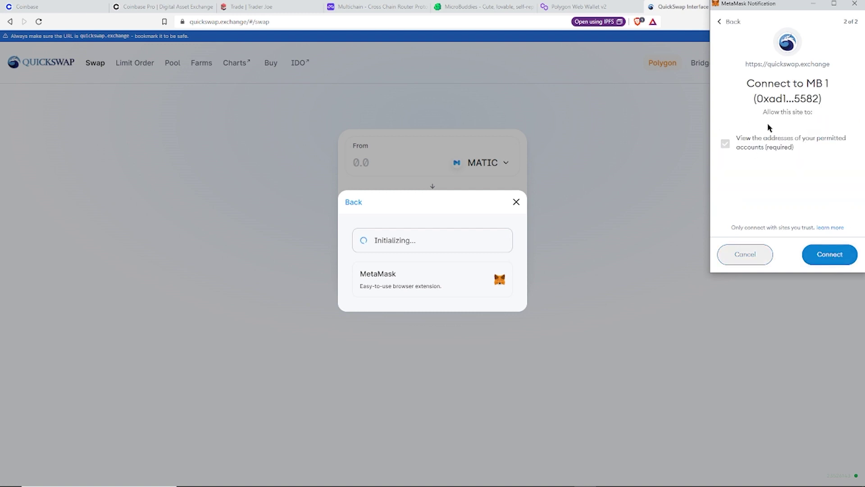
pyautogui.click(831, 255)
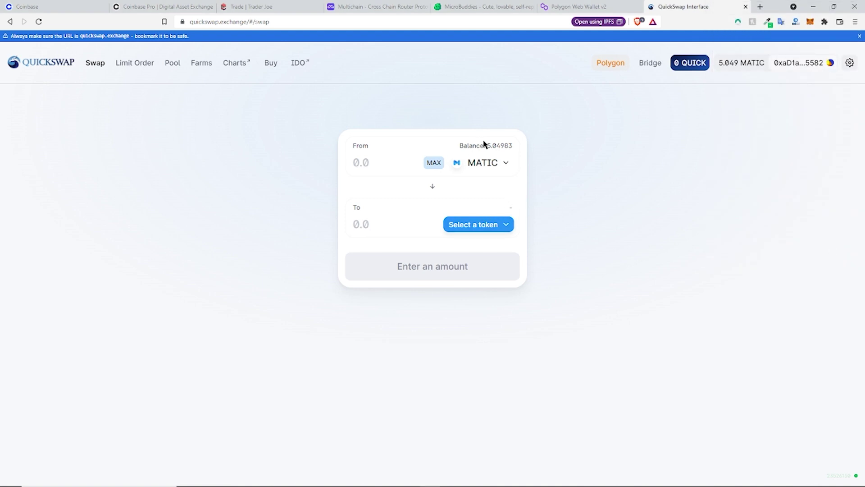
# Step: Reverse the pair to sell USDC for MATIC and set 10 MATIC to receive, about 20.812 USDC
pyautogui.click(481, 221)
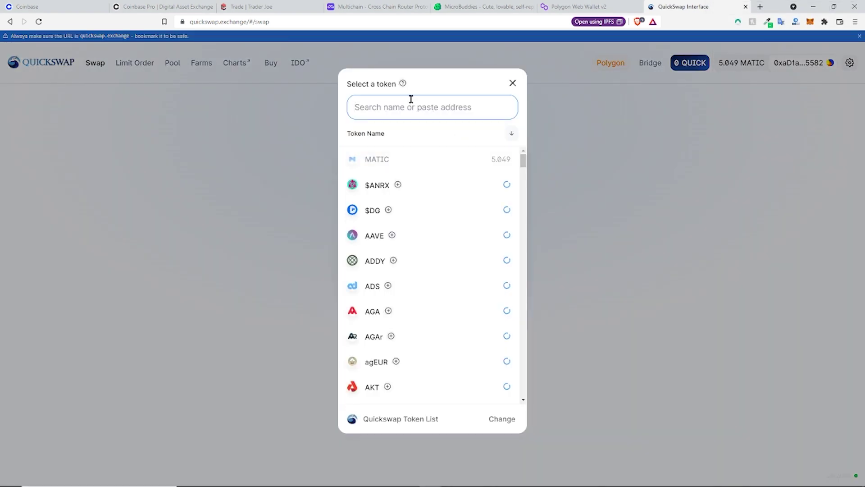
pyautogui.write('usdc')
pyautogui.click(377, 159)
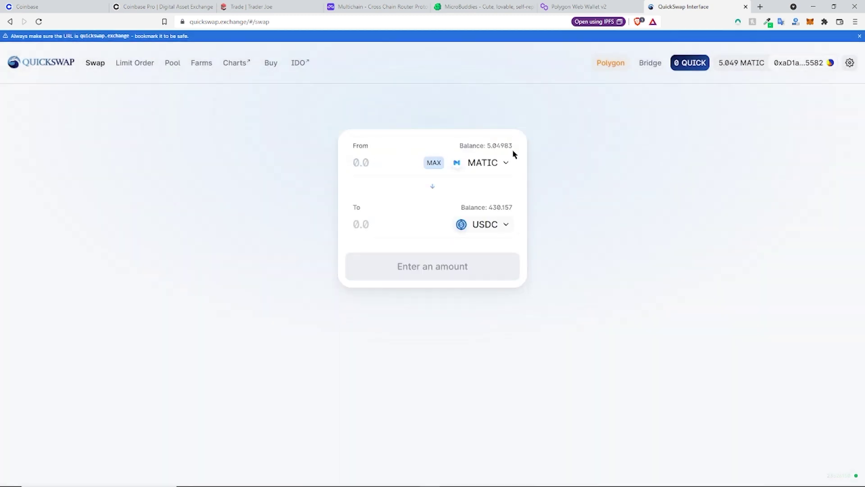
pyautogui.click(434, 189)
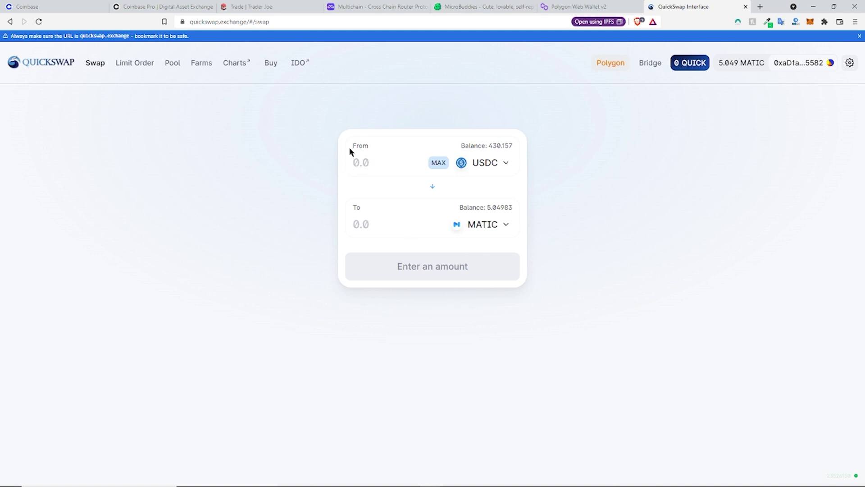
pyautogui.click(375, 220)
pyautogui.write('10')
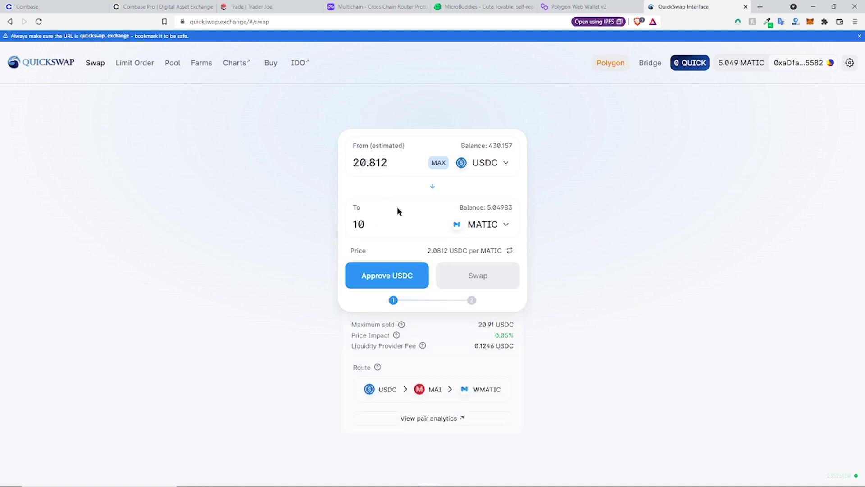
# Step: Approve QuickSwap's USDC spending in MetaMask, leave the tokens unchanged, and go to the Coinbase page
pyautogui.click(373, 279)
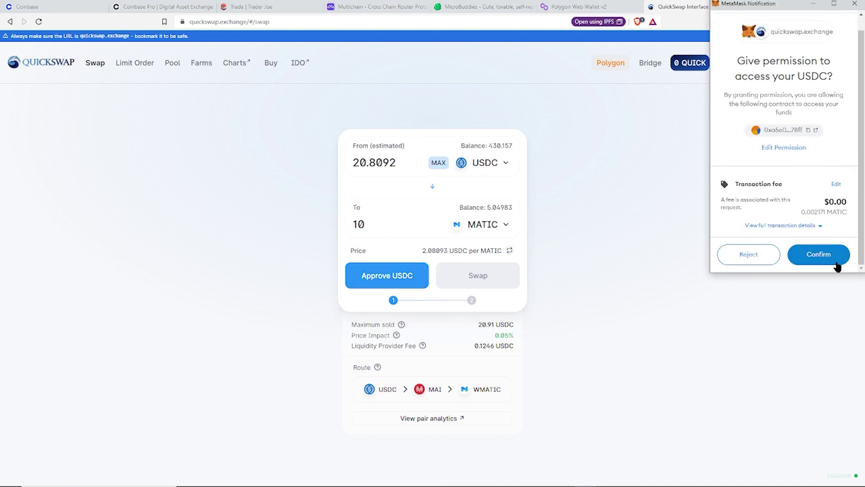
pyautogui.click(829, 258)
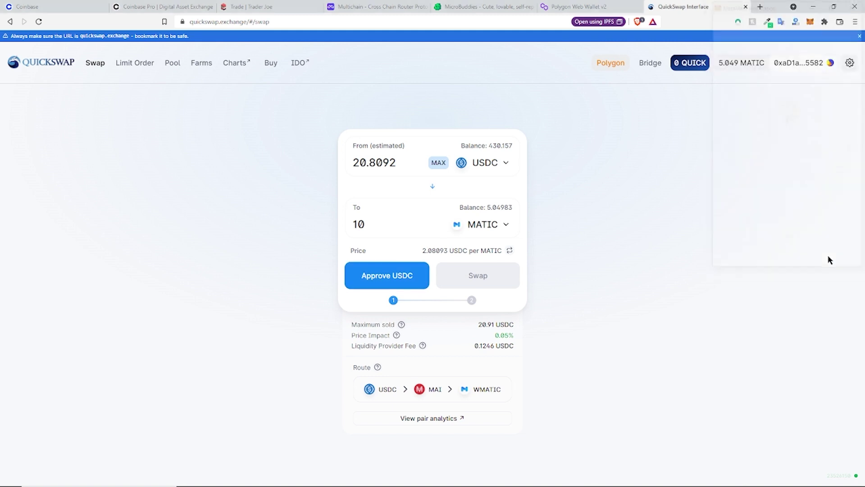
pyautogui.click(486, 224)
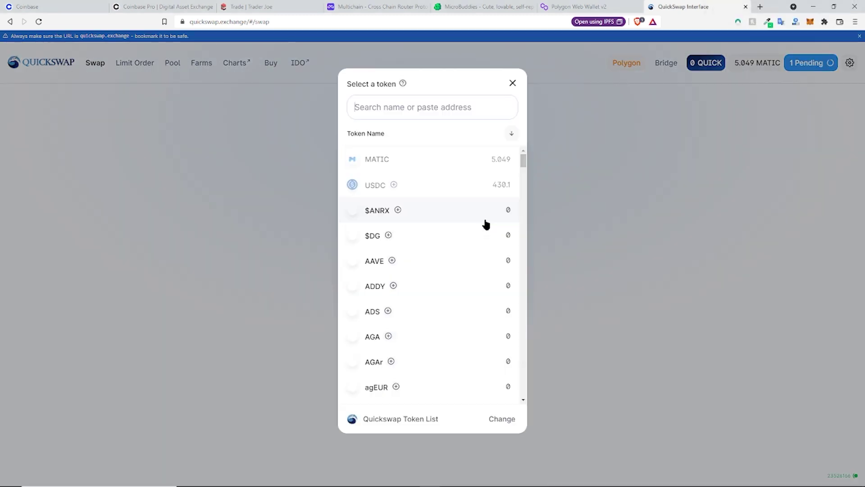
pyautogui.write('eth')
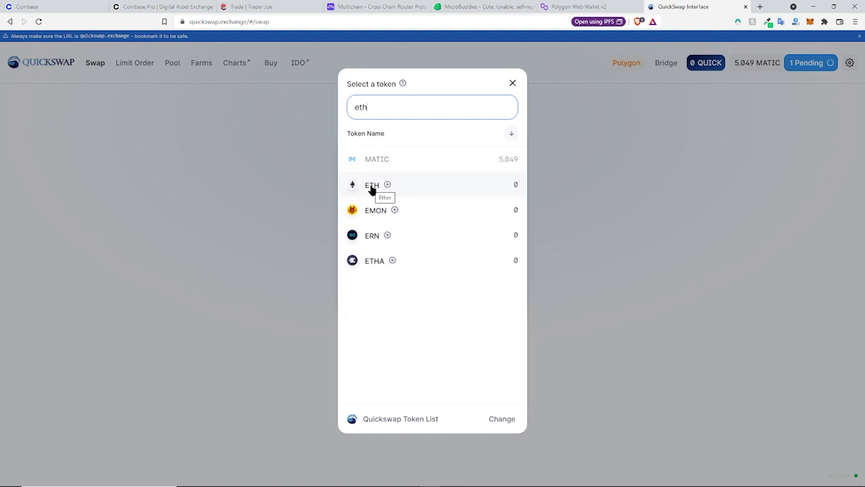
pyautogui.click(512, 83)
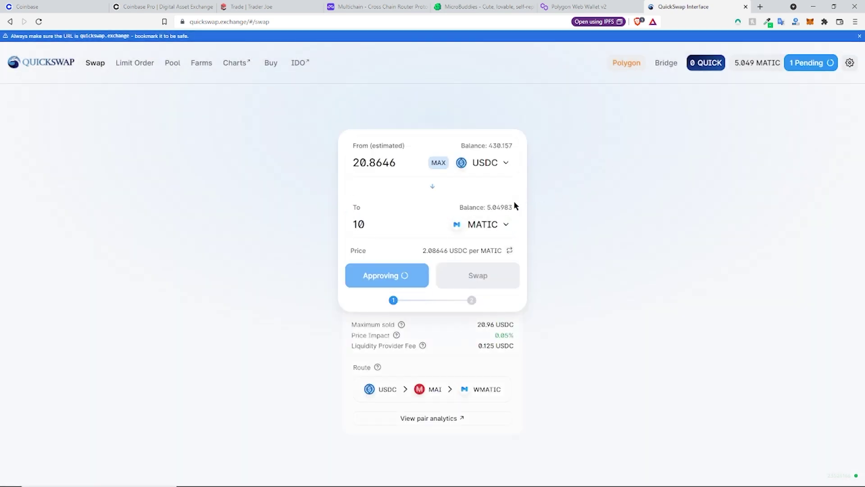
pyautogui.click(64, 8)
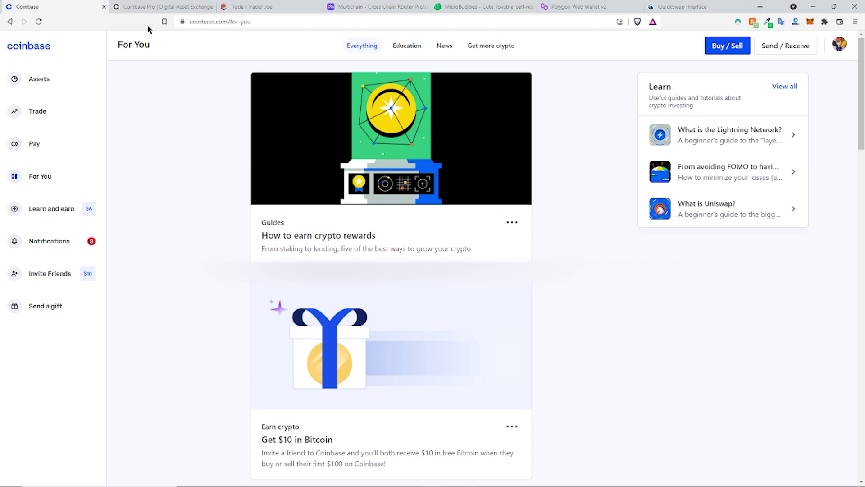
# Step: Check the AVAX withdrawal history in Coinbase Pro, then go to Trader Joe's AVAX/USDC.e swap page
pyautogui.click(146, 9)
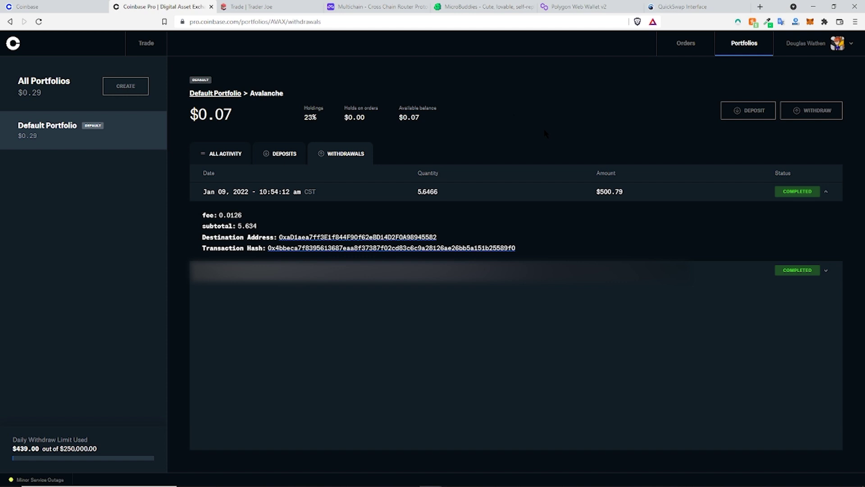
pyautogui.click(252, 7)
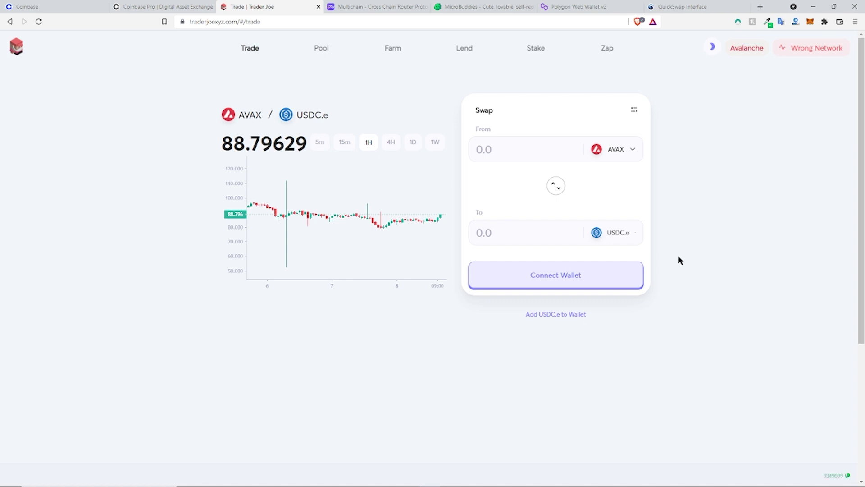
# Step: Cancel Multichain's switch to AVAX mainnet in MetaMask, keeping MATIC mainnet, and return to Polygon Web Wallet
pyautogui.click(369, 9)
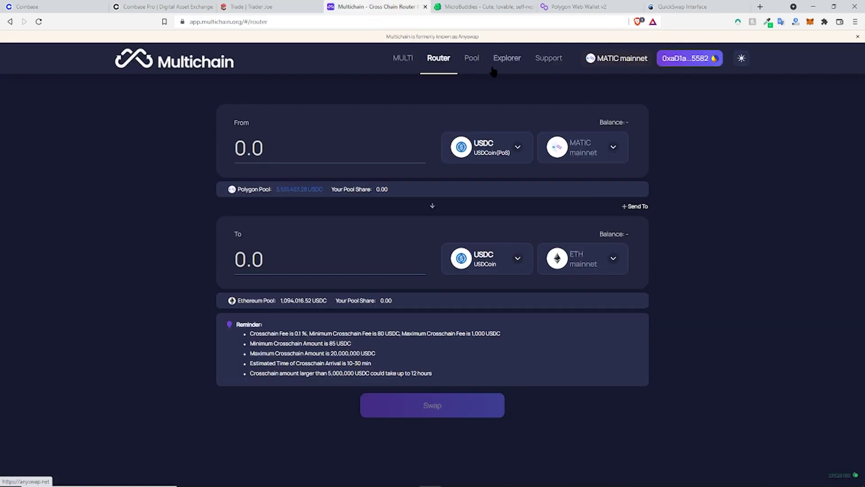
pyautogui.click(583, 155)
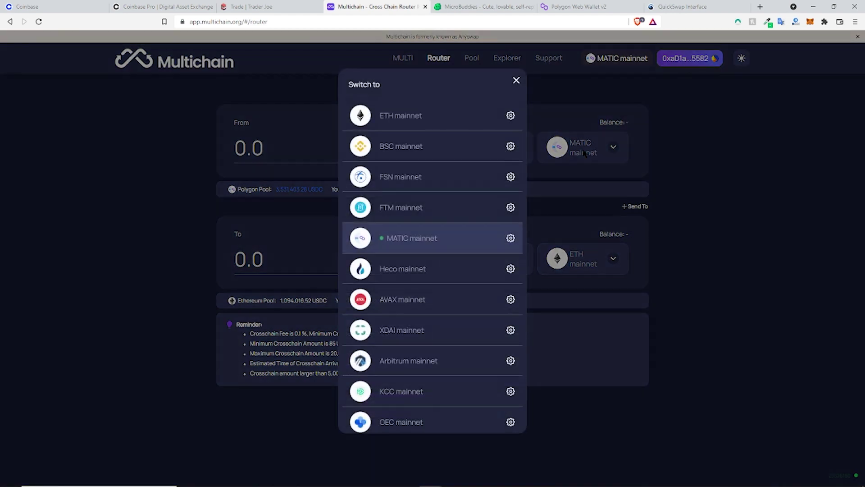
pyautogui.click(403, 292)
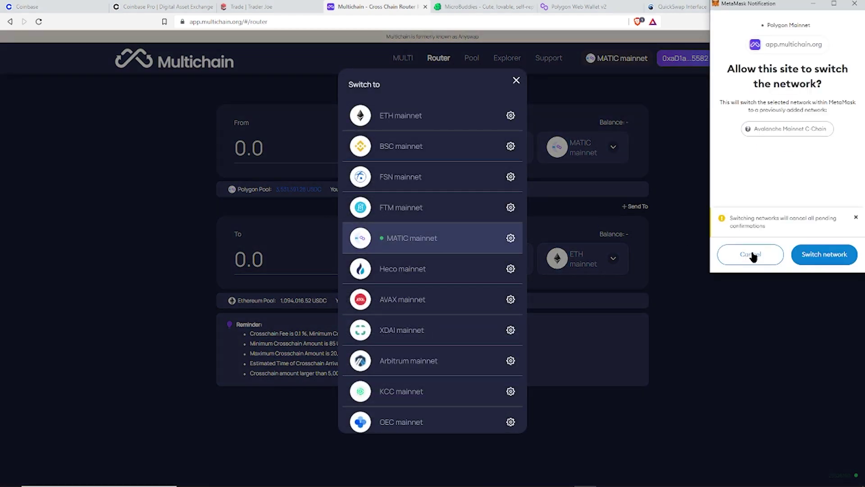
pyautogui.click(749, 255)
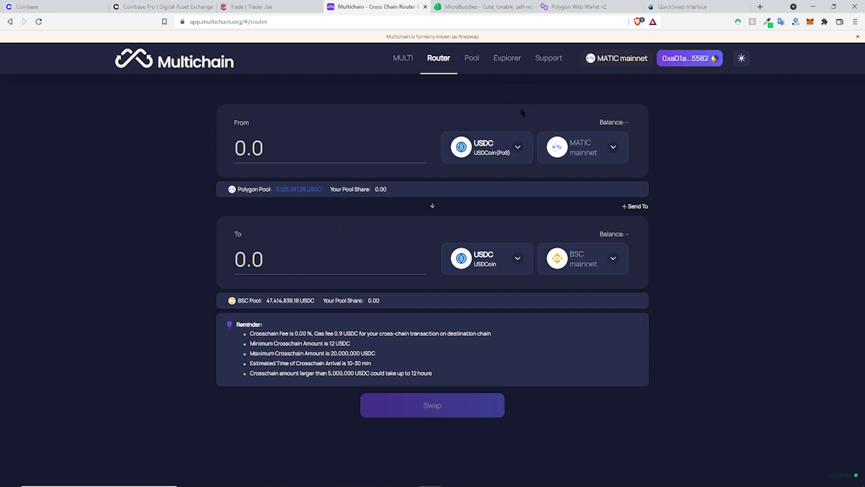
pyautogui.click(559, 7)
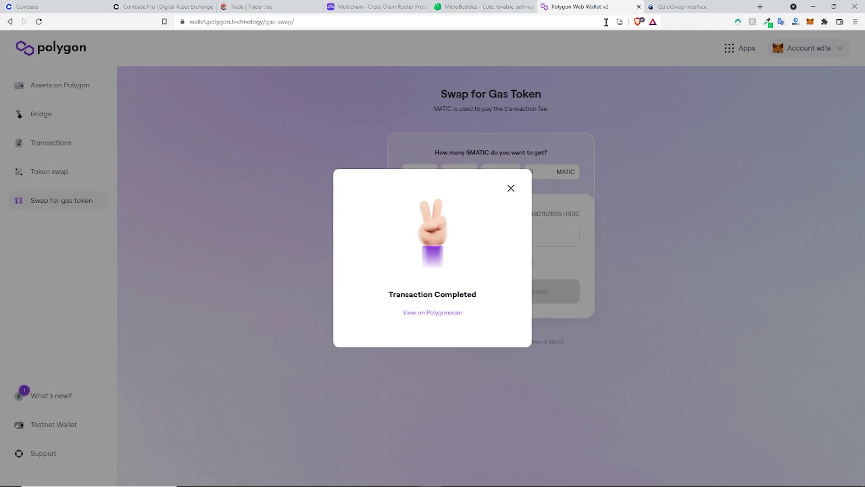
# Step: Swap about 20.9 USDC for 10 MATIC on QuickSwap, confirm in MetaMask, and view it on Polygonscan
pyautogui.click(498, 8)
pyautogui.click(677, 11)
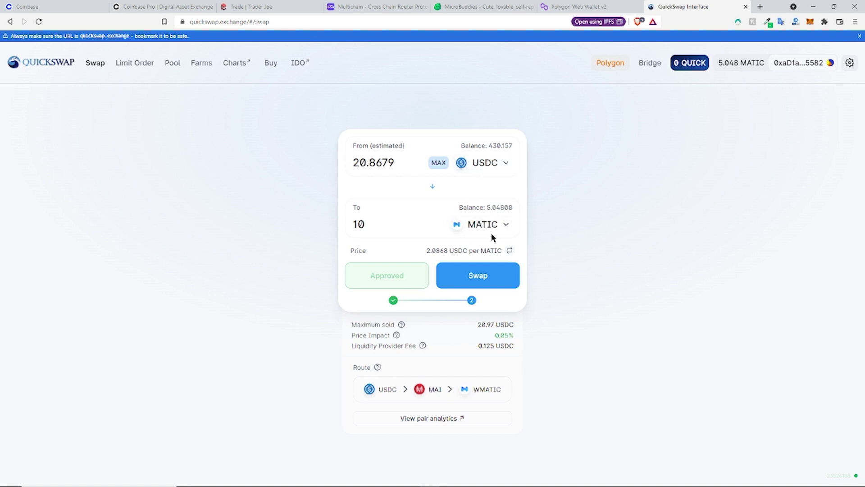
pyautogui.click(493, 270)
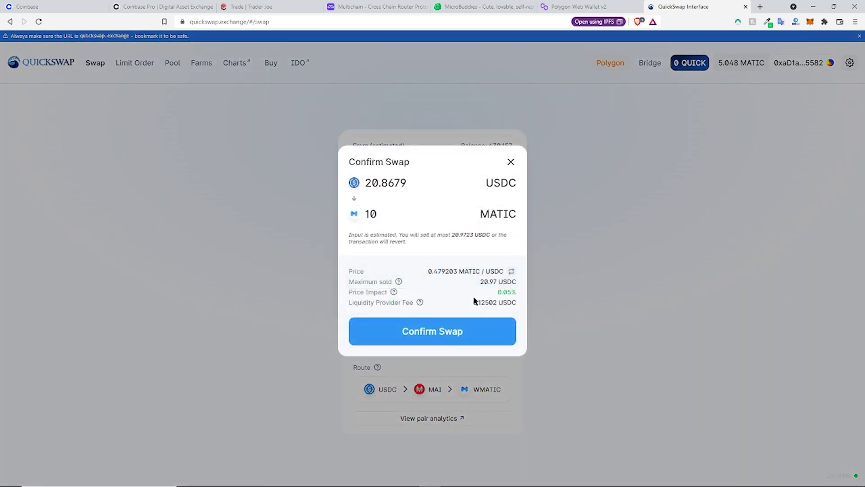
pyautogui.click(464, 330)
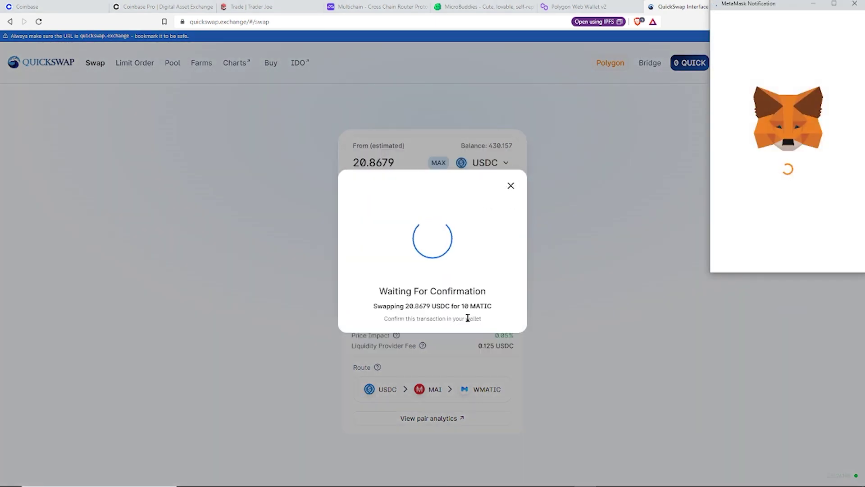
pyautogui.scroll(-2, 790, 228)
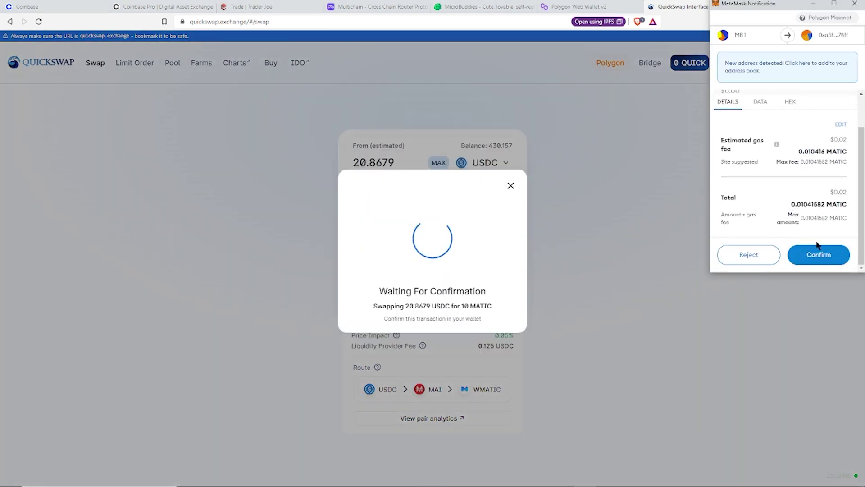
pyautogui.click(821, 255)
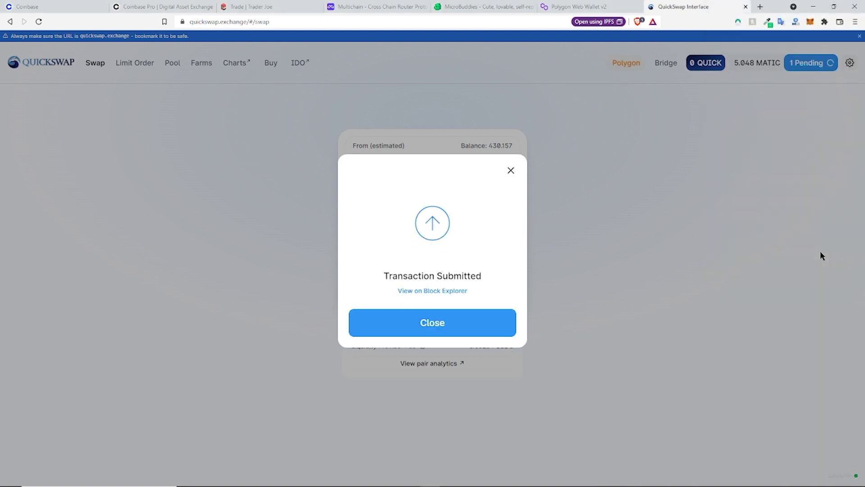
pyautogui.click(459, 290)
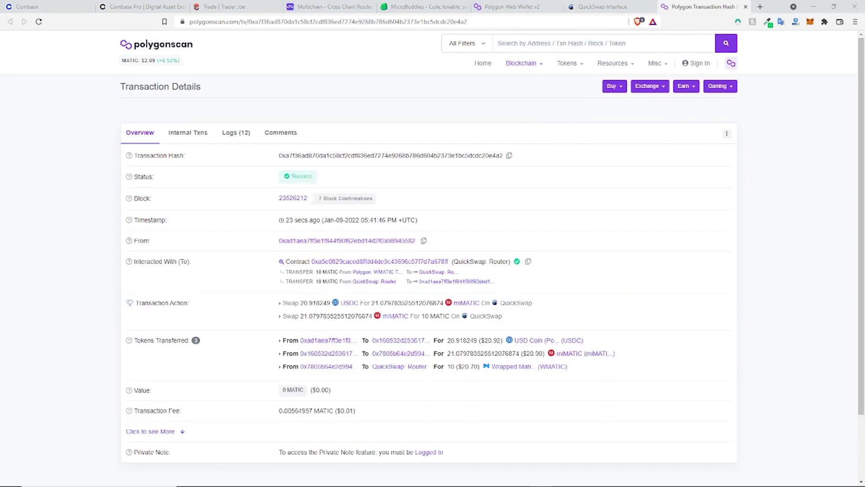
# Step: Return to QuickSwap and check MetaMask now holds 15.0424 MATIC and 409.239 USDC
pyautogui.click(629, 9)
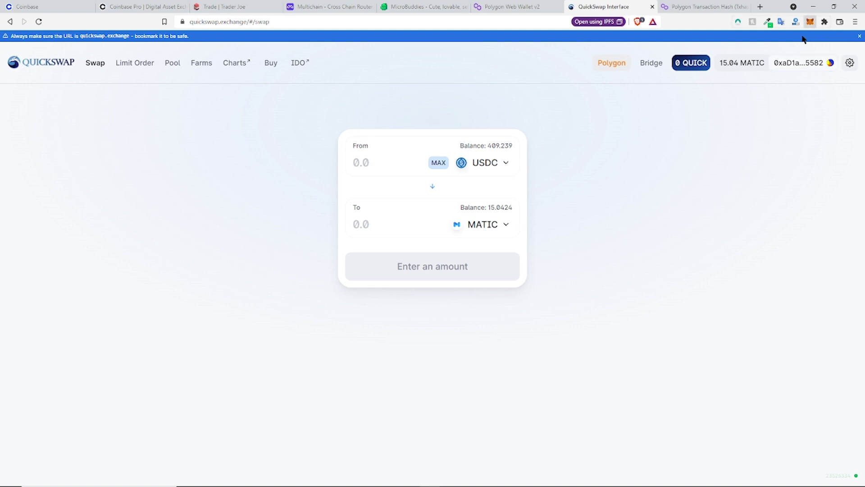
pyautogui.click(810, 23)
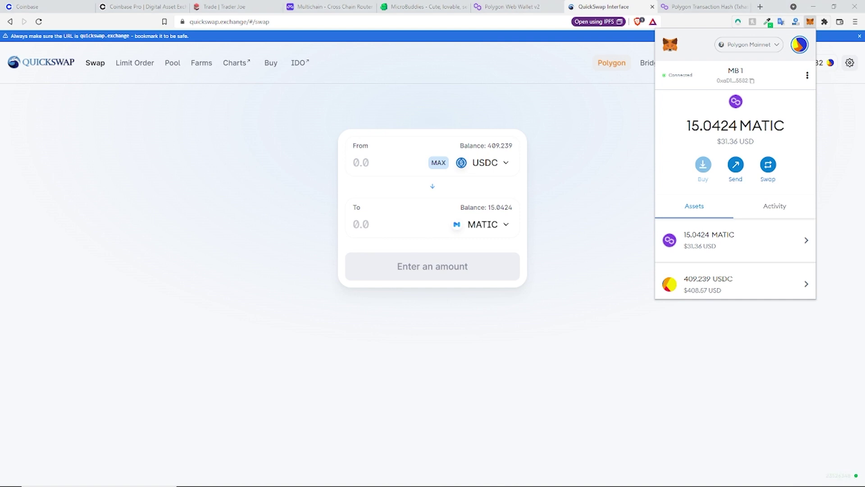